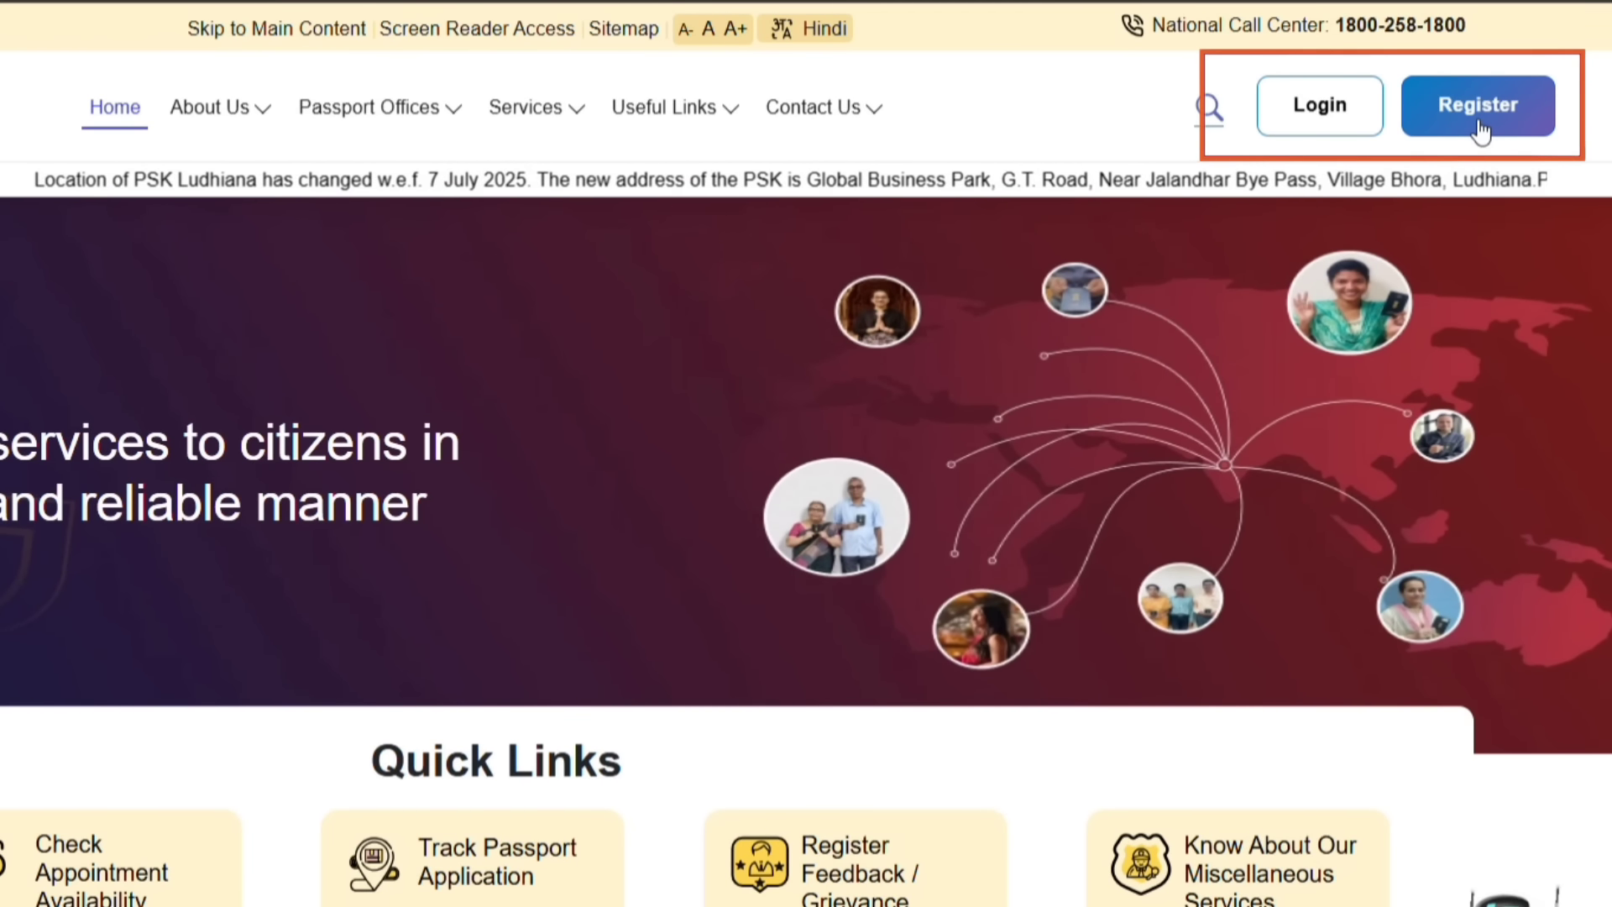
Start a new user registration, choosing to apply at a Passport Office and selecting Ghaziabad as the office
{"action": "left_click", "coordinate": [1479, 130]}
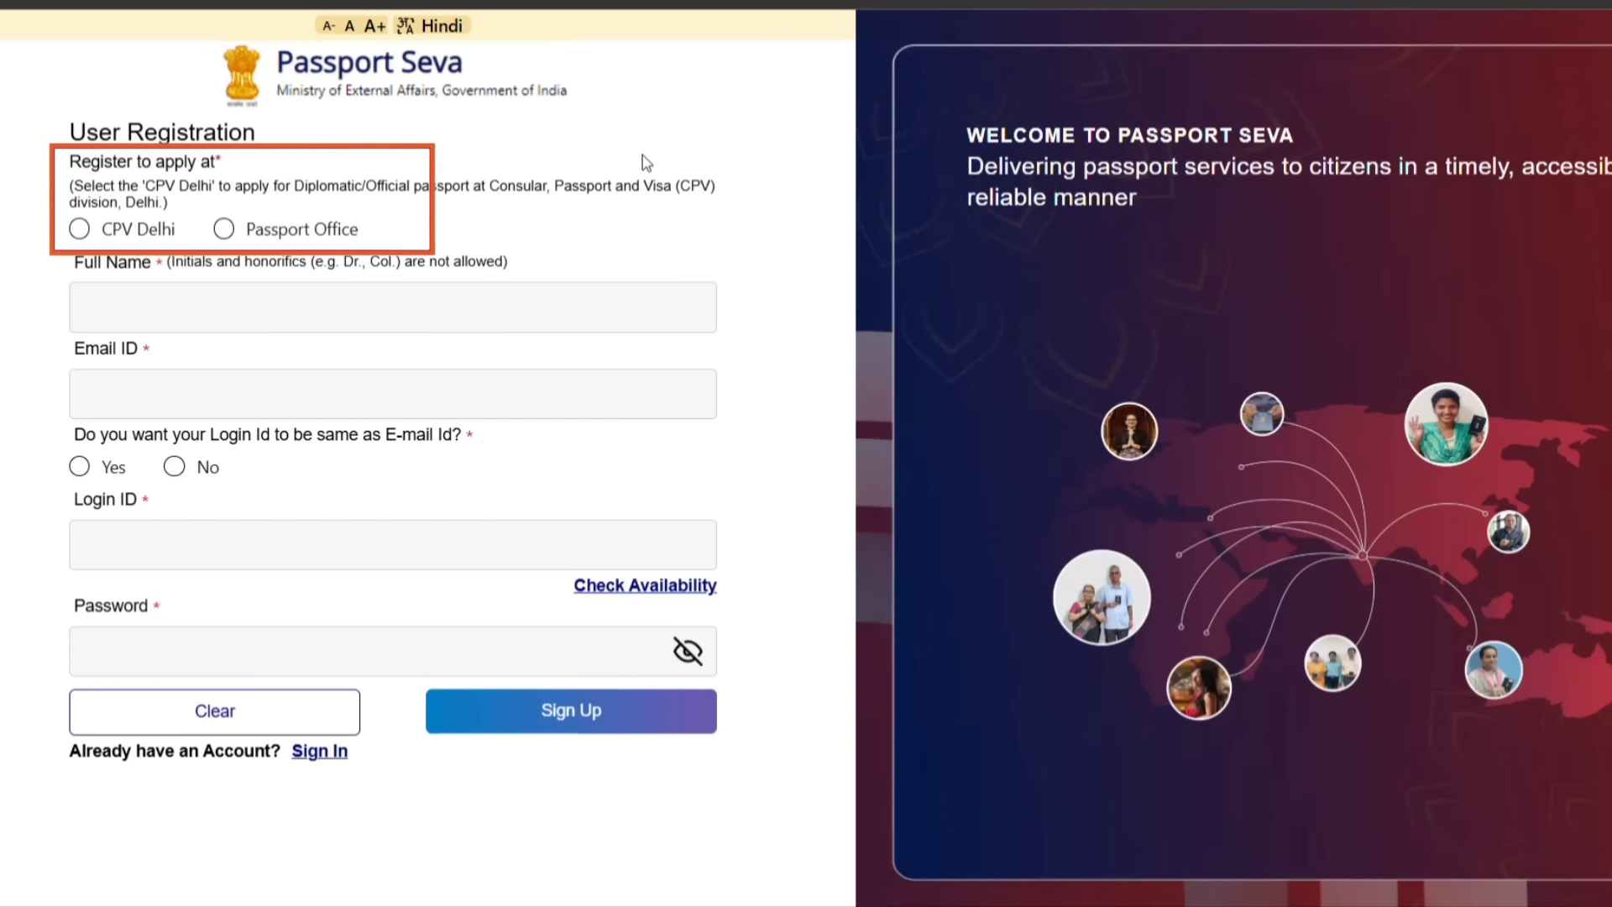
{"action": "left_click", "coordinate": [224, 231]}
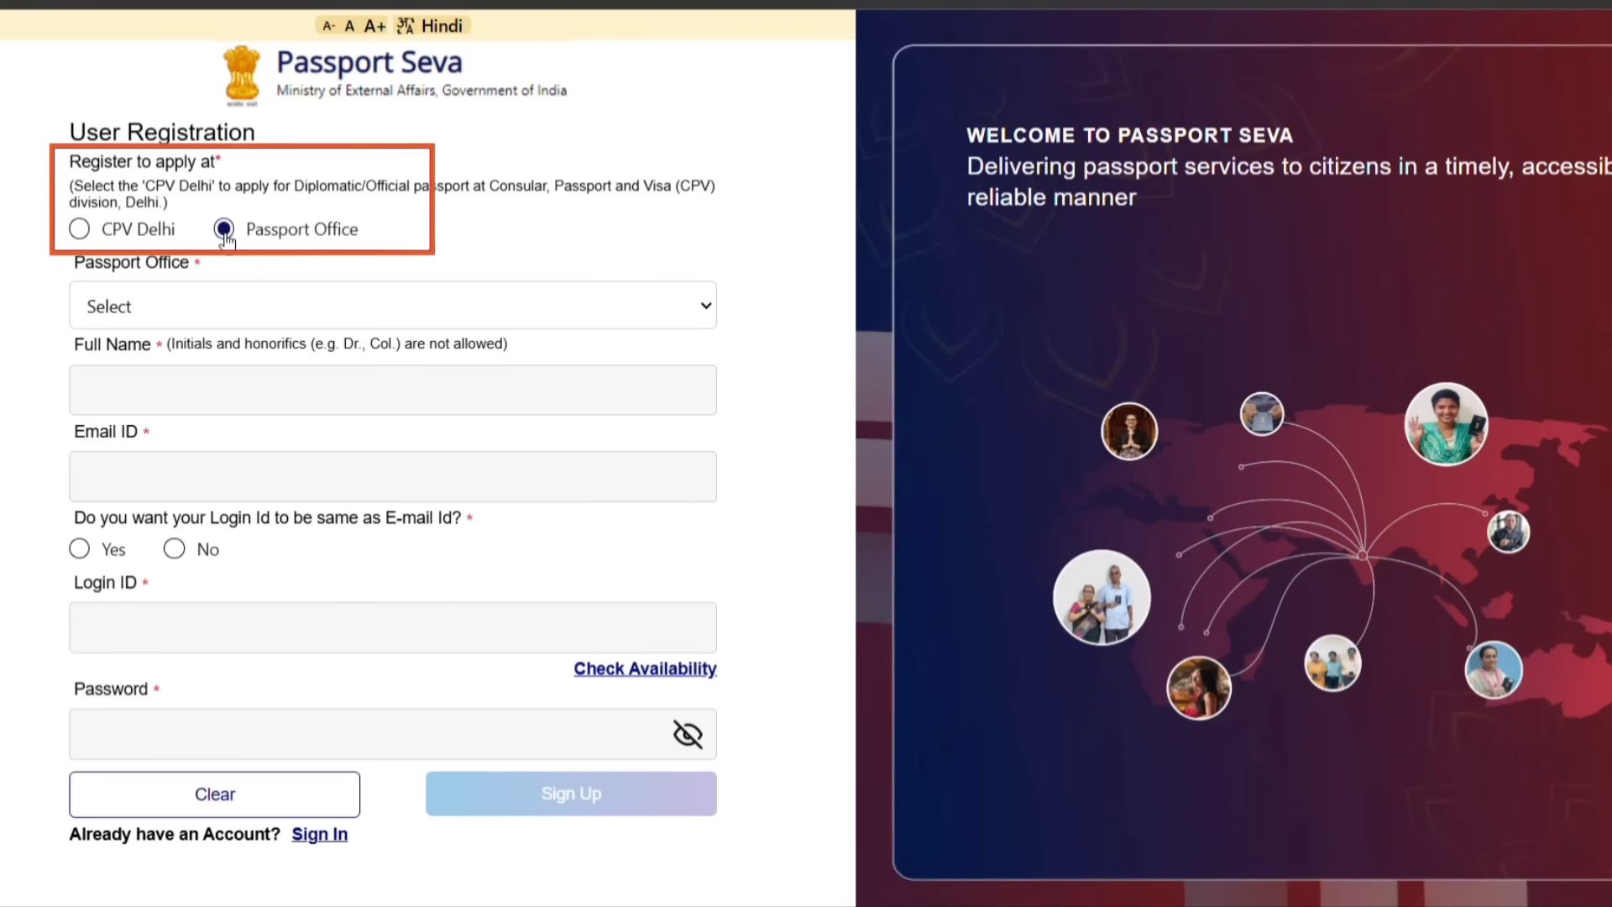
{"action": "left_click", "coordinate": [191, 311]}
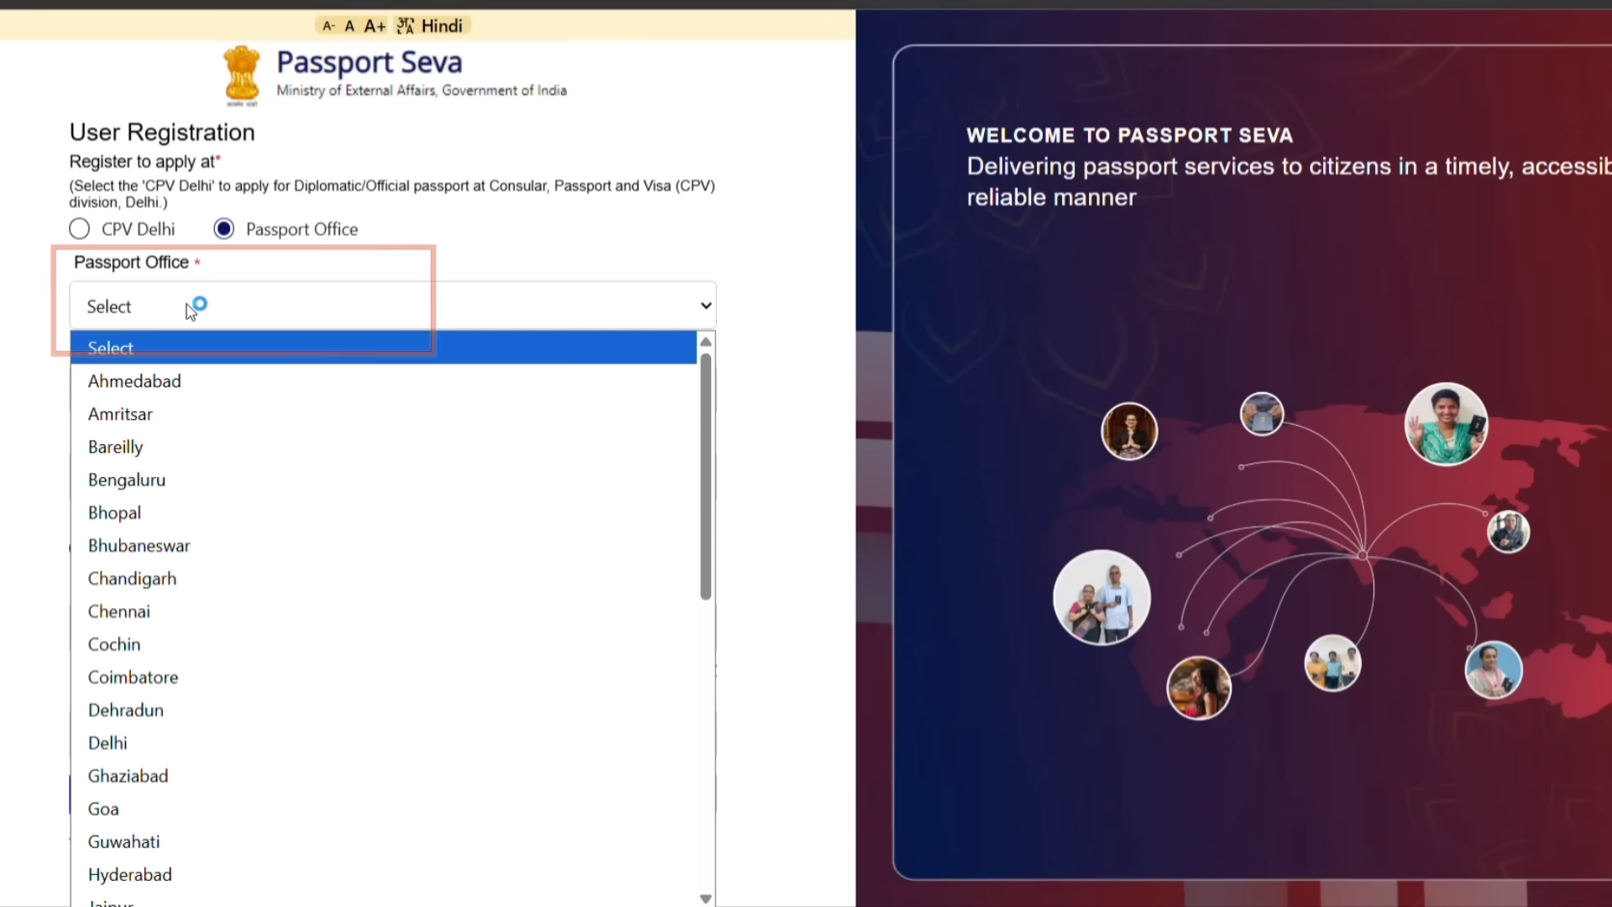
{"action": "left_click", "coordinate": [130, 775]}
Enter the applicant's full name and e-mail address, and use the e-mail as the login ID
{"action": "left_click", "coordinate": [202, 386]}
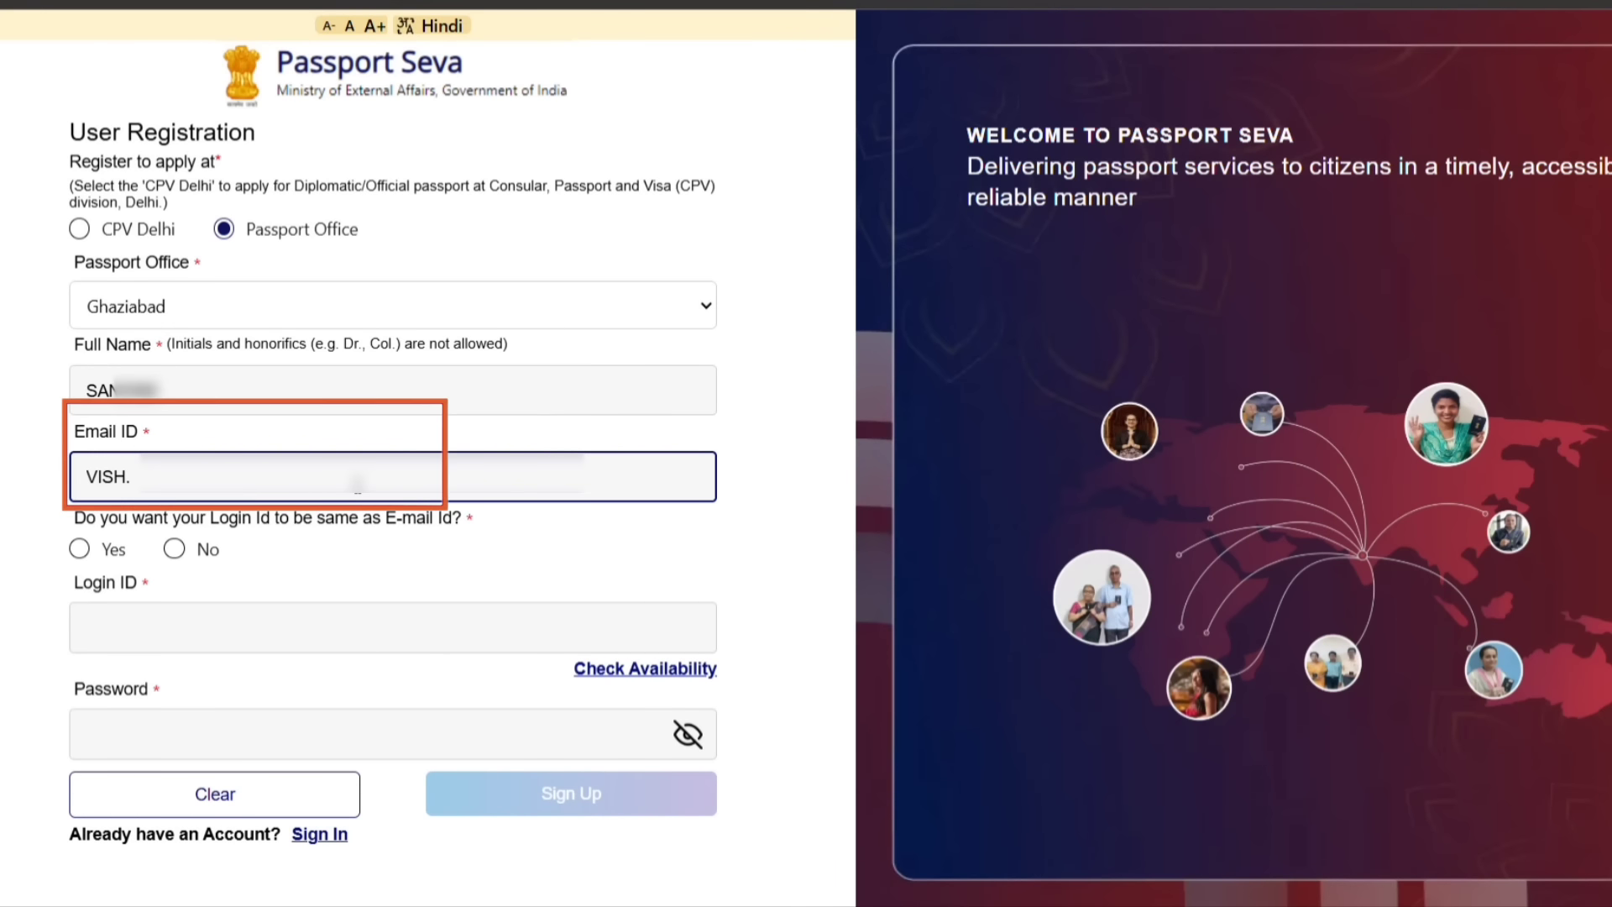
{"action": "type", "text": "SH.S"}
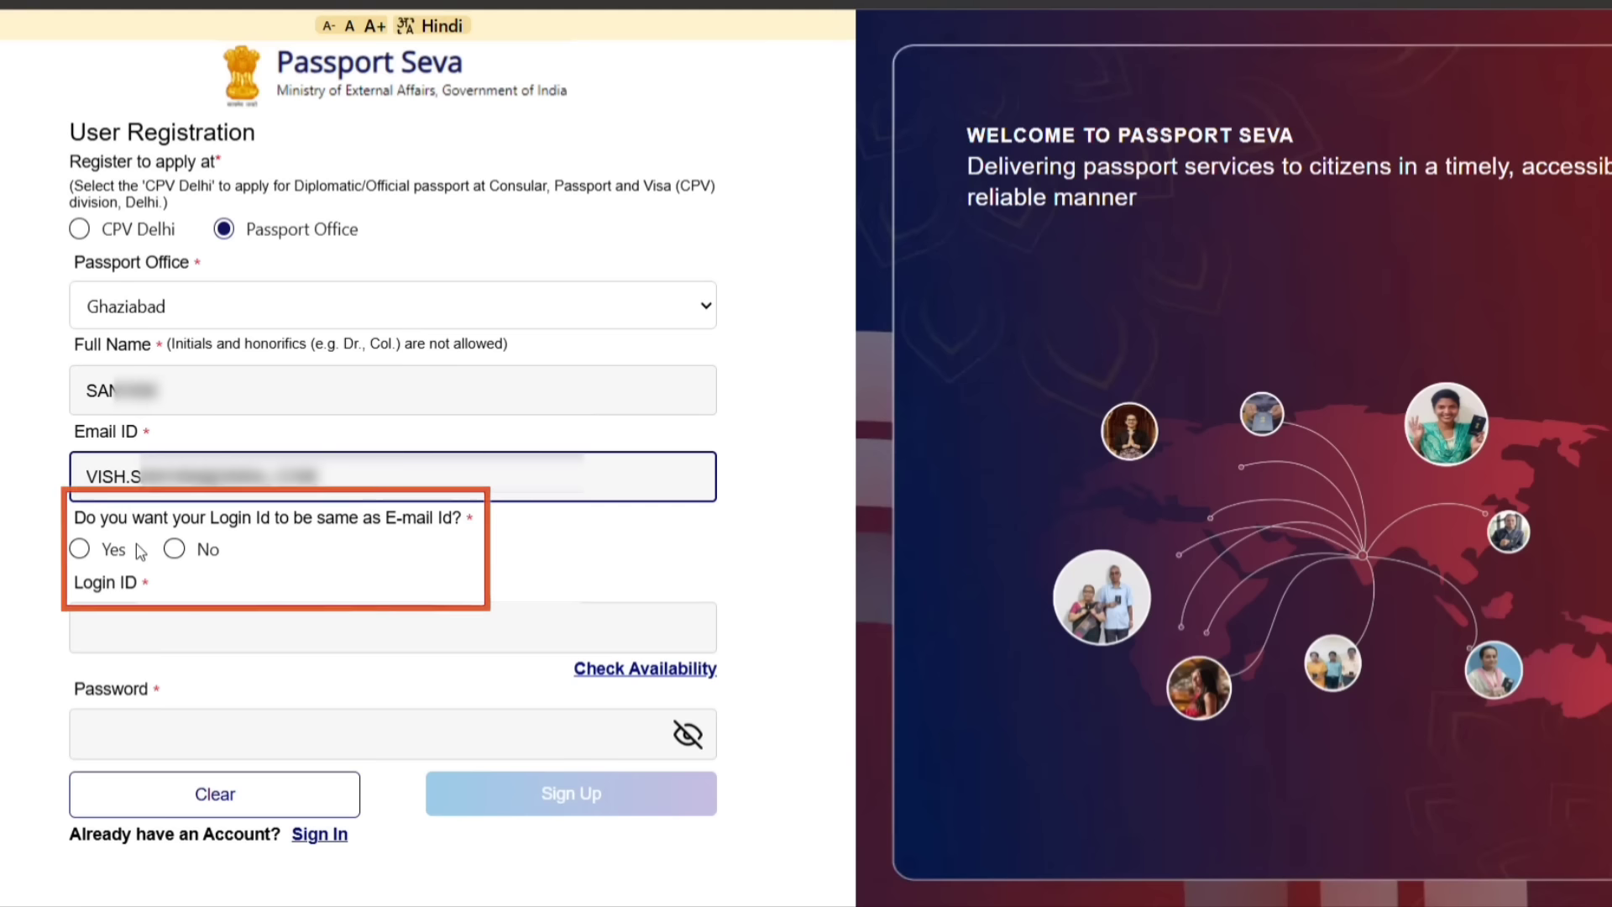
{"action": "left_click", "coordinate": [84, 554]}
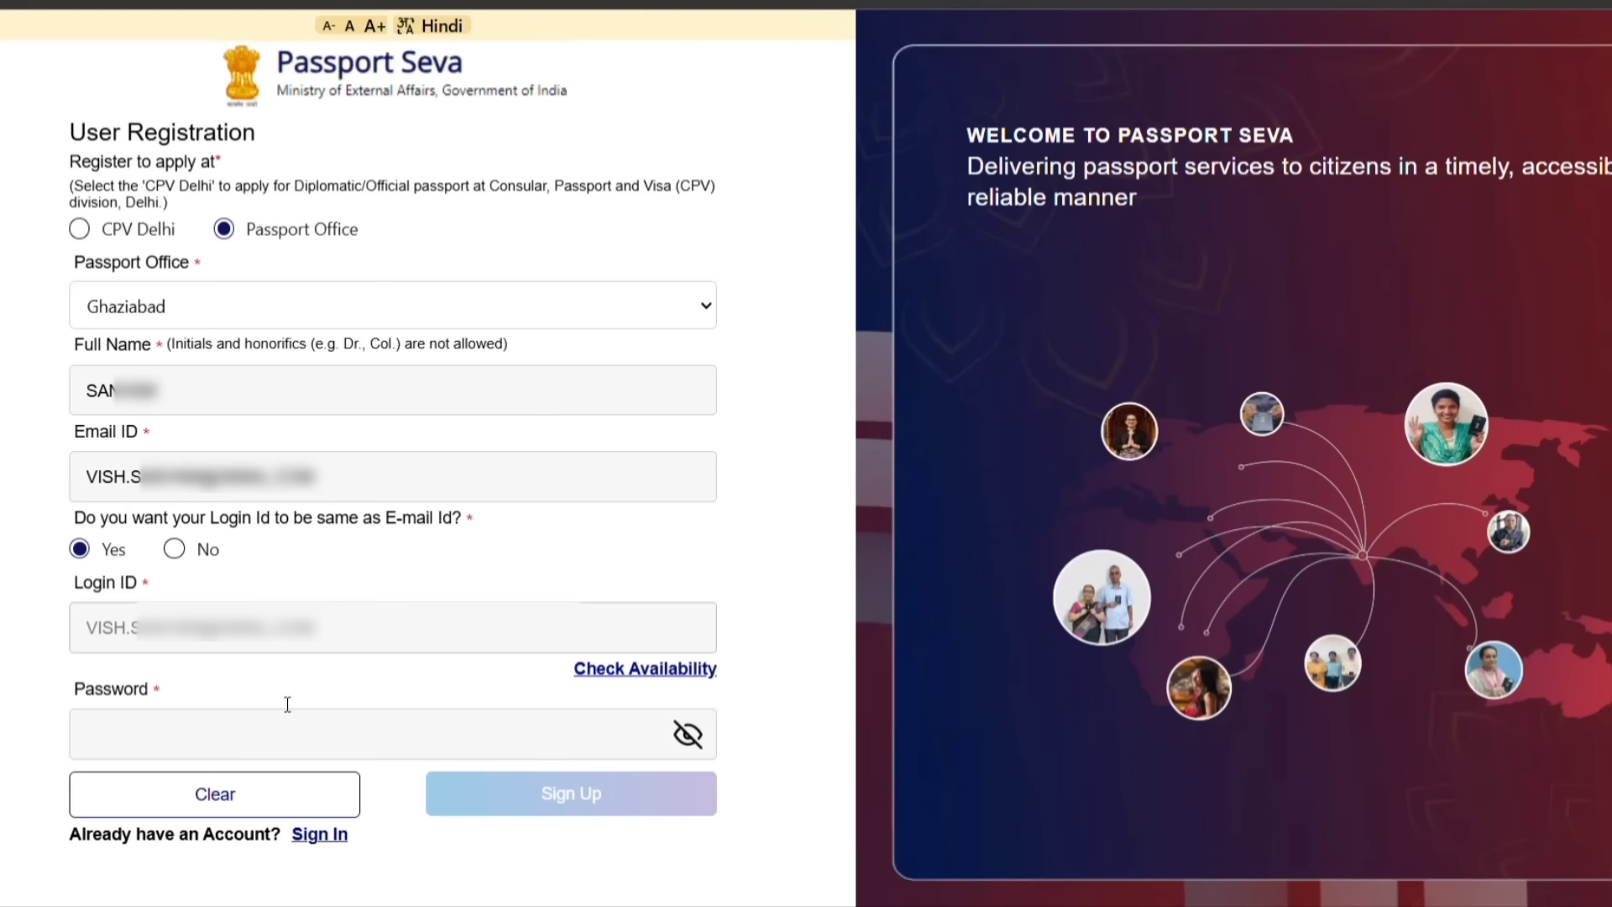
Enter the account password and submit the registration form
{"action": "left_click", "coordinate": [283, 731]}
{"action": "type", "text": "••"}
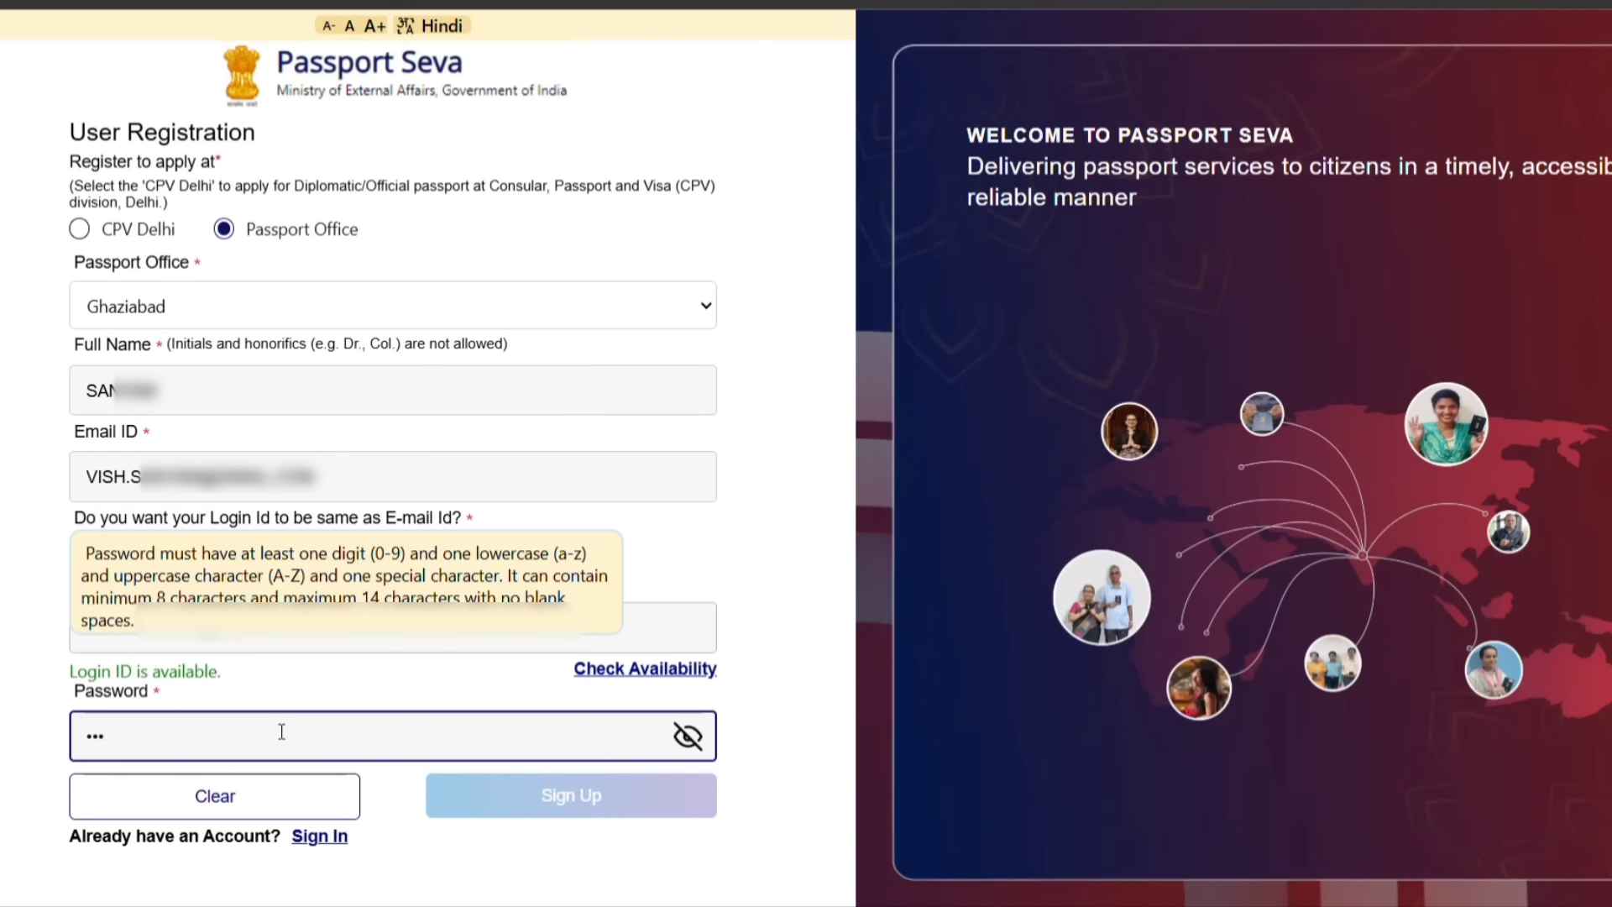
{"action": "type", "text": "••••"}
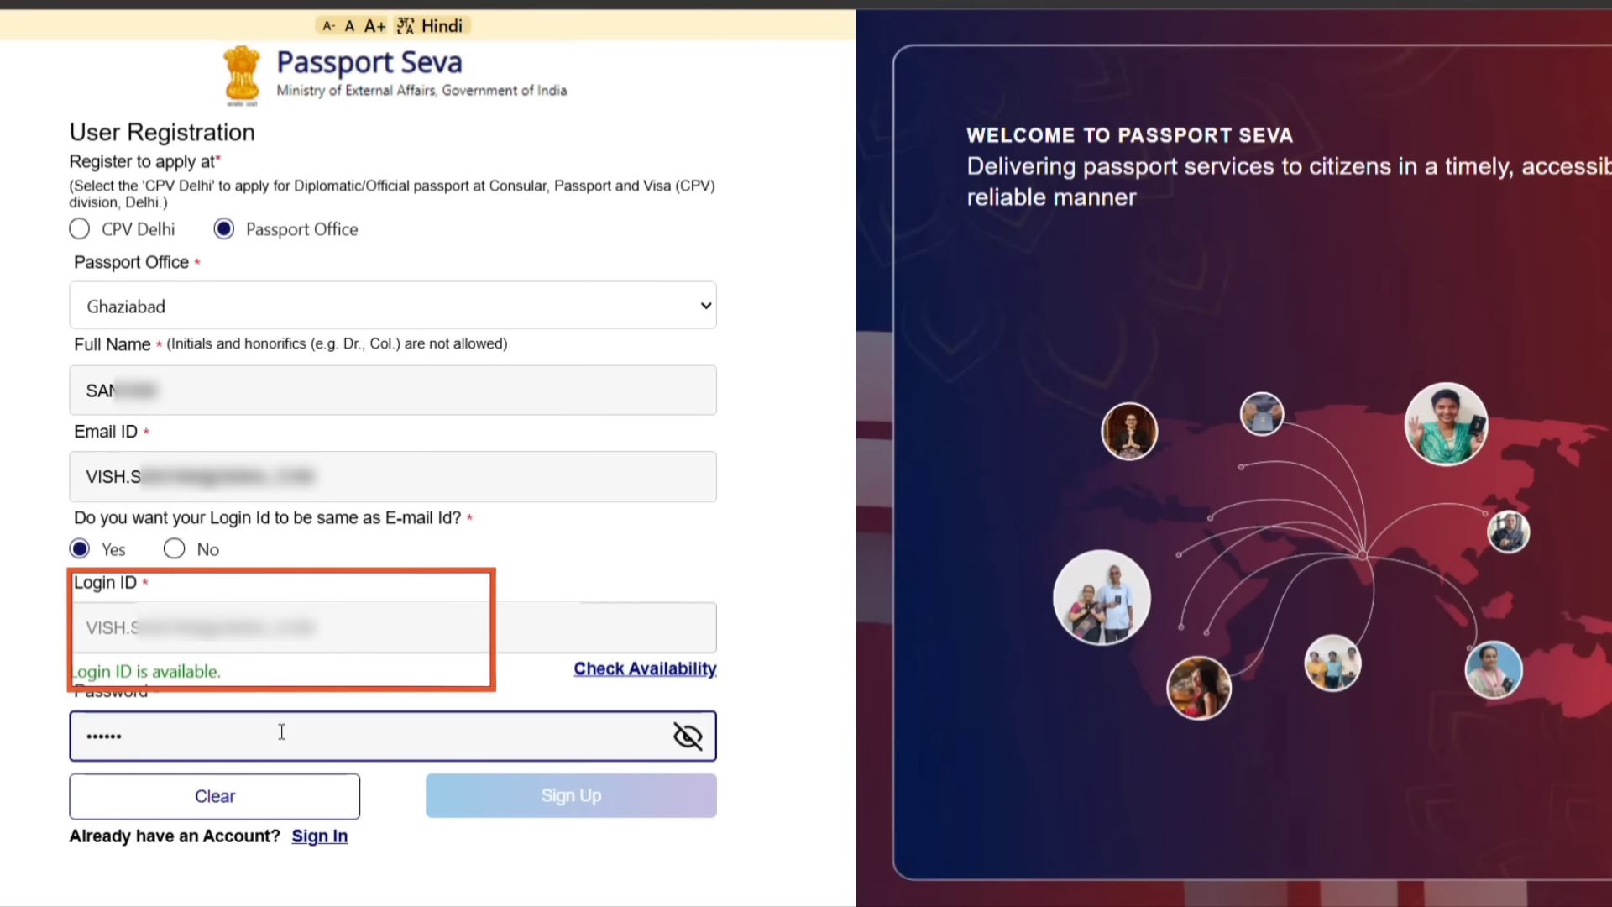
{"action": "type", "text": "•••"}
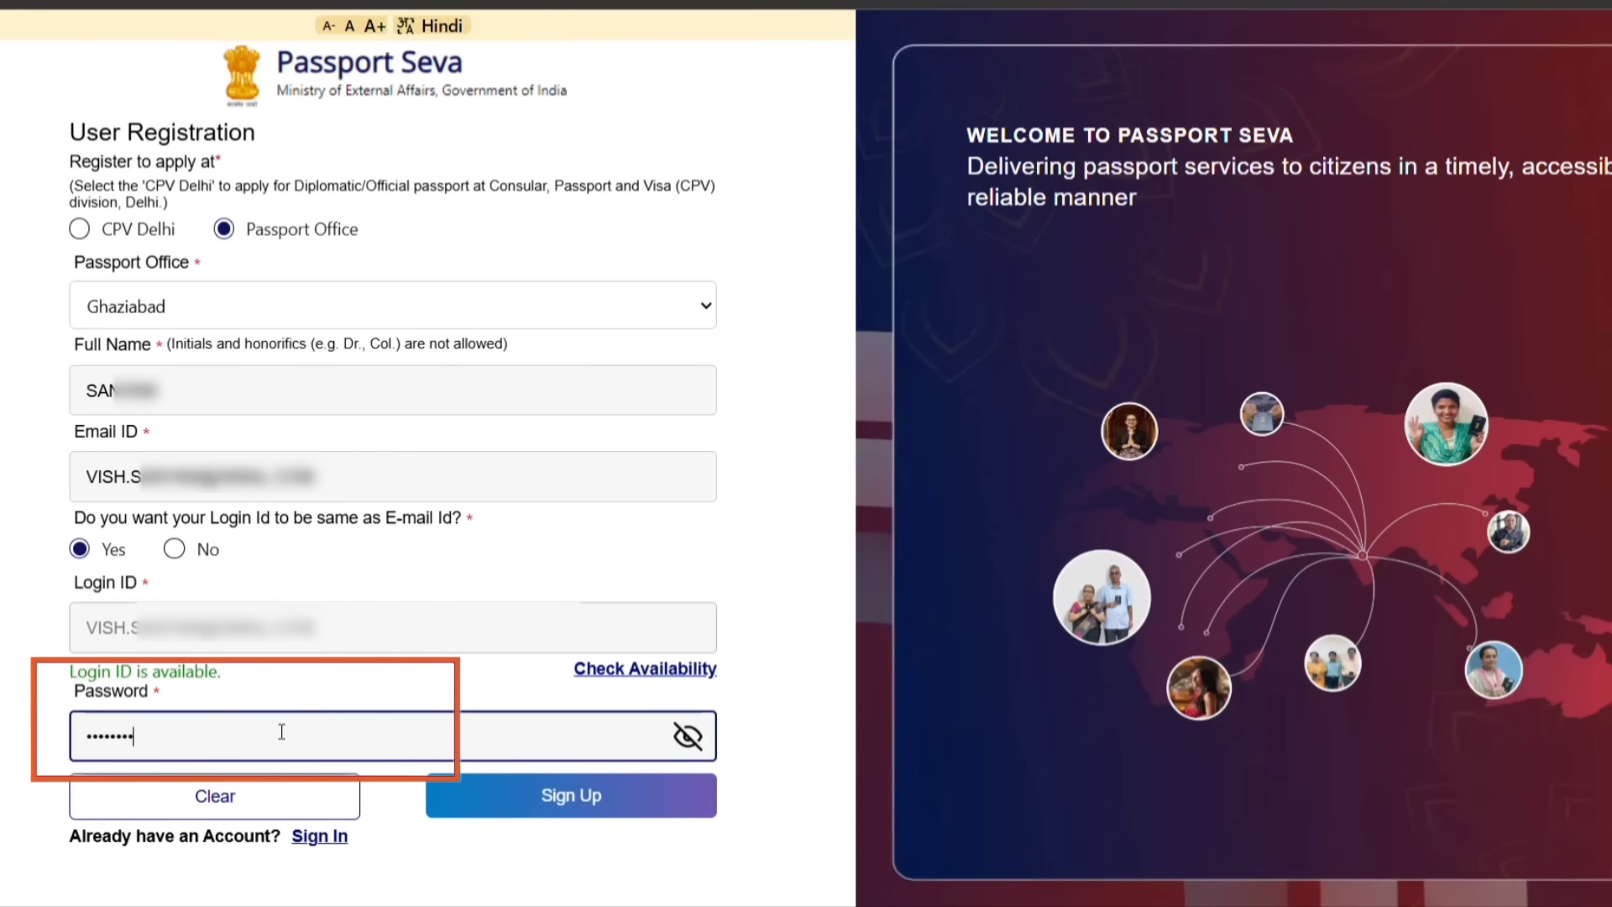
{"action": "type", "text": "••••"}
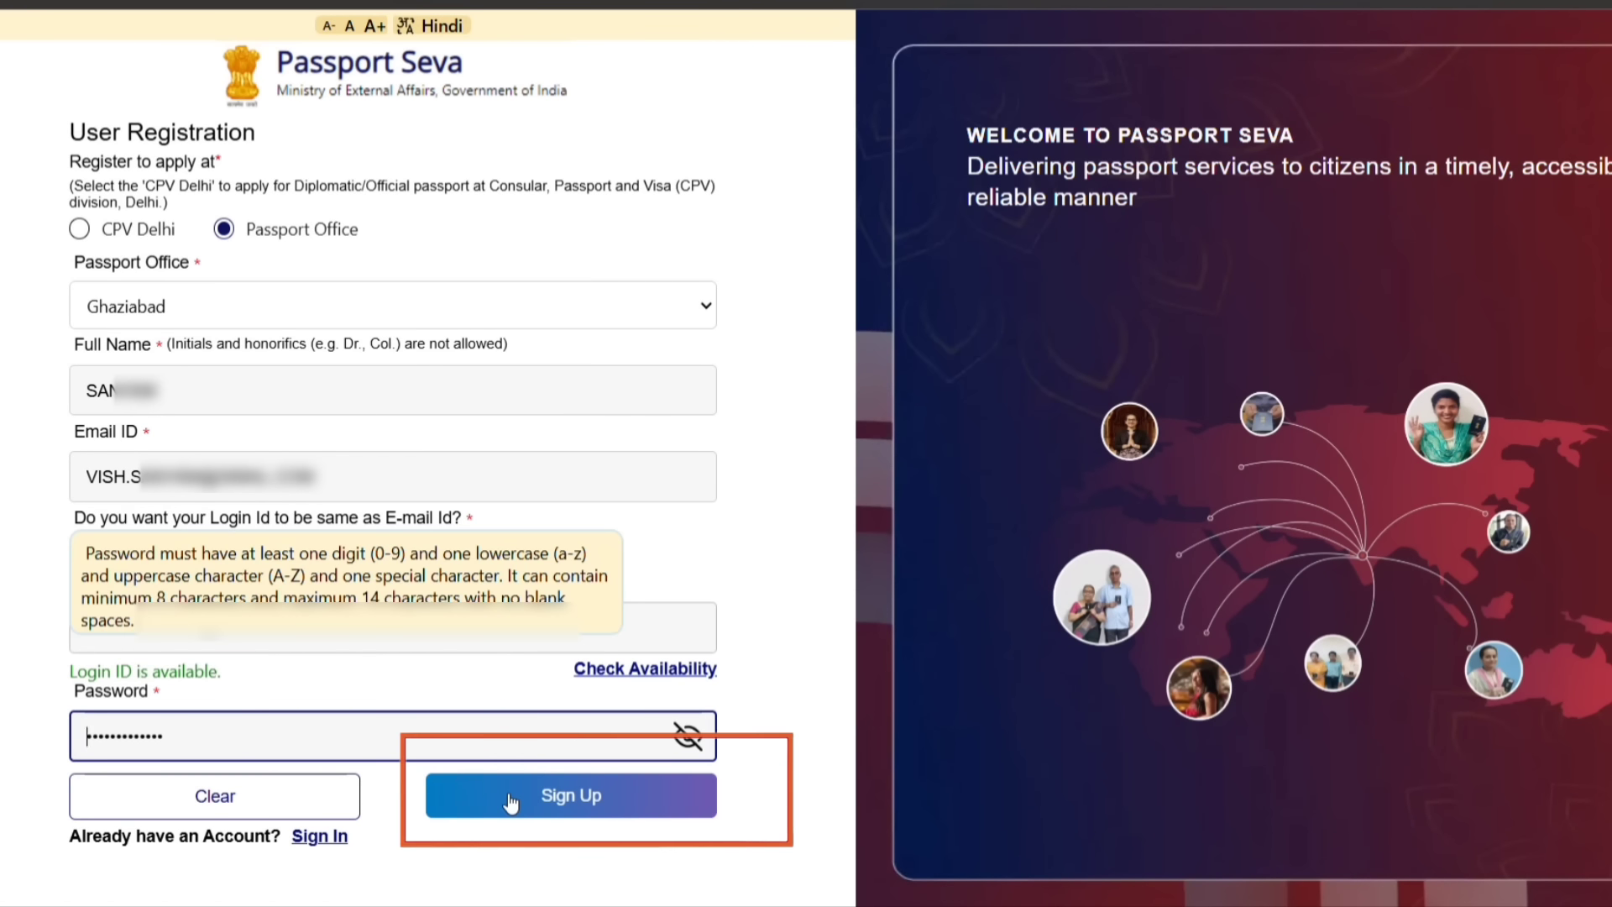
{"action": "left_click", "coordinate": [512, 797]}
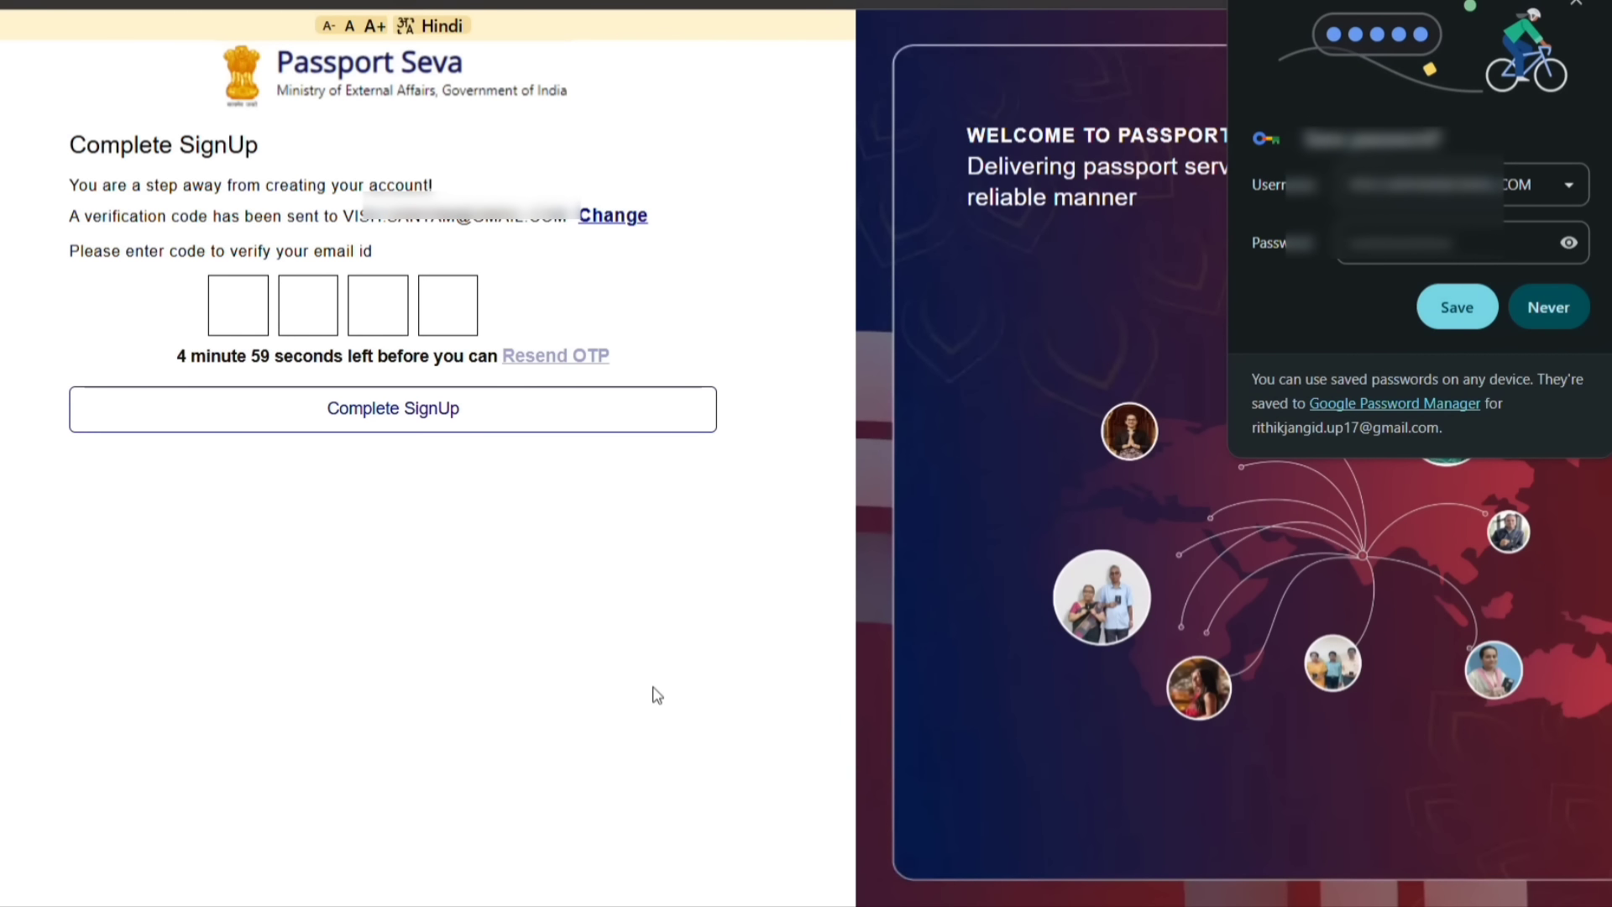
Decline saving the password in the browser, enter the e-mailed verification code and complete the sign-up
{"action": "left_click", "coordinate": [1543, 309]}
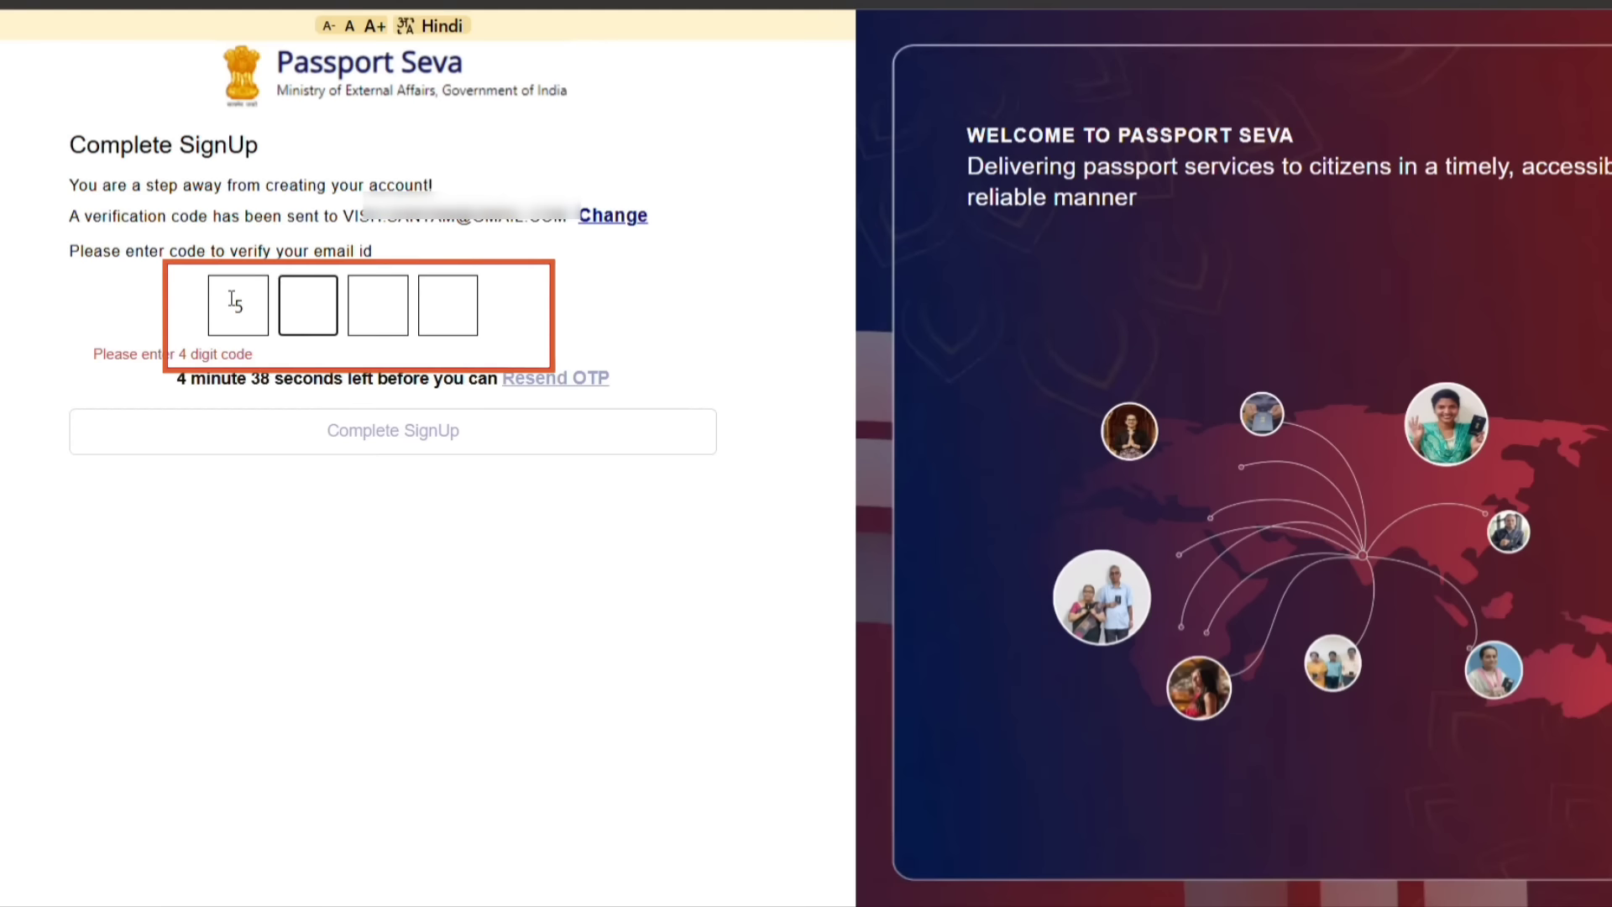
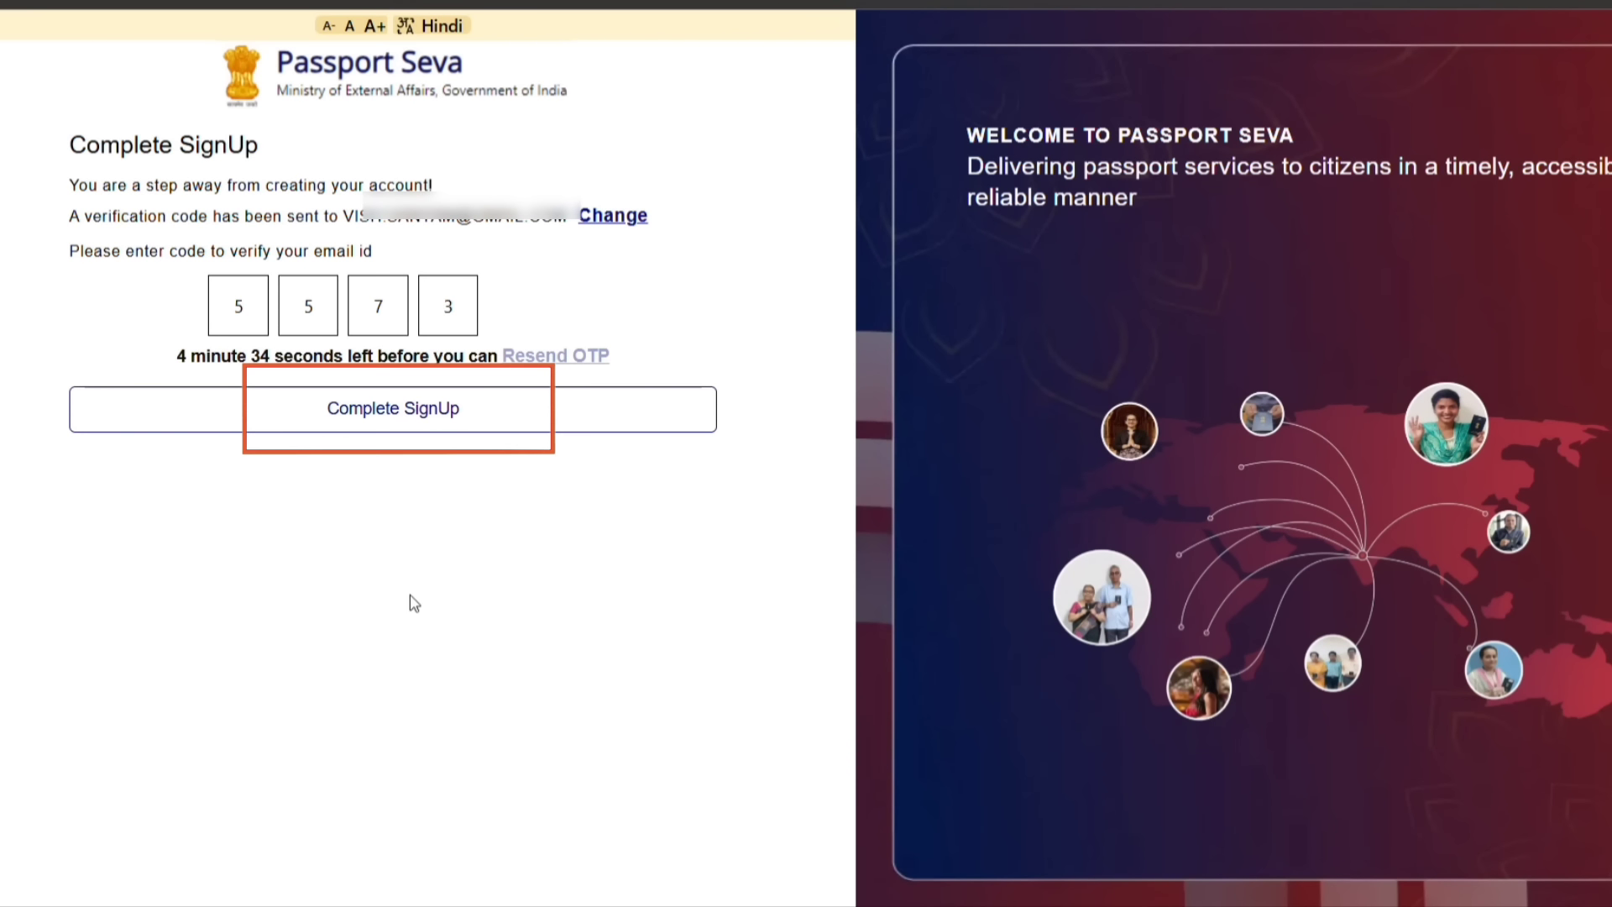
{"action": "left_click", "coordinate": [445, 413]}
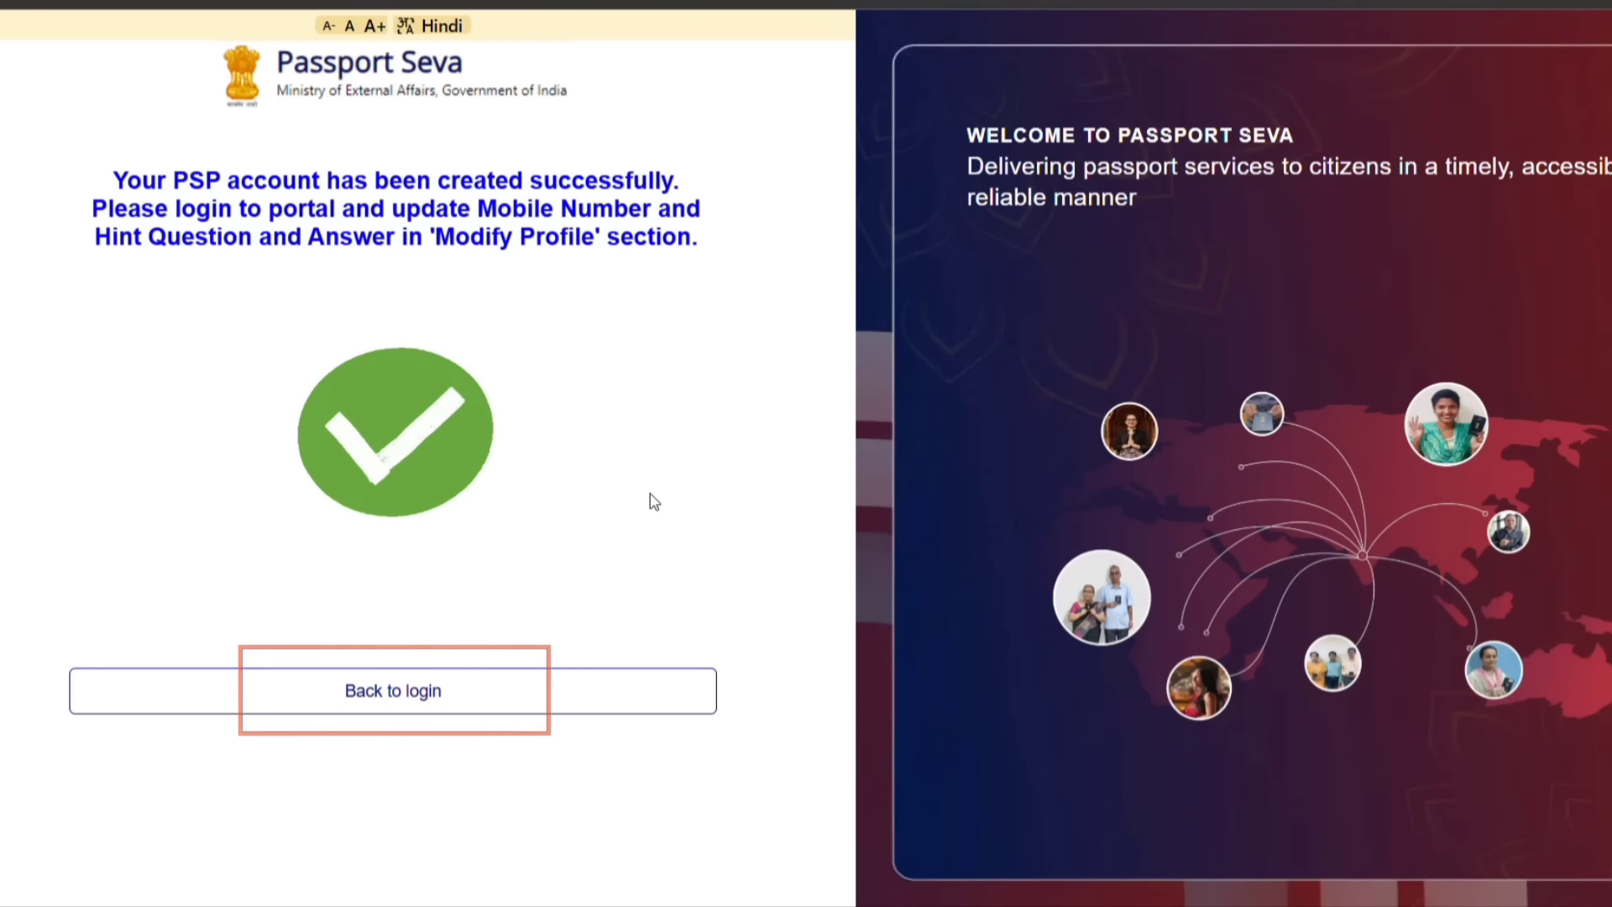
Go back to the login page, enter the account's login ID and continue
{"action": "left_click", "coordinate": [422, 715]}
{"action": "left_click", "coordinate": [292, 239]}
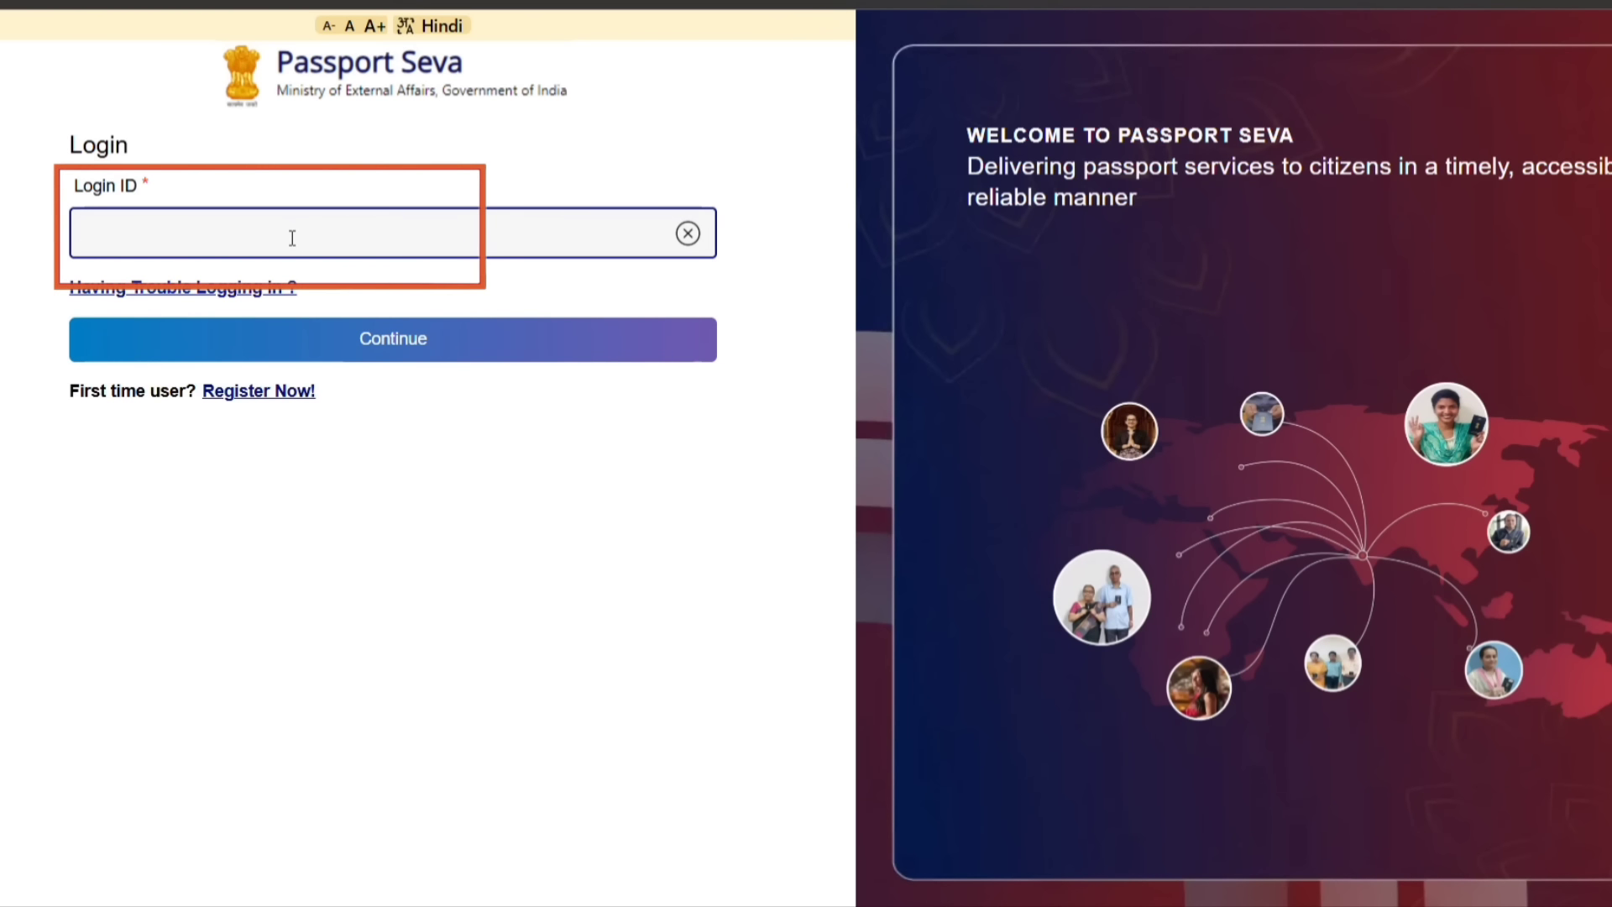
{"action": "type", "text": "VAR"}
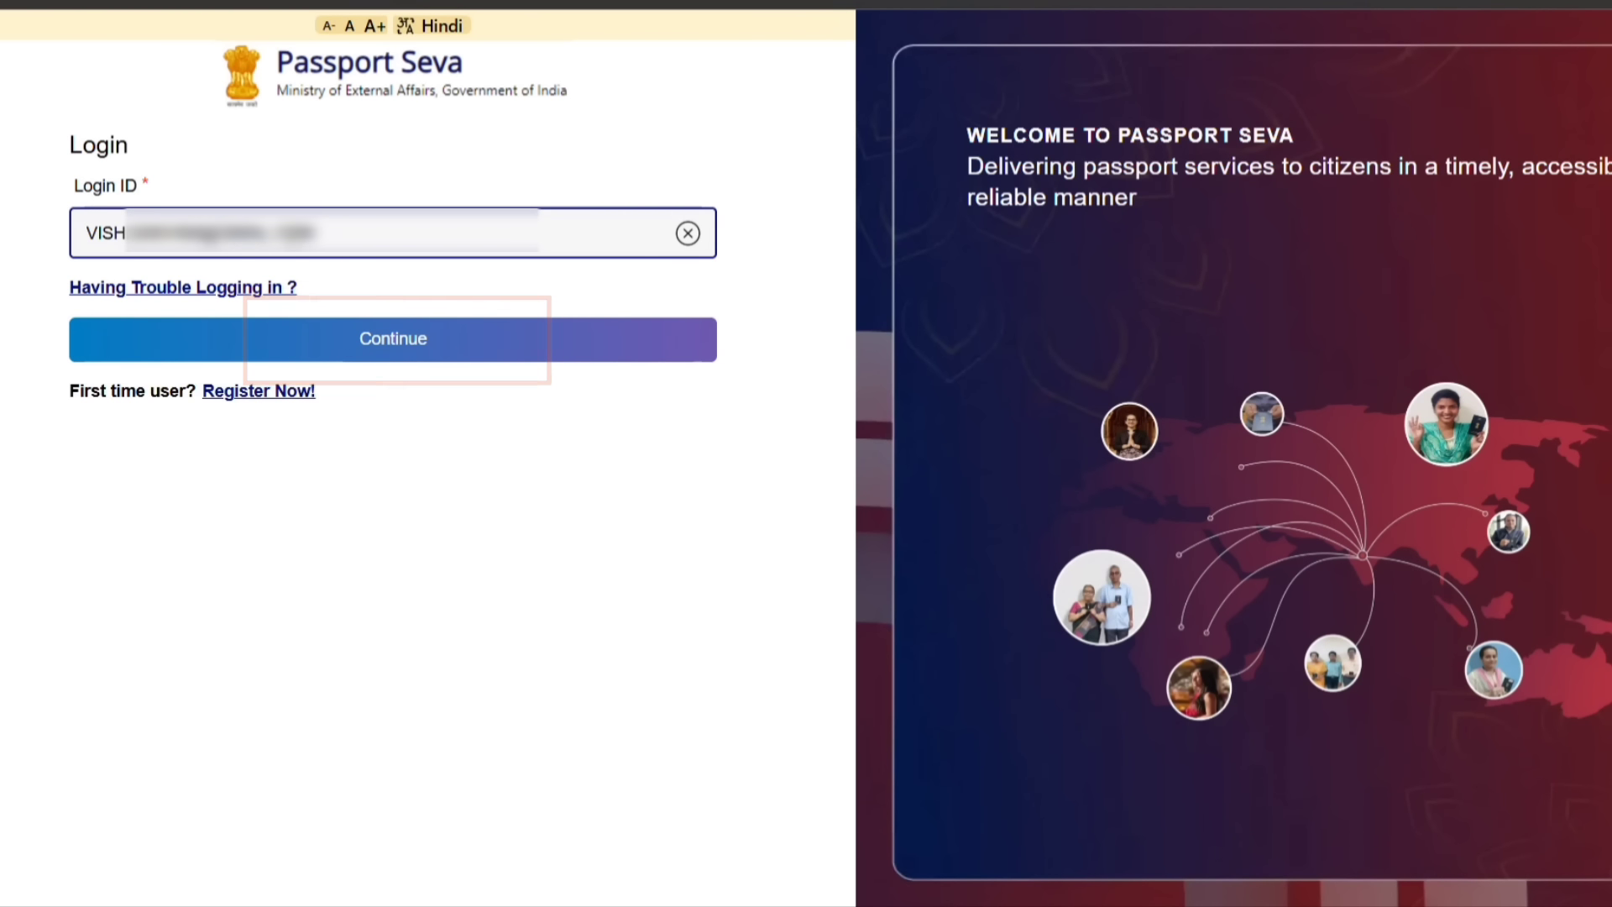
{"action": "left_click", "coordinate": [364, 347]}
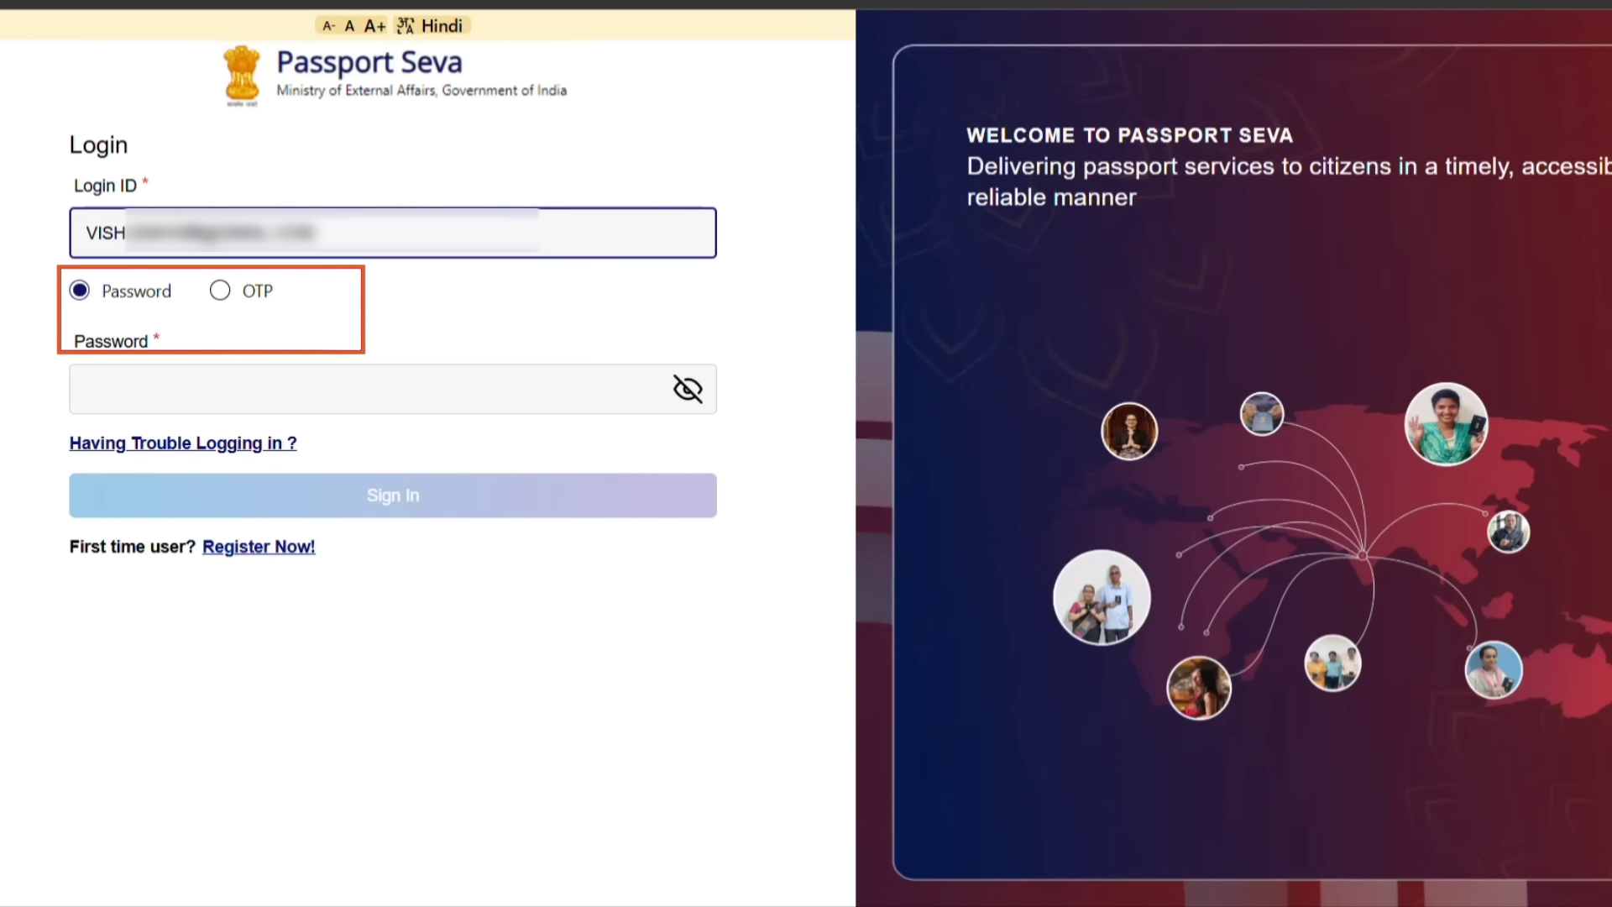
Choose OTP as the login method and request a one-time code, acknowledging the notice
{"action": "left_click", "coordinate": [219, 291]}
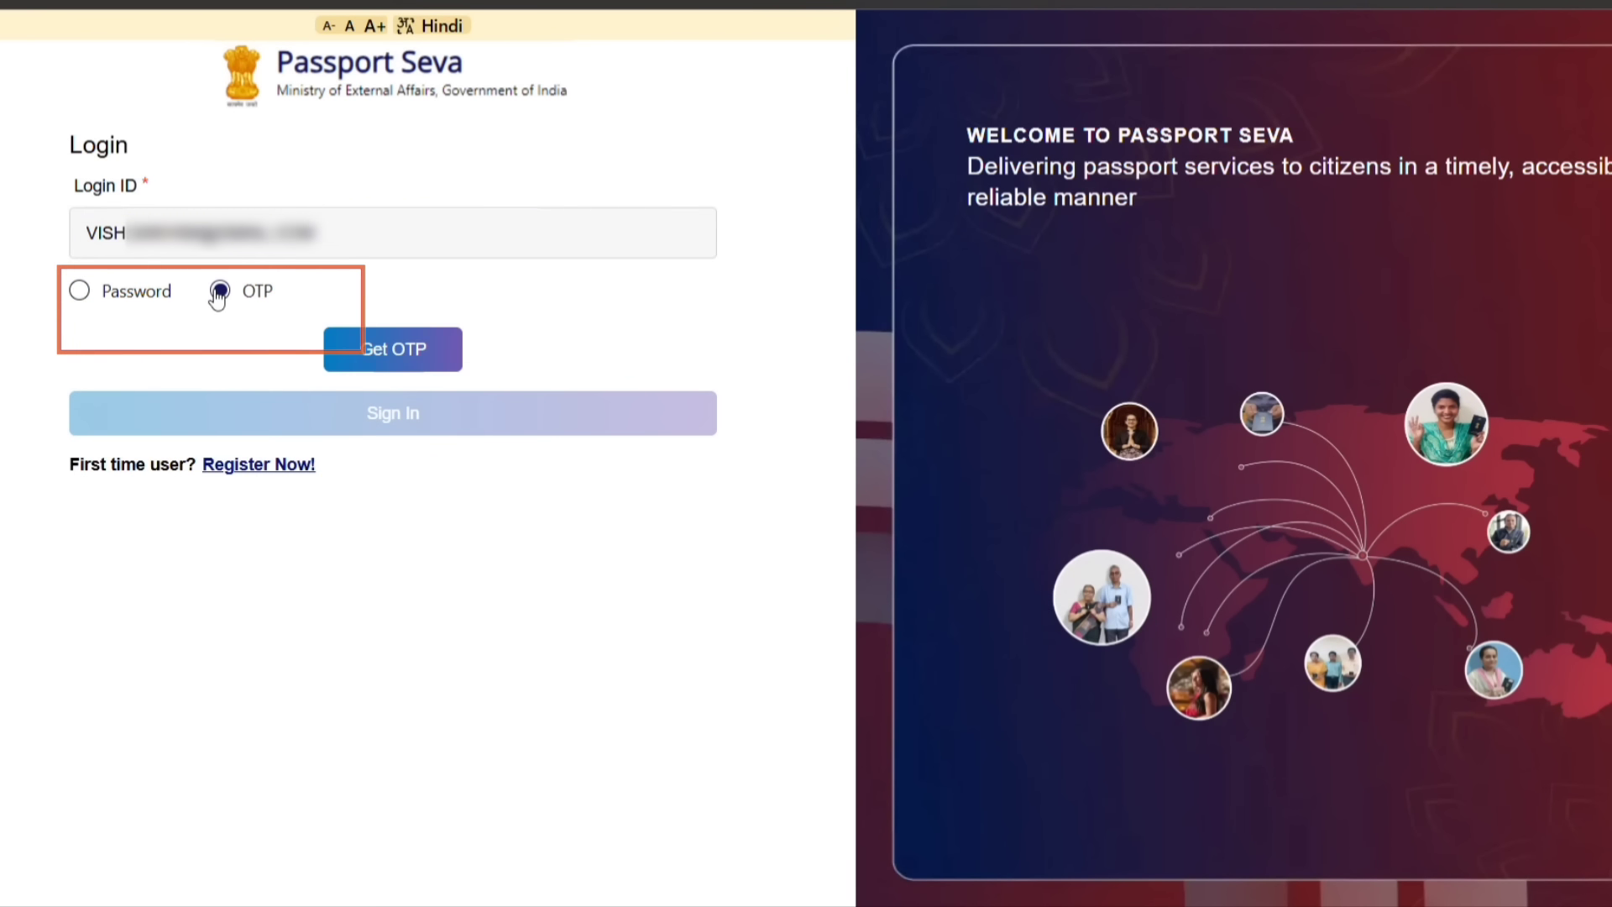
{"action": "left_click", "coordinate": [79, 291]}
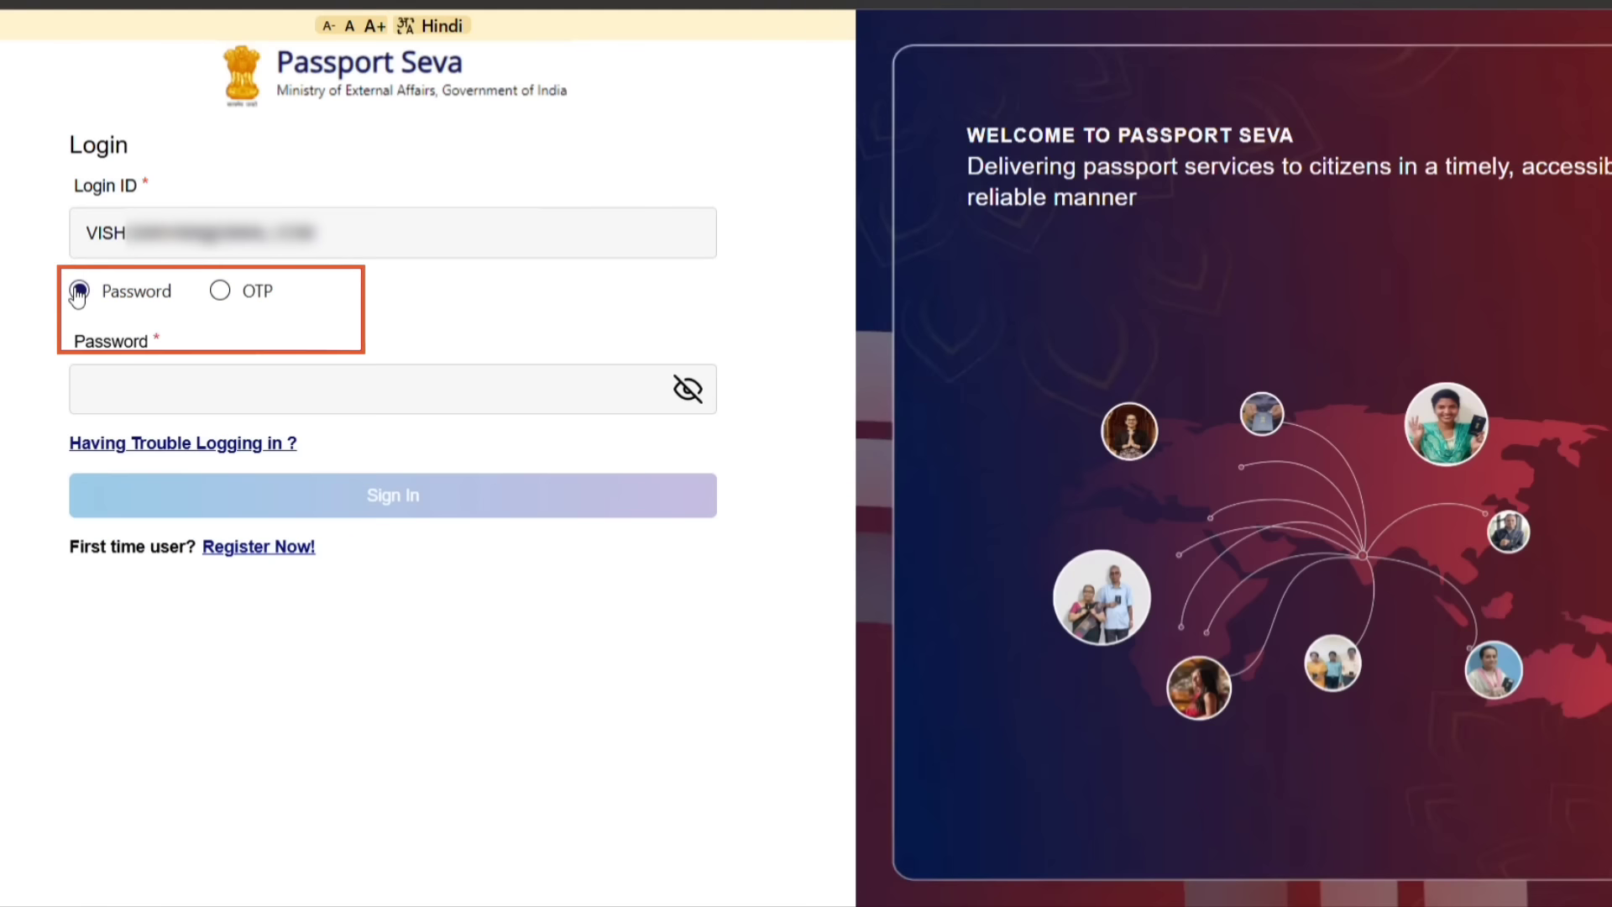
{"action": "left_click", "coordinate": [220, 291]}
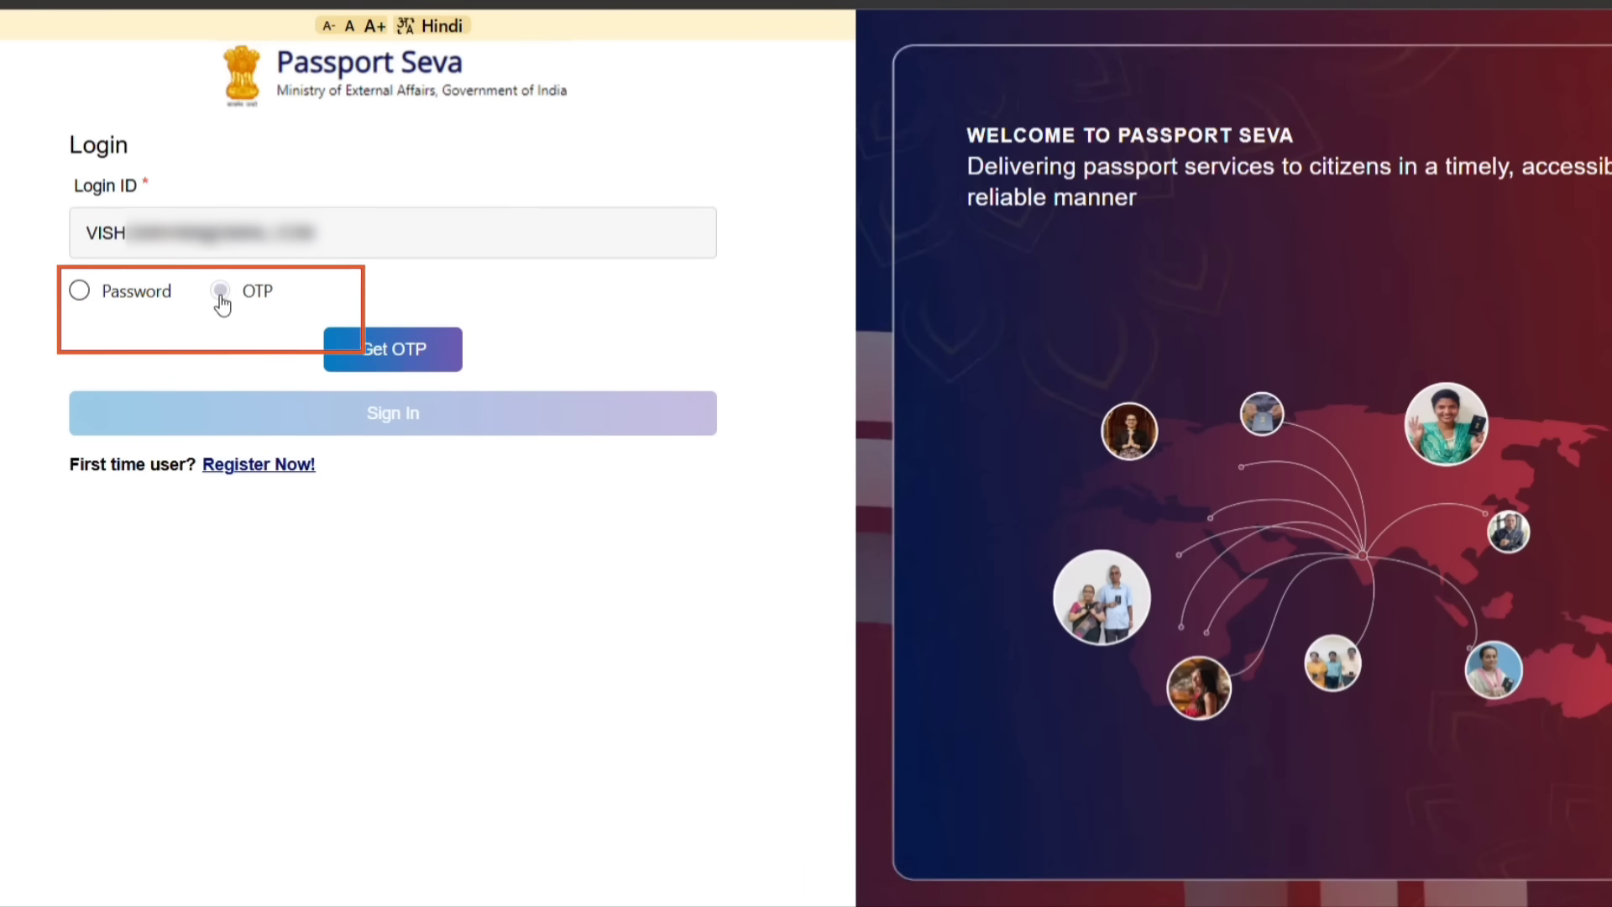
{"action": "left_click", "coordinate": [418, 361]}
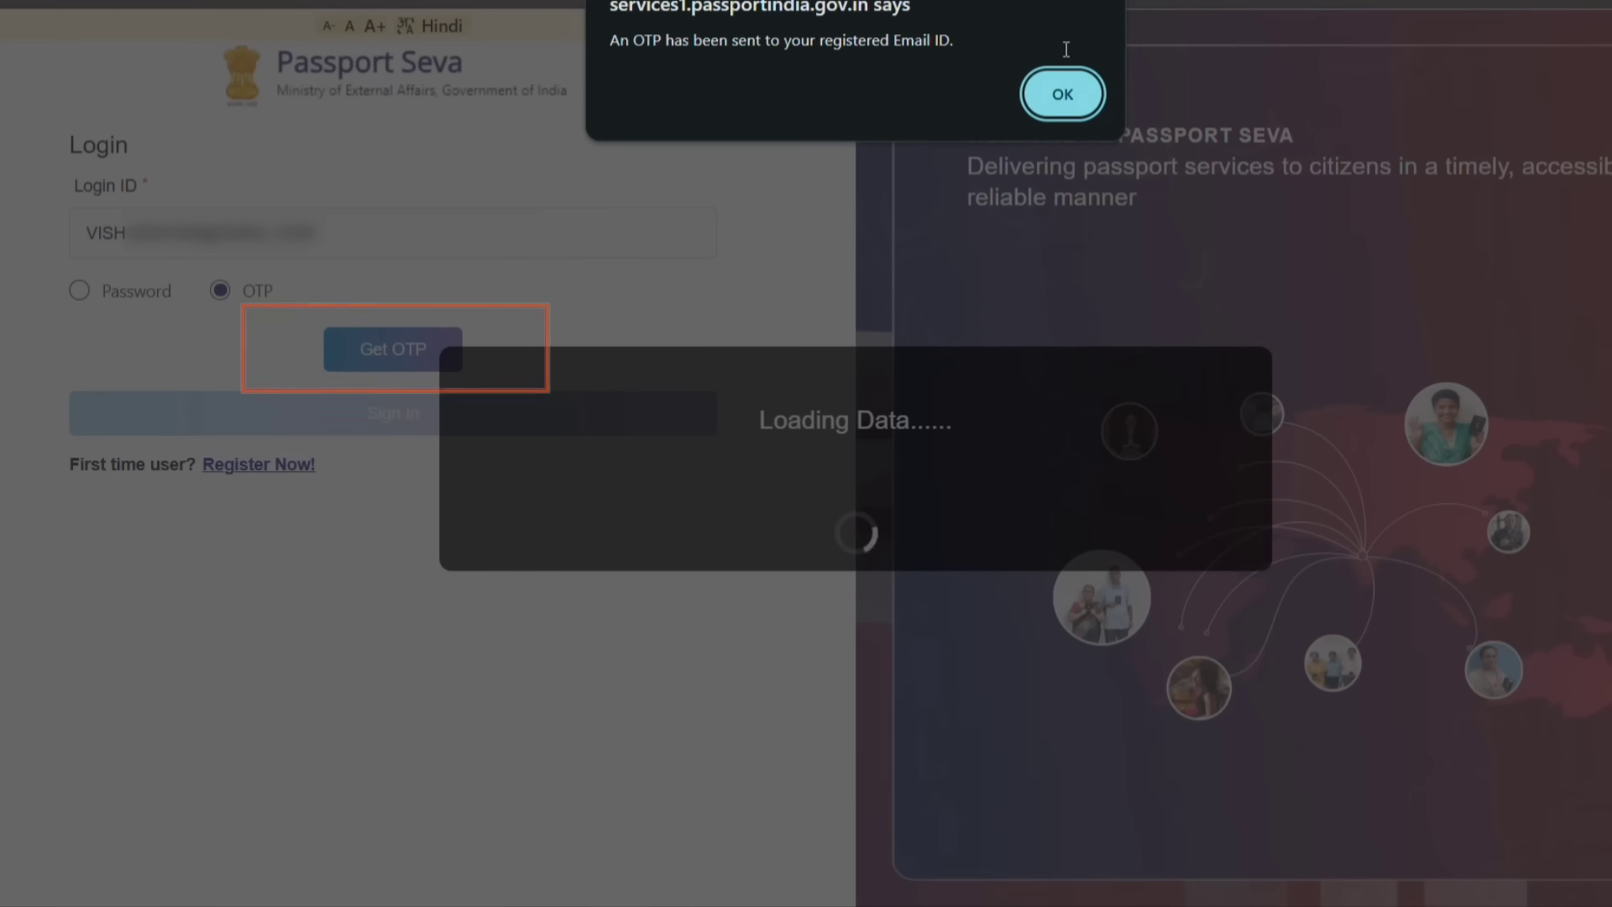
{"action": "left_click", "coordinate": [1063, 99]}
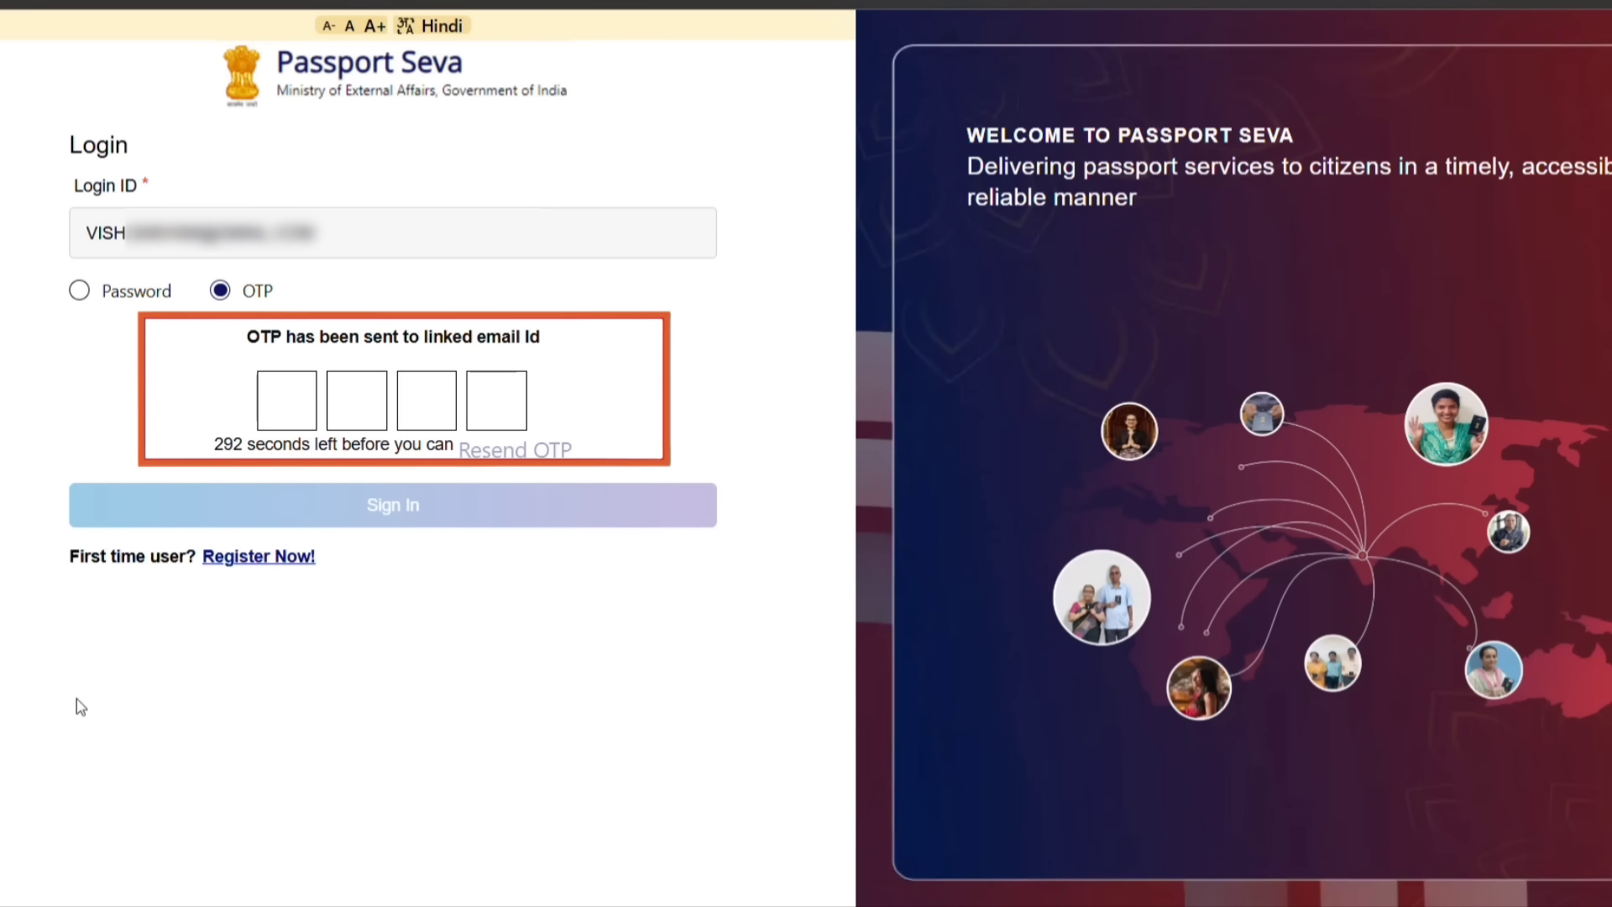
Enter the one-time verification code and sign in to the account
{"action": "left_click", "coordinate": [285, 407]}
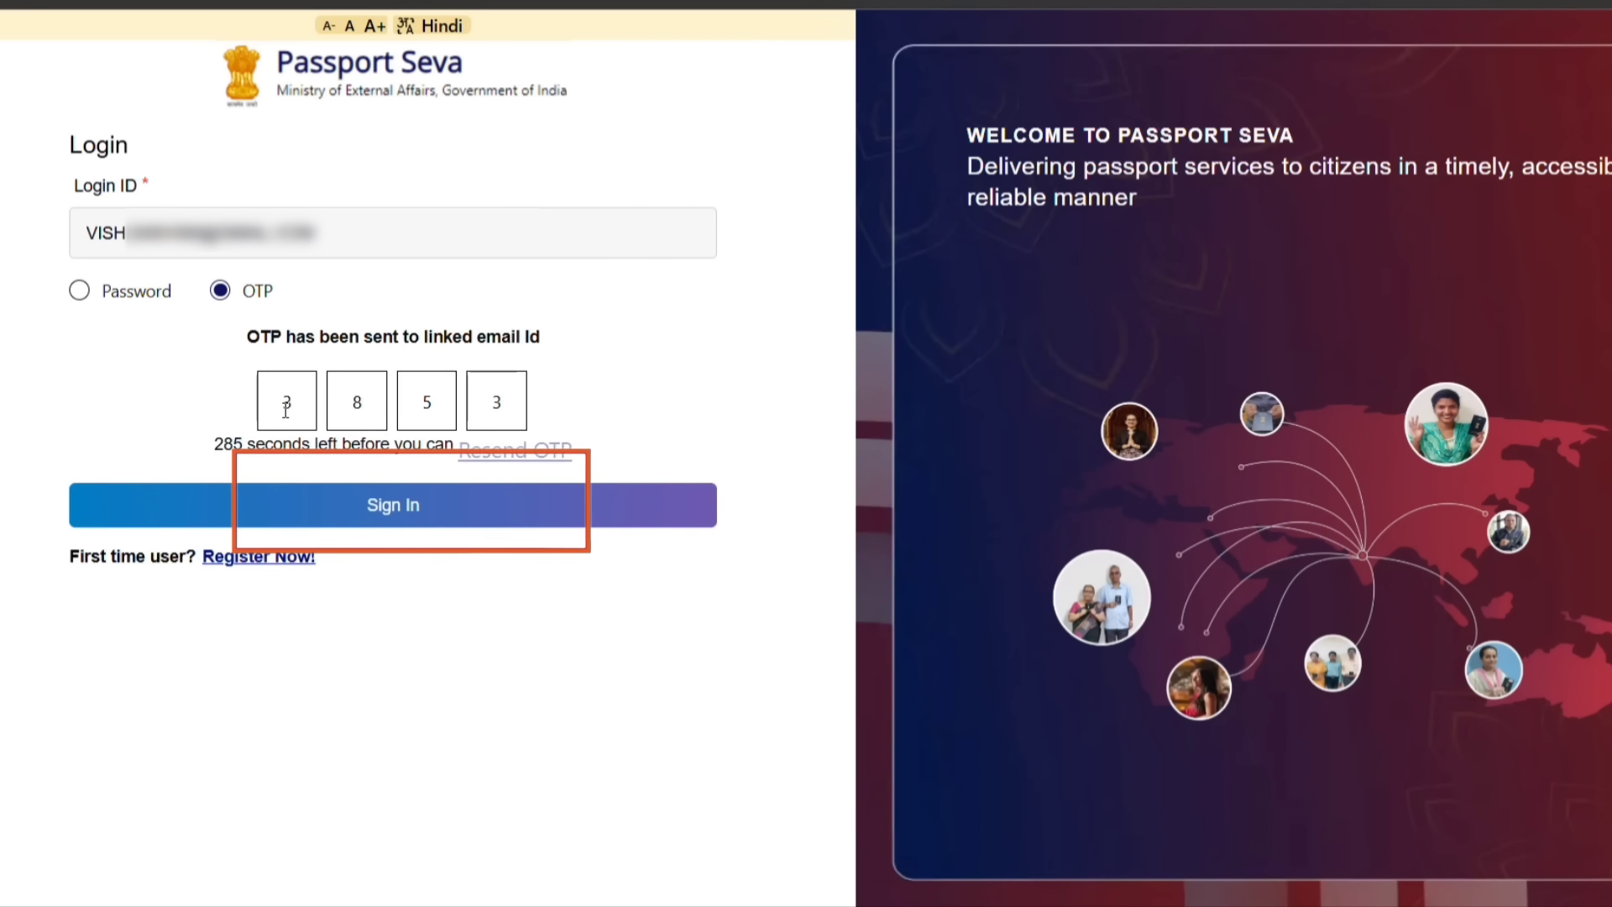
{"action": "left_click", "coordinate": [371, 514]}
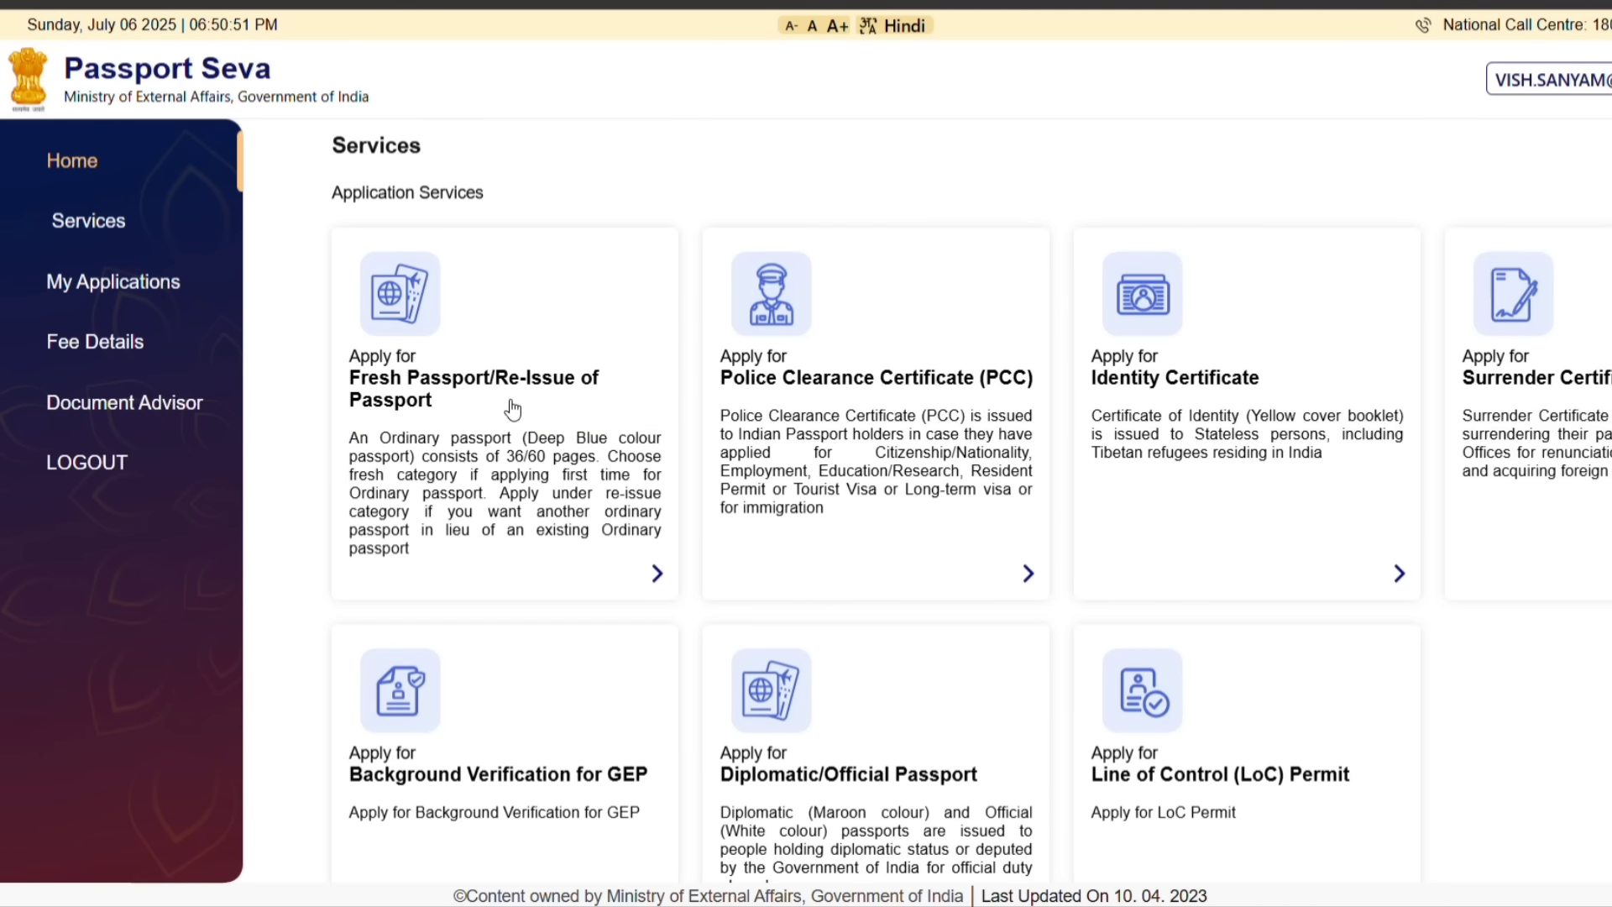
Start a Fresh Passport/Re-Issue of Passport application, skipping the previous passport details and proceeding with the Ghaziabad passport office
{"action": "left_click", "coordinate": [483, 344]}
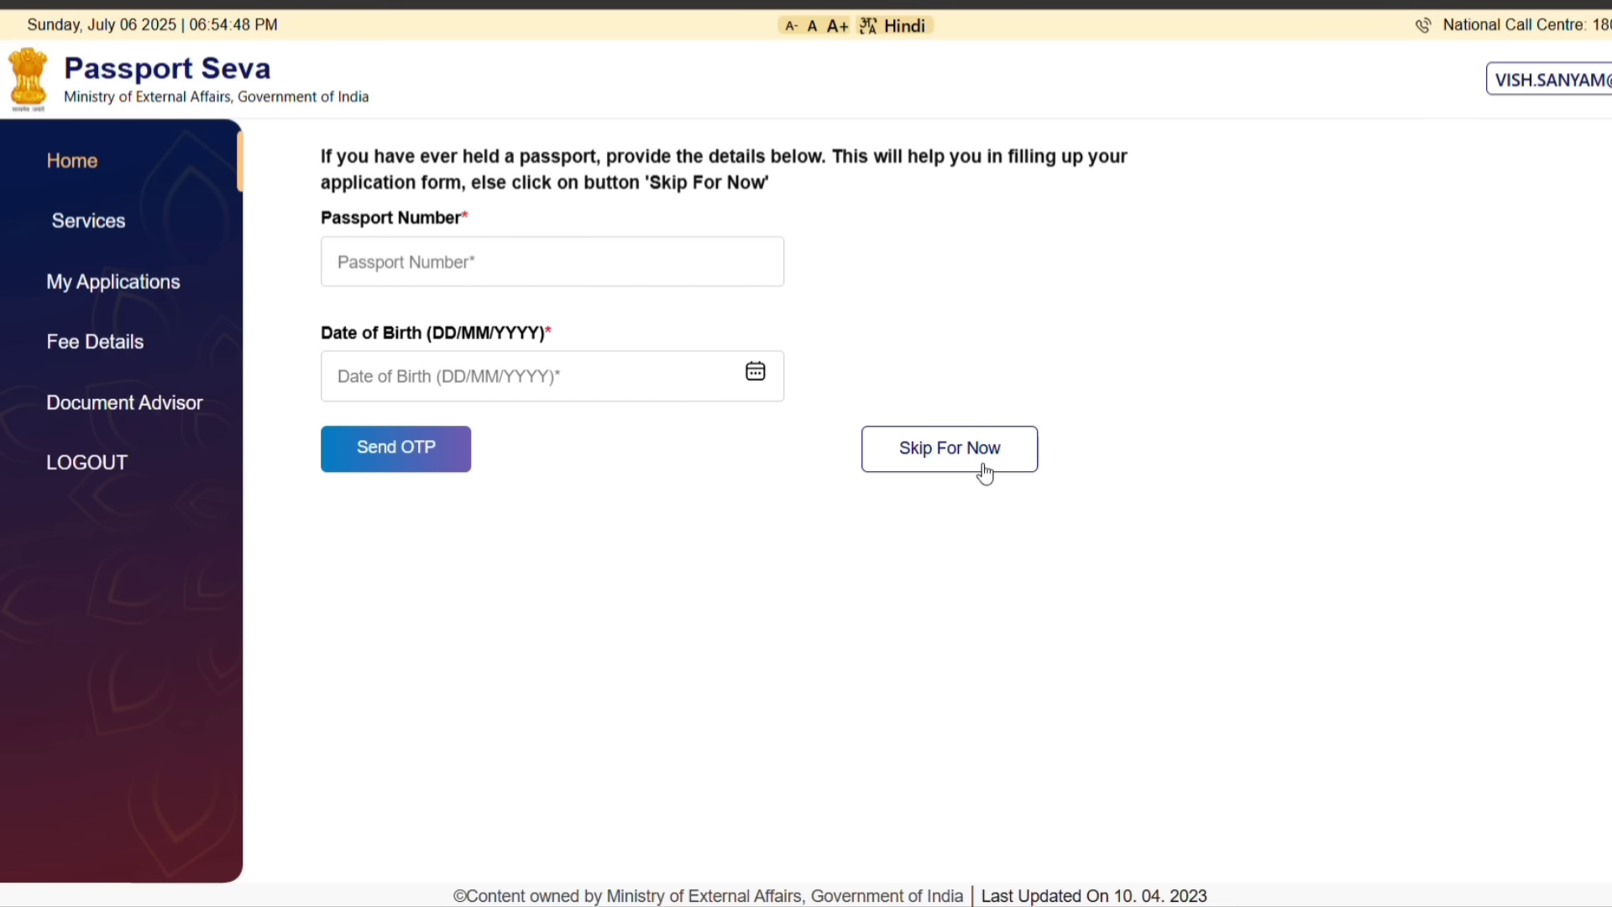
{"action": "left_click", "coordinate": [984, 468]}
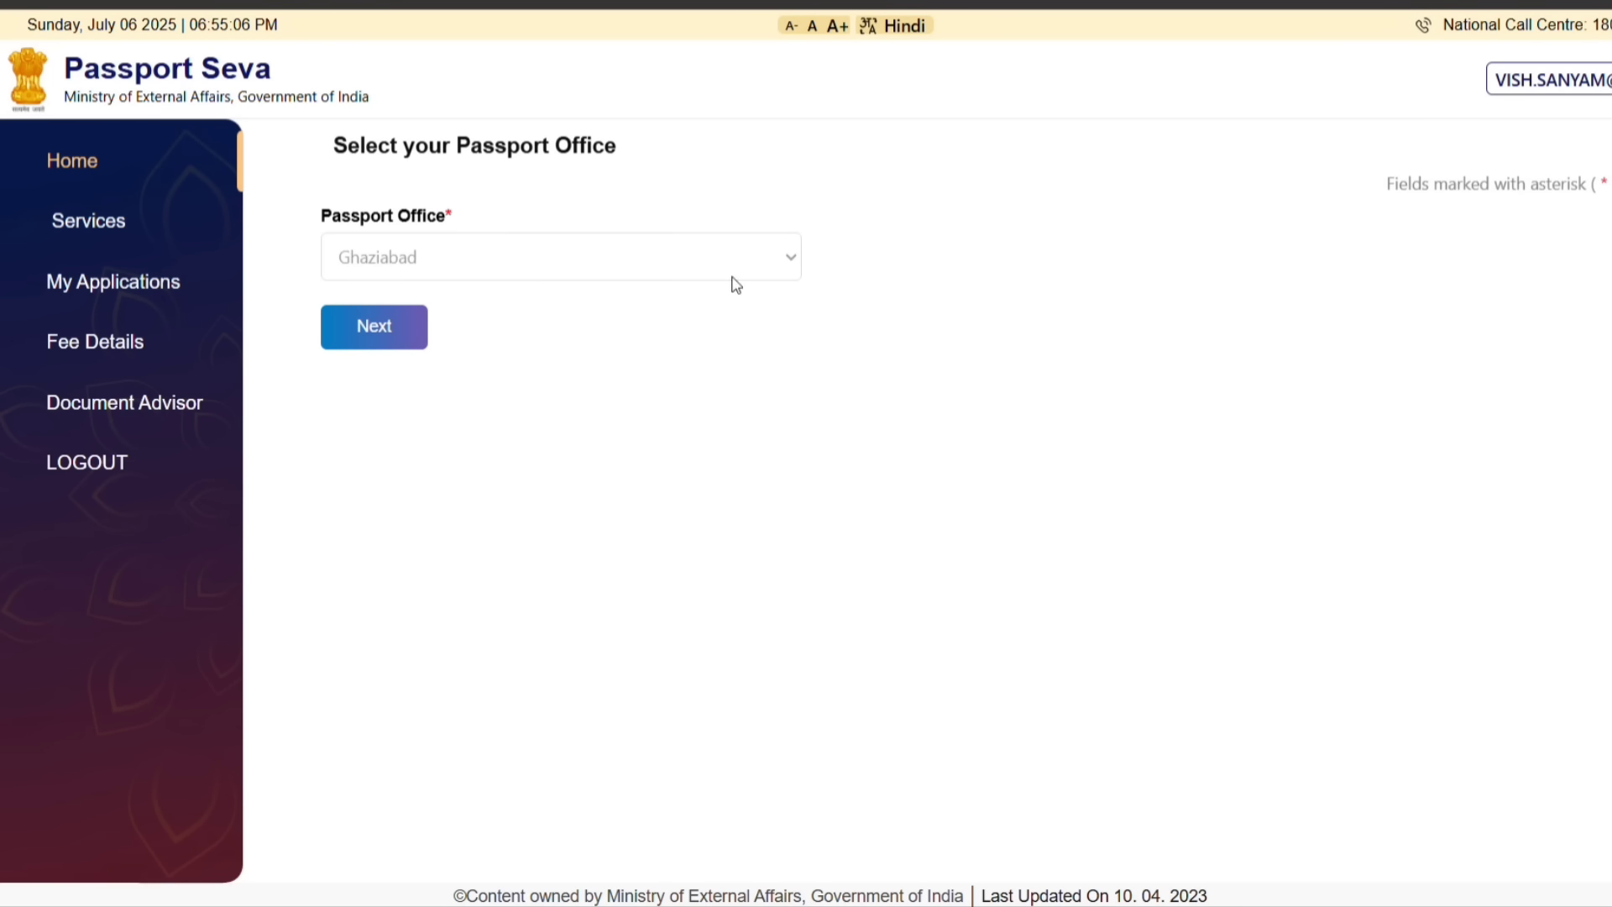
{"action": "left_click", "coordinate": [393, 334]}
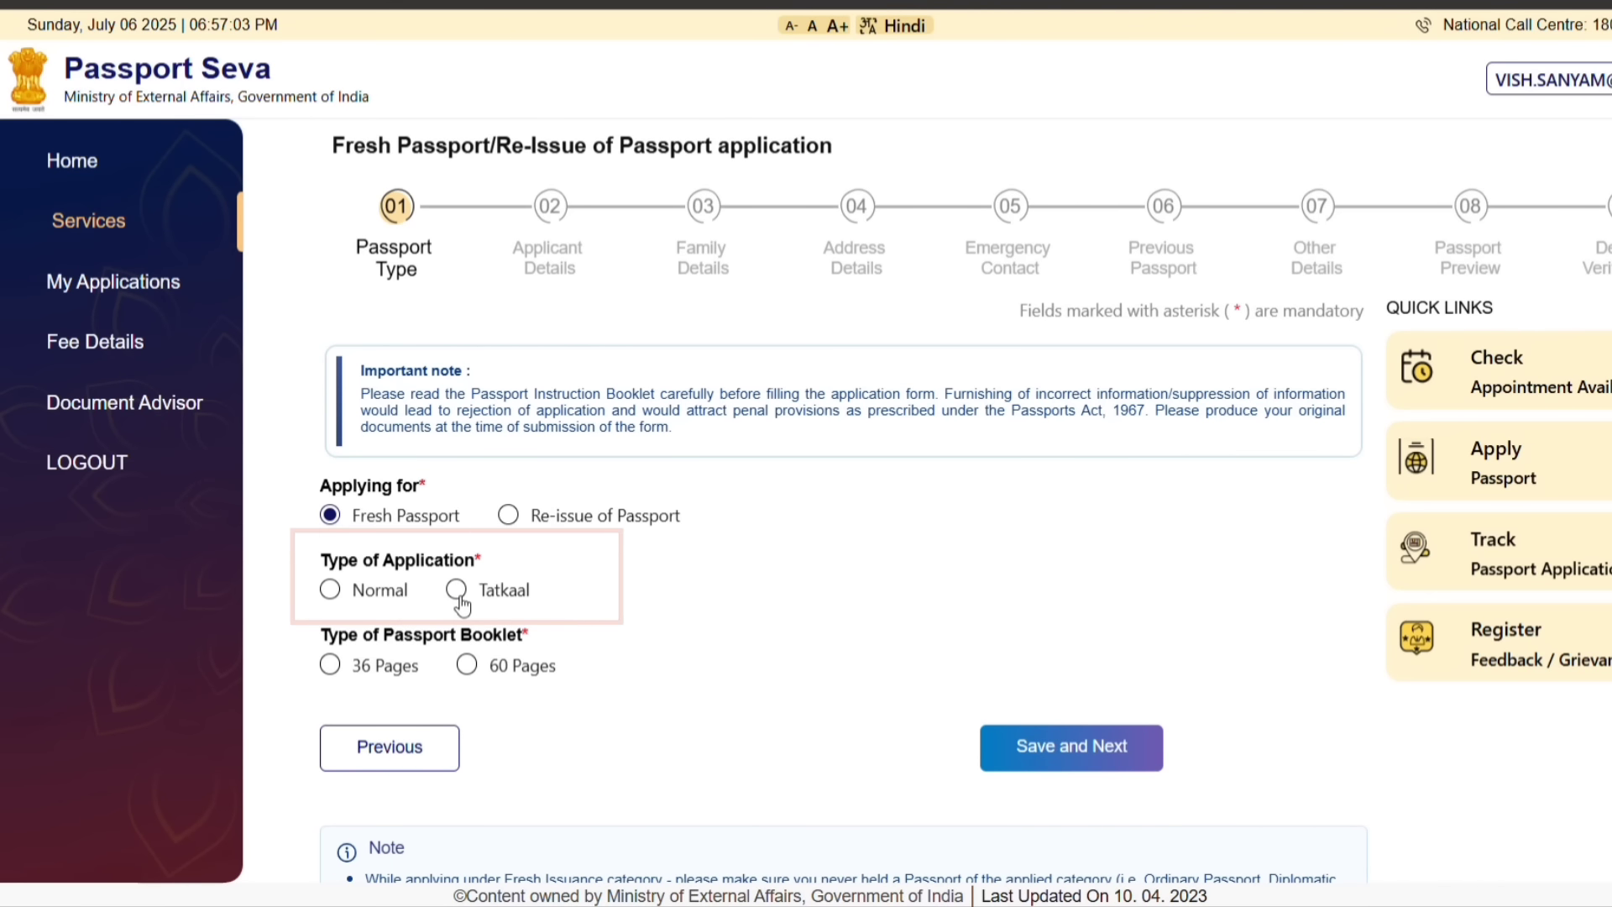
Set the fresh passport application to Tatkaal with a 36-page booklet and save the passport type section
{"action": "left_click", "coordinate": [456, 590]}
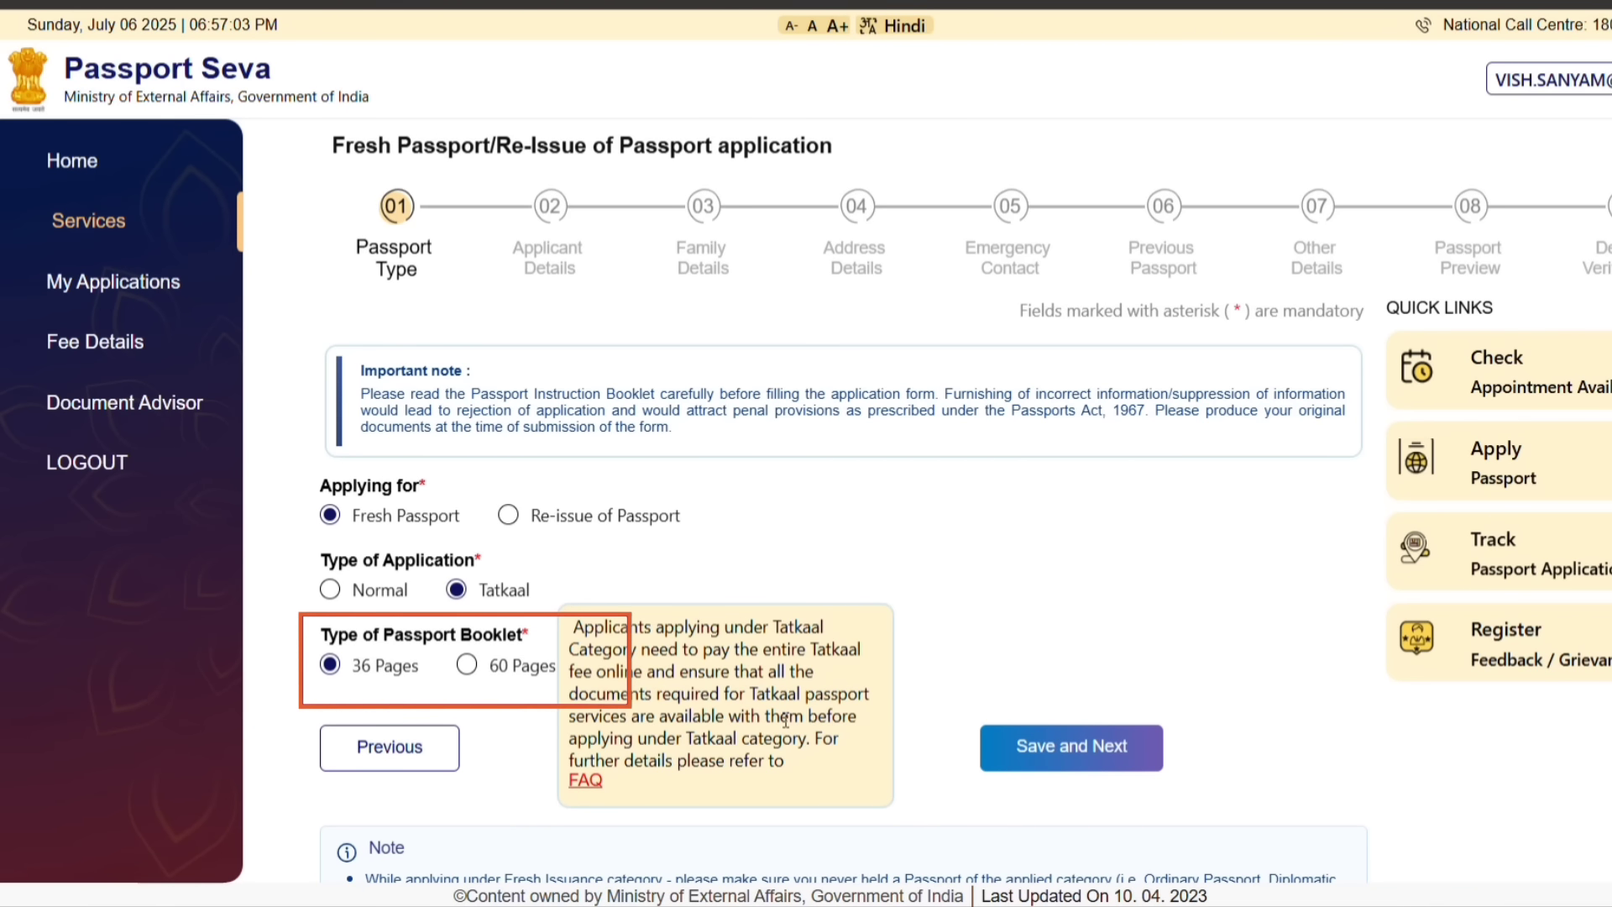
{"action": "left_click", "coordinate": [1120, 771]}
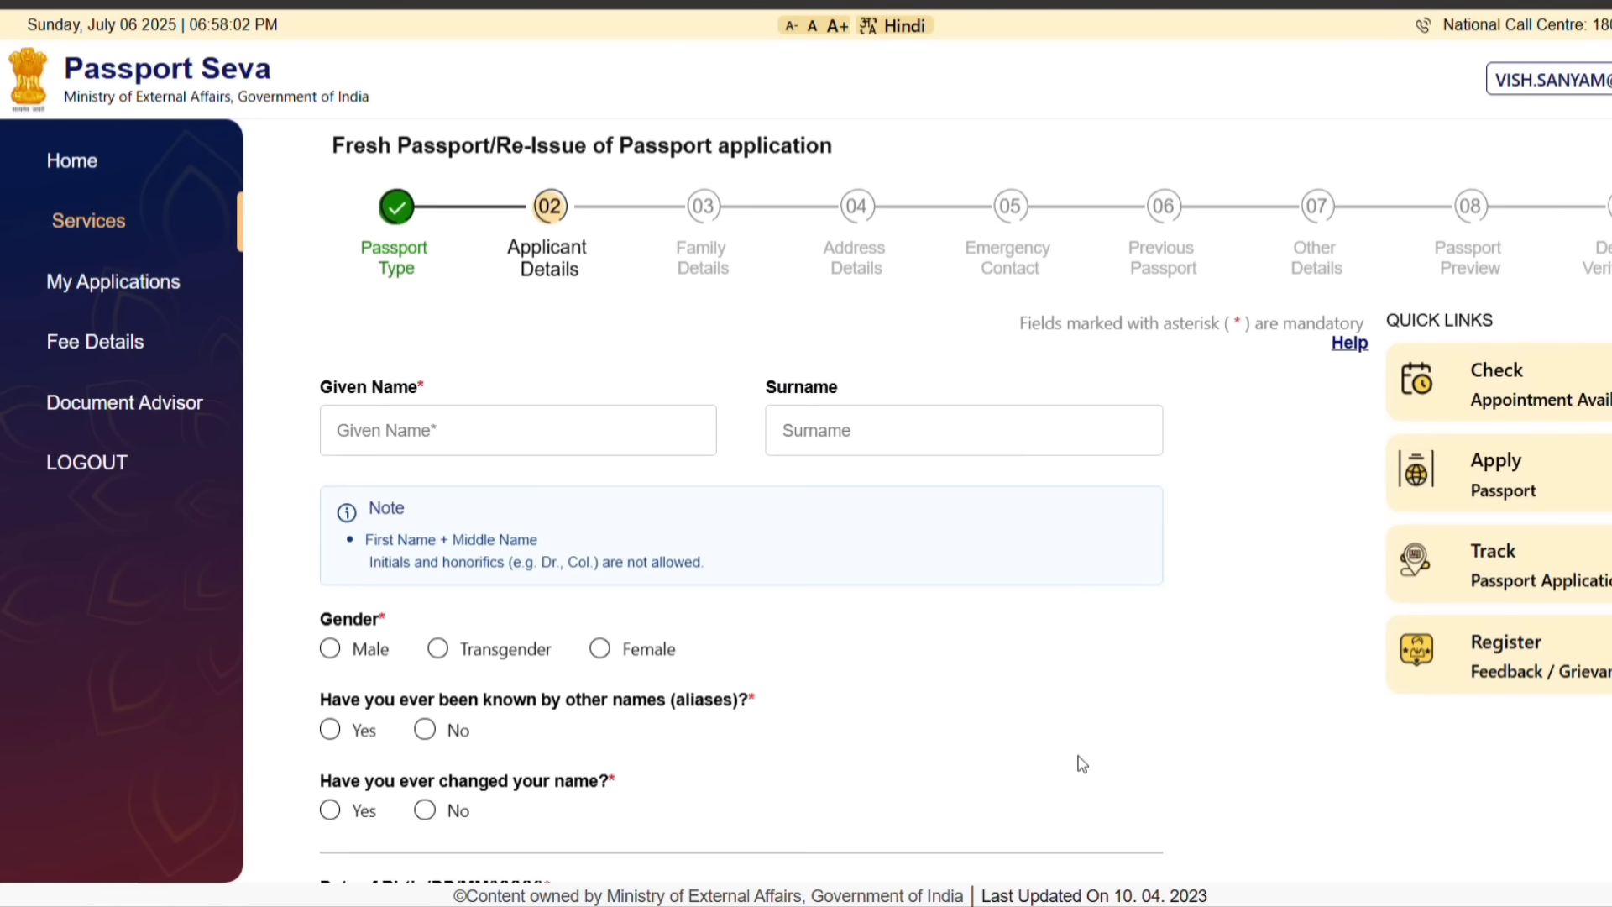
Enter the applicant's given name, set the gender to Male, and answer No to both the aliases and name change questions
{"action": "left_click", "coordinate": [679, 425]}
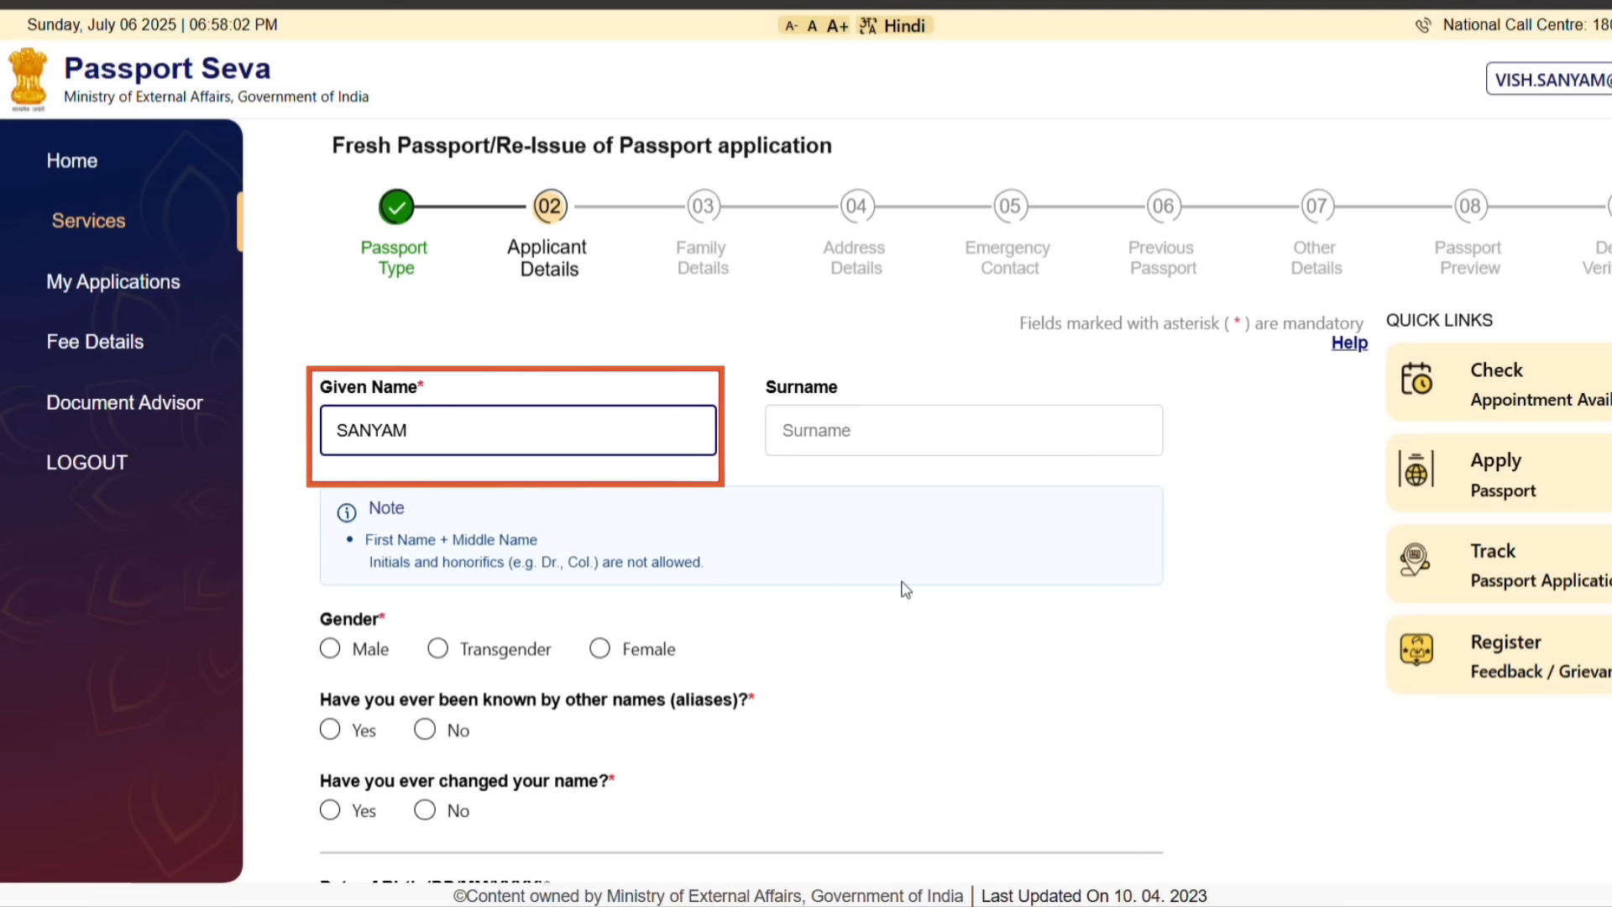
{"action": "left_click", "coordinate": [329, 650]}
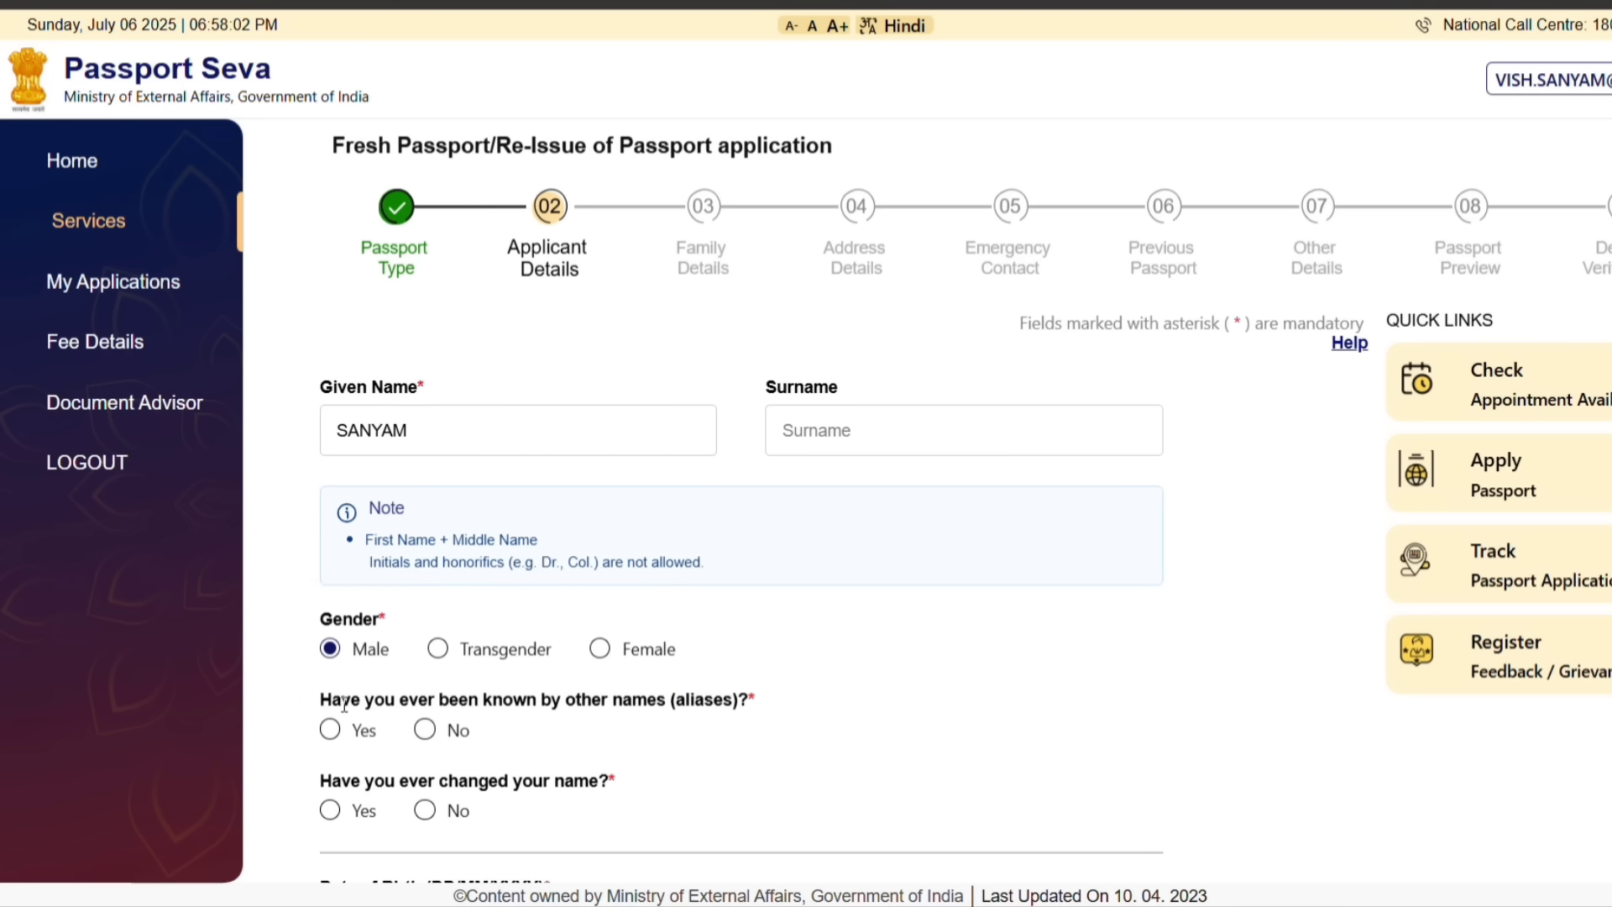
{"action": "scroll", "coordinate": [352, 671], "scroll_direction": "down", "scroll_amount": 5}
{"action": "left_click", "coordinate": [425, 352]}
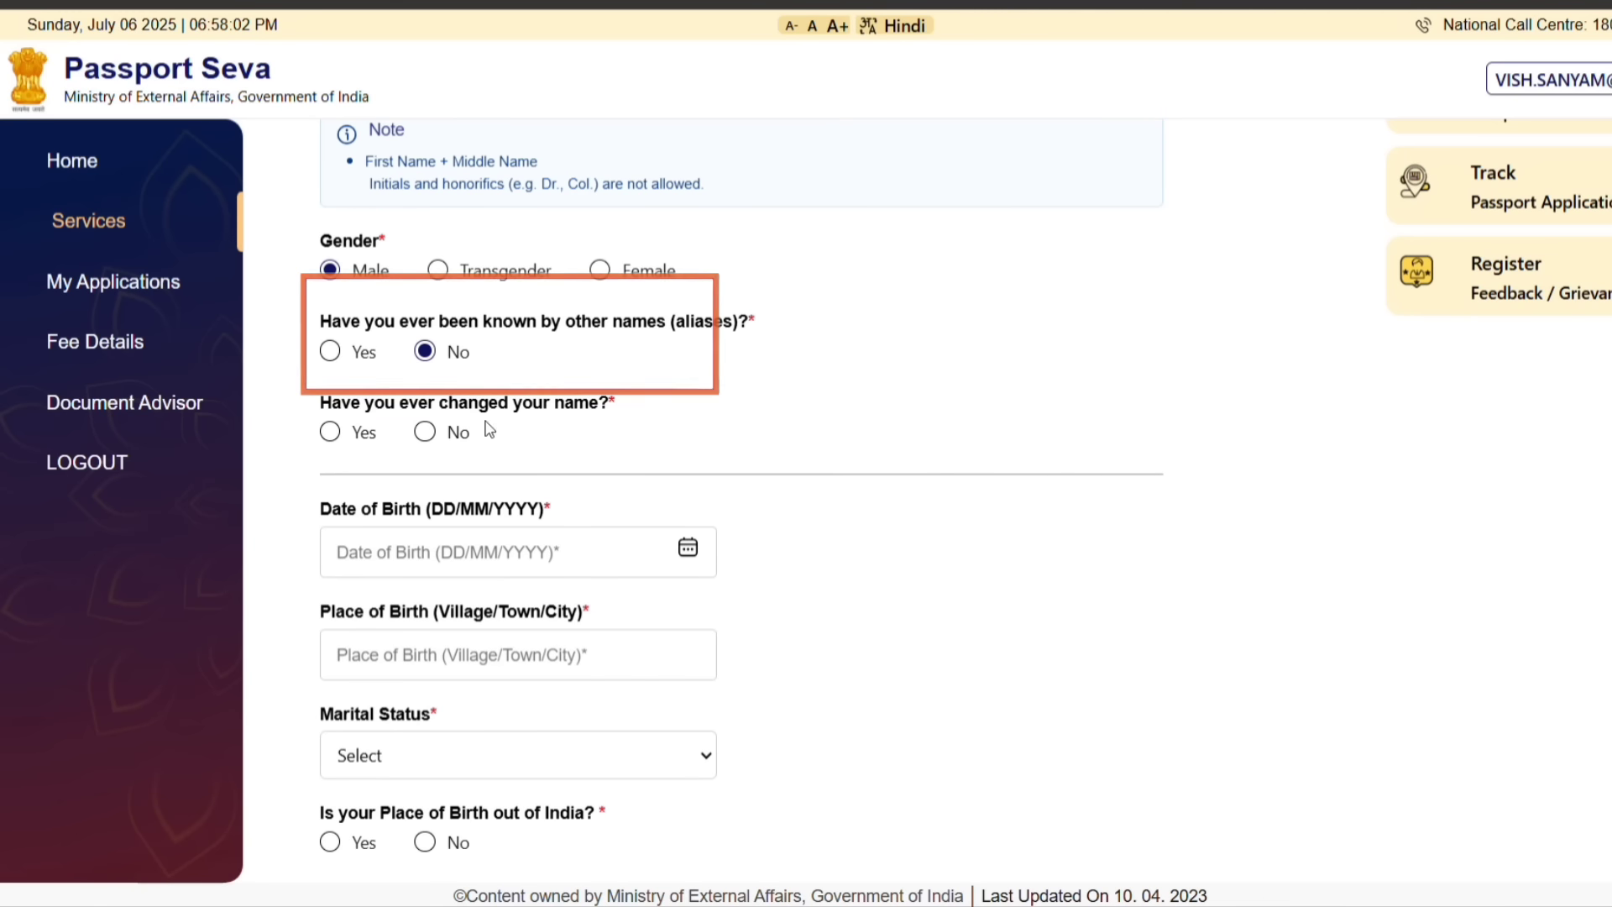
{"action": "left_click", "coordinate": [423, 433]}
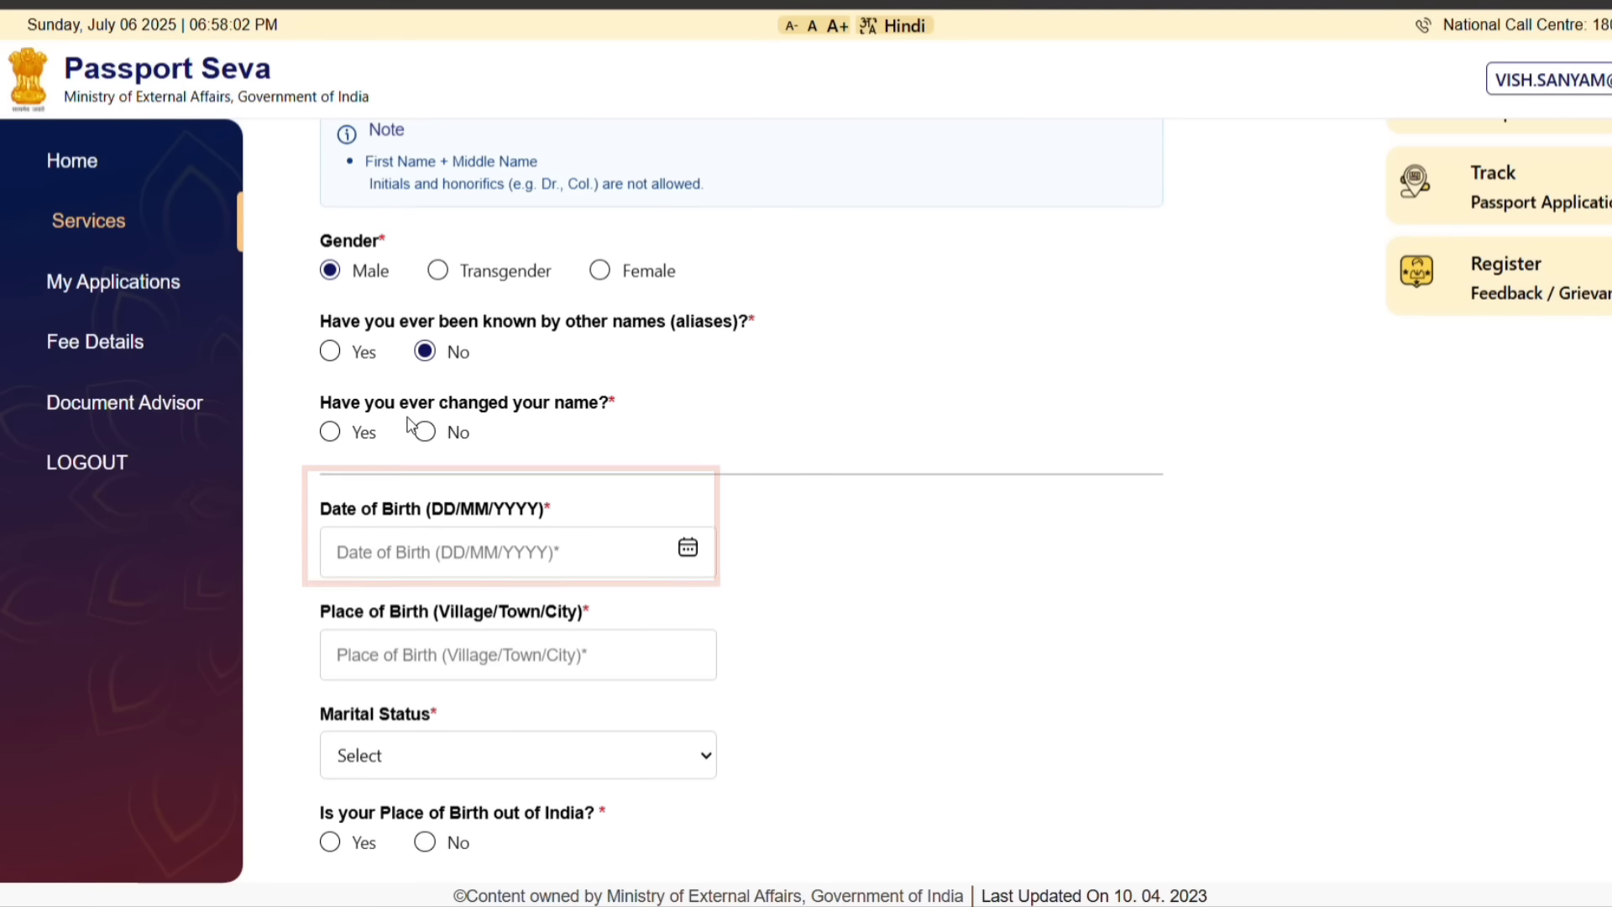
Enter the applicant's date and place of birth, set marital status to Single, and answer No to being born out of India
{"action": "left_click", "coordinate": [691, 566]}
{"action": "scroll", "coordinate": [1026, 570], "scroll_direction": "down", "scroll_amount": 3}
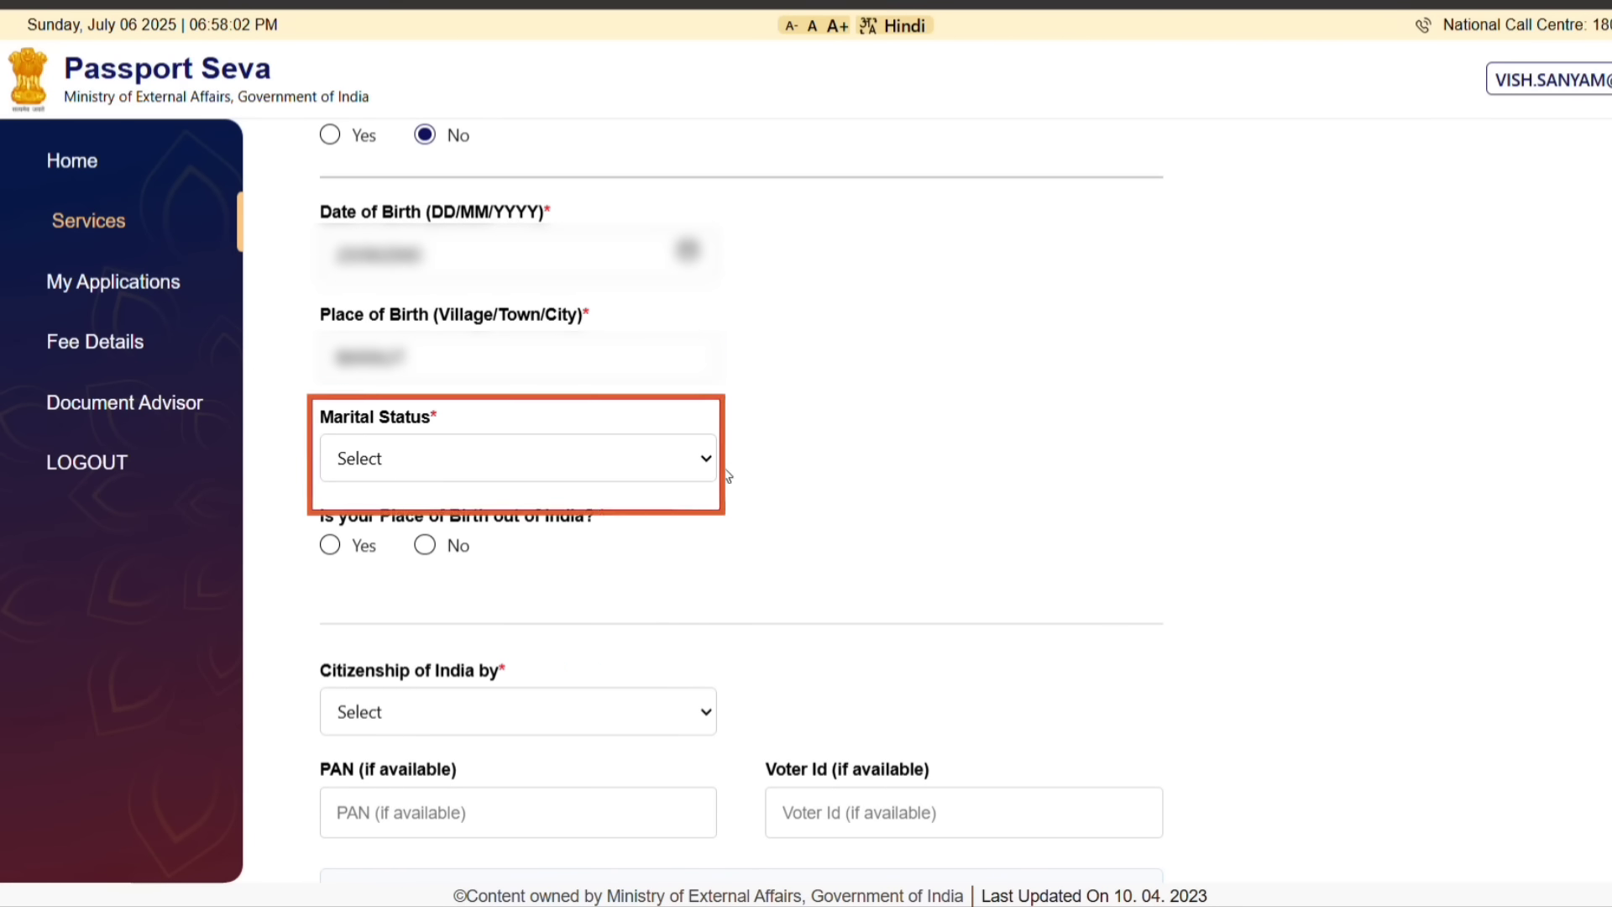
{"action": "left_click", "coordinate": [706, 460]}
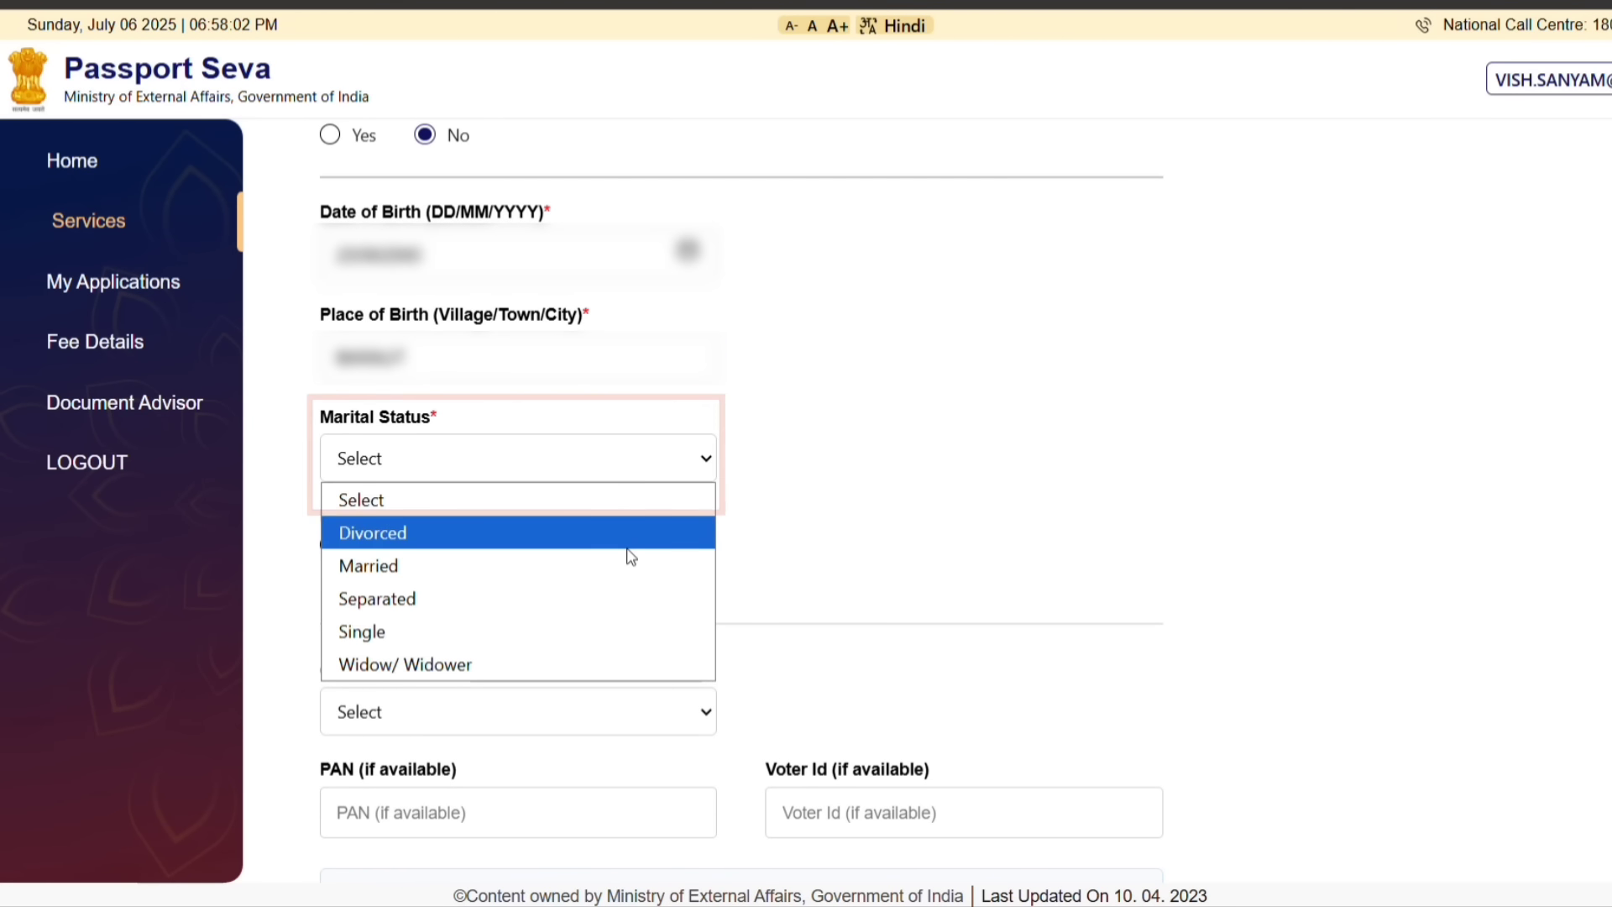
{"action": "left_click", "coordinate": [580, 633]}
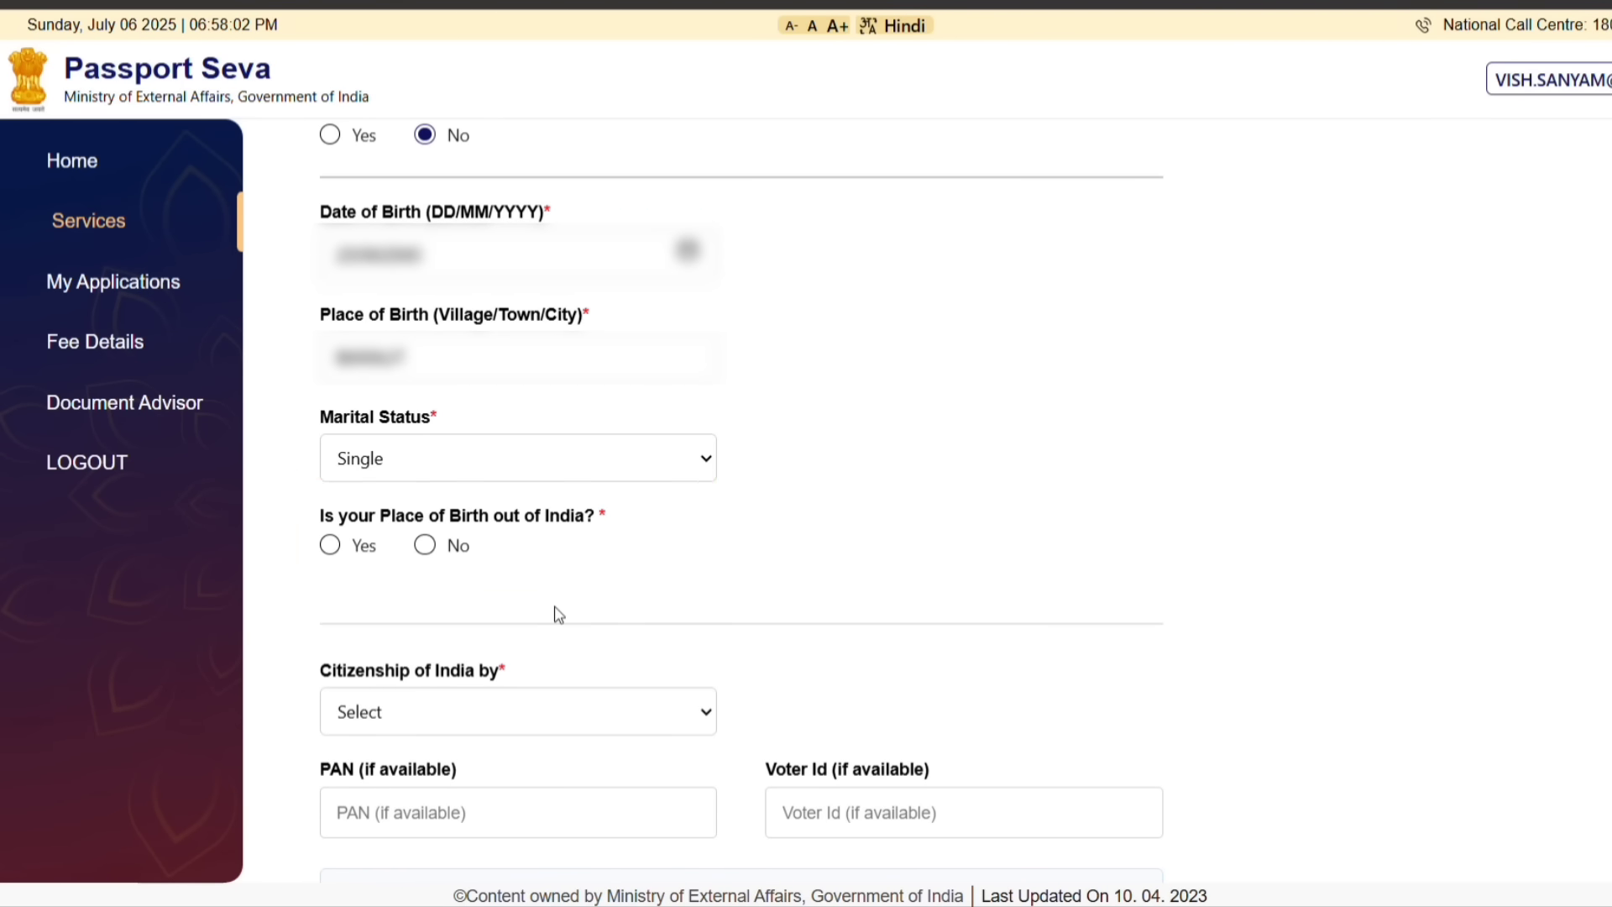
{"action": "left_click", "coordinate": [426, 548]}
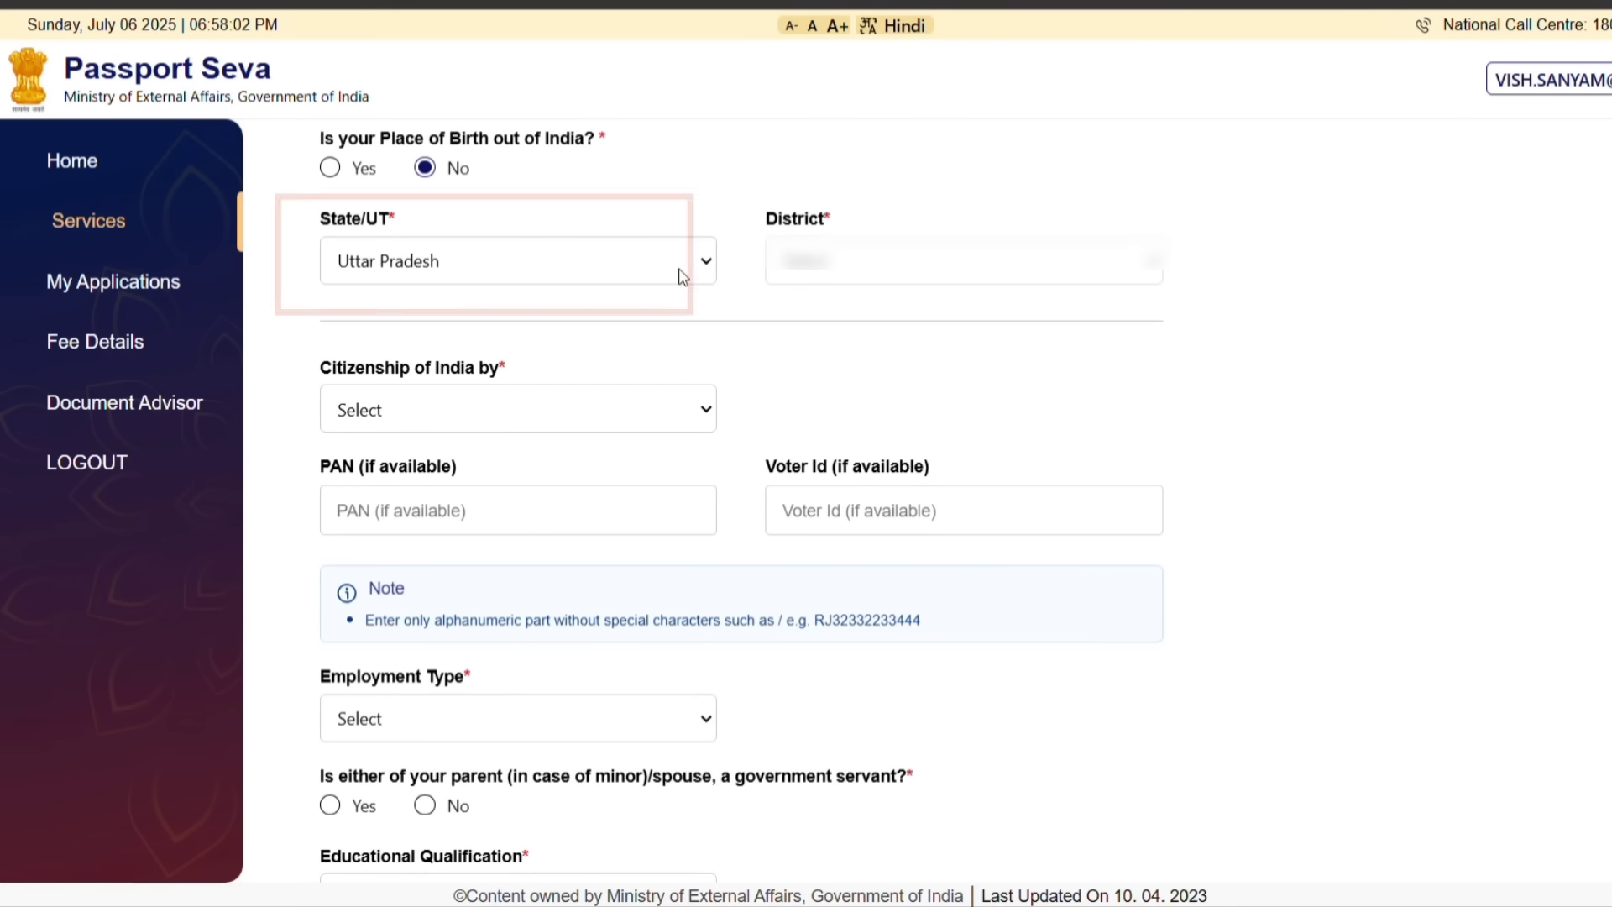
Select the applicant's birth district in Uttar Pradesh and set Citizenship of India by to Birth
{"action": "left_click", "coordinate": [868, 282]}
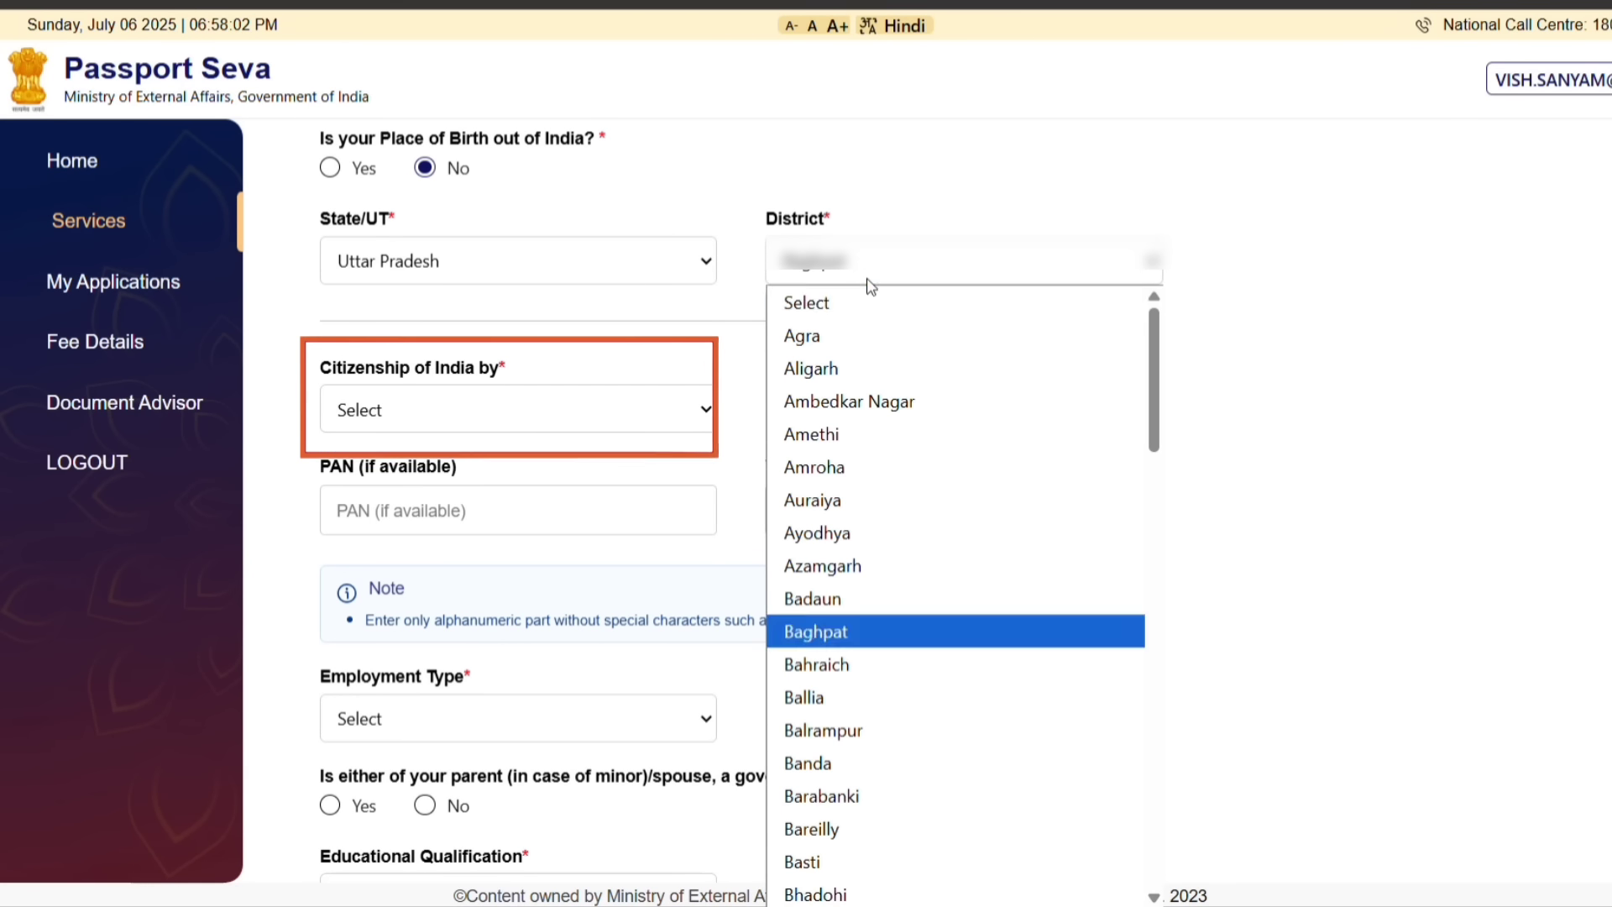
{"action": "left_click", "coordinate": [587, 409]}
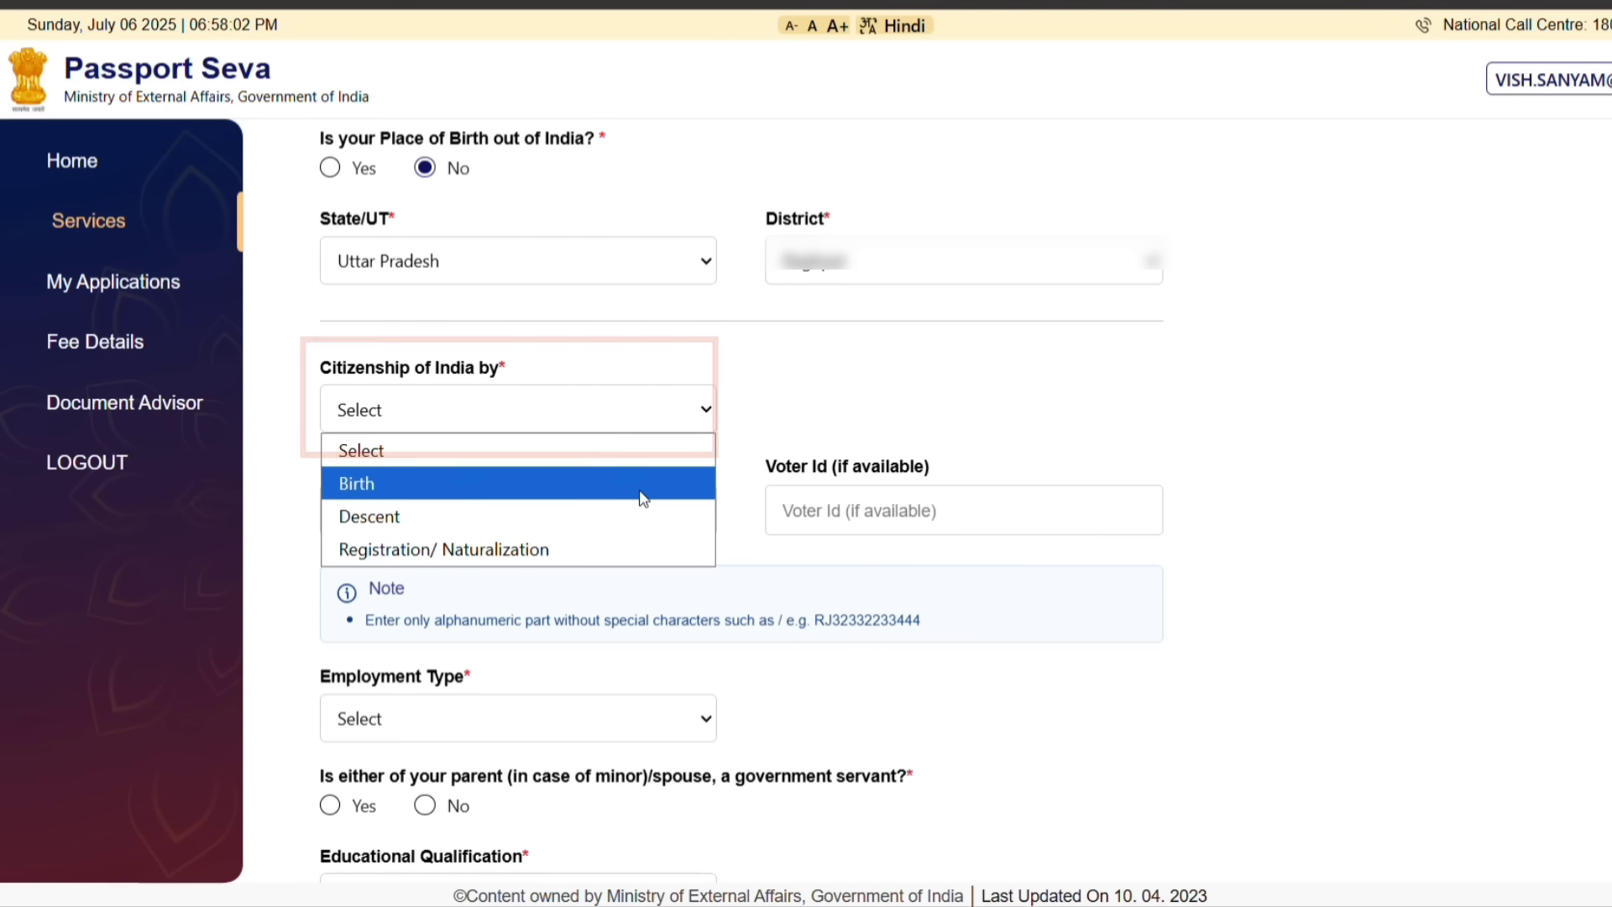
{"action": "left_click", "coordinate": [642, 491]}
{"action": "left_click", "coordinate": [641, 490]}
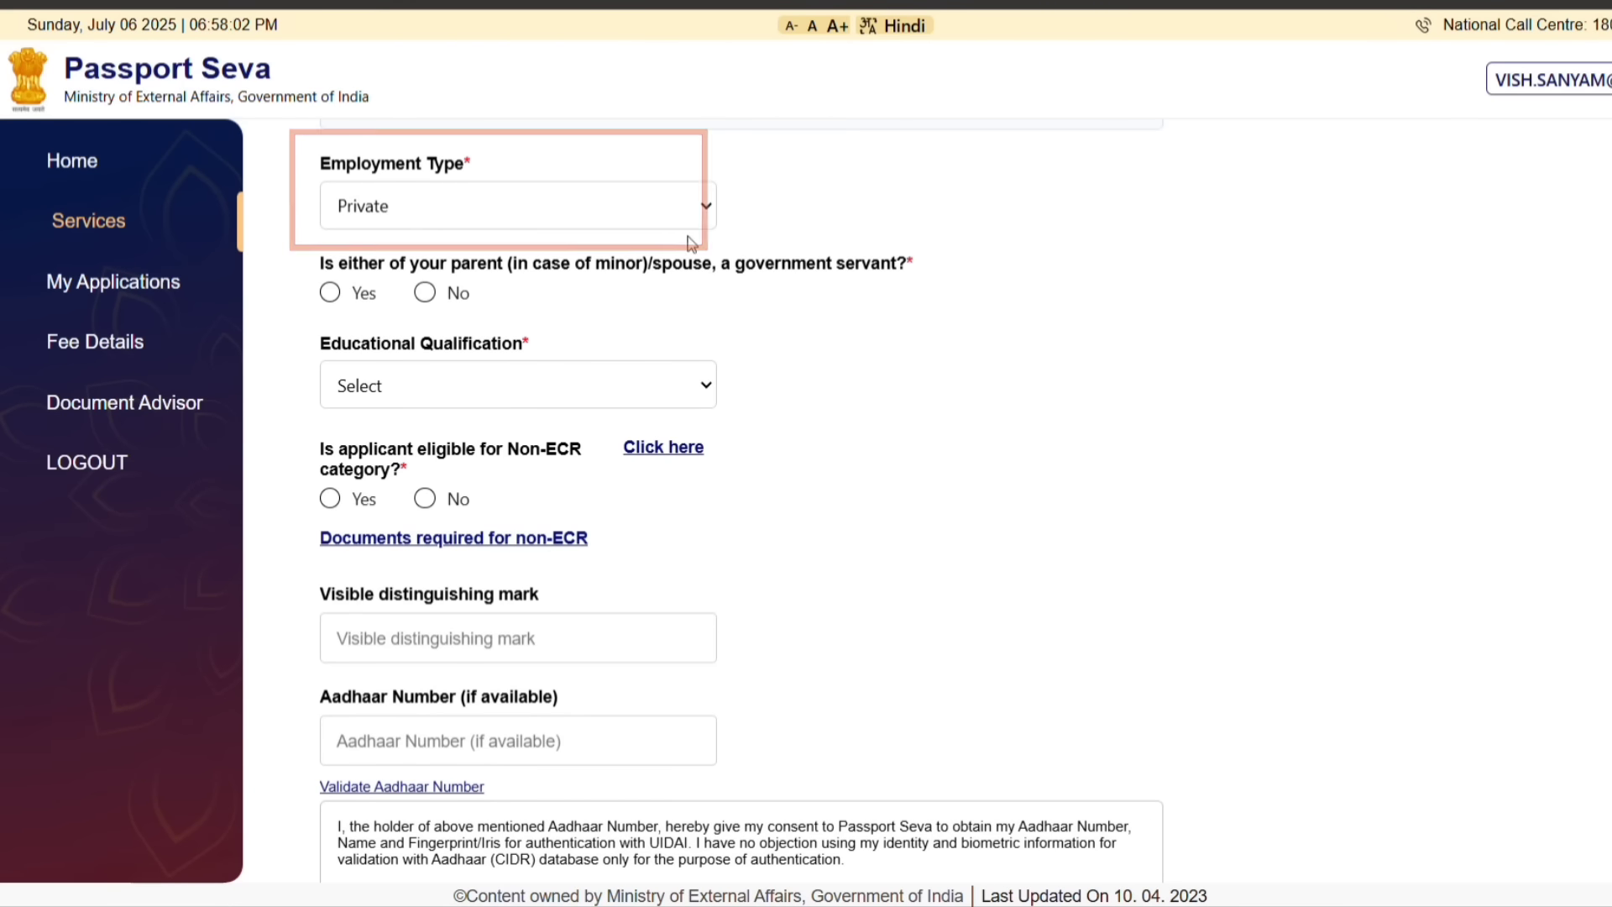
Set the applicant's employment type to Private
{"action": "left_click", "coordinate": [707, 207]}
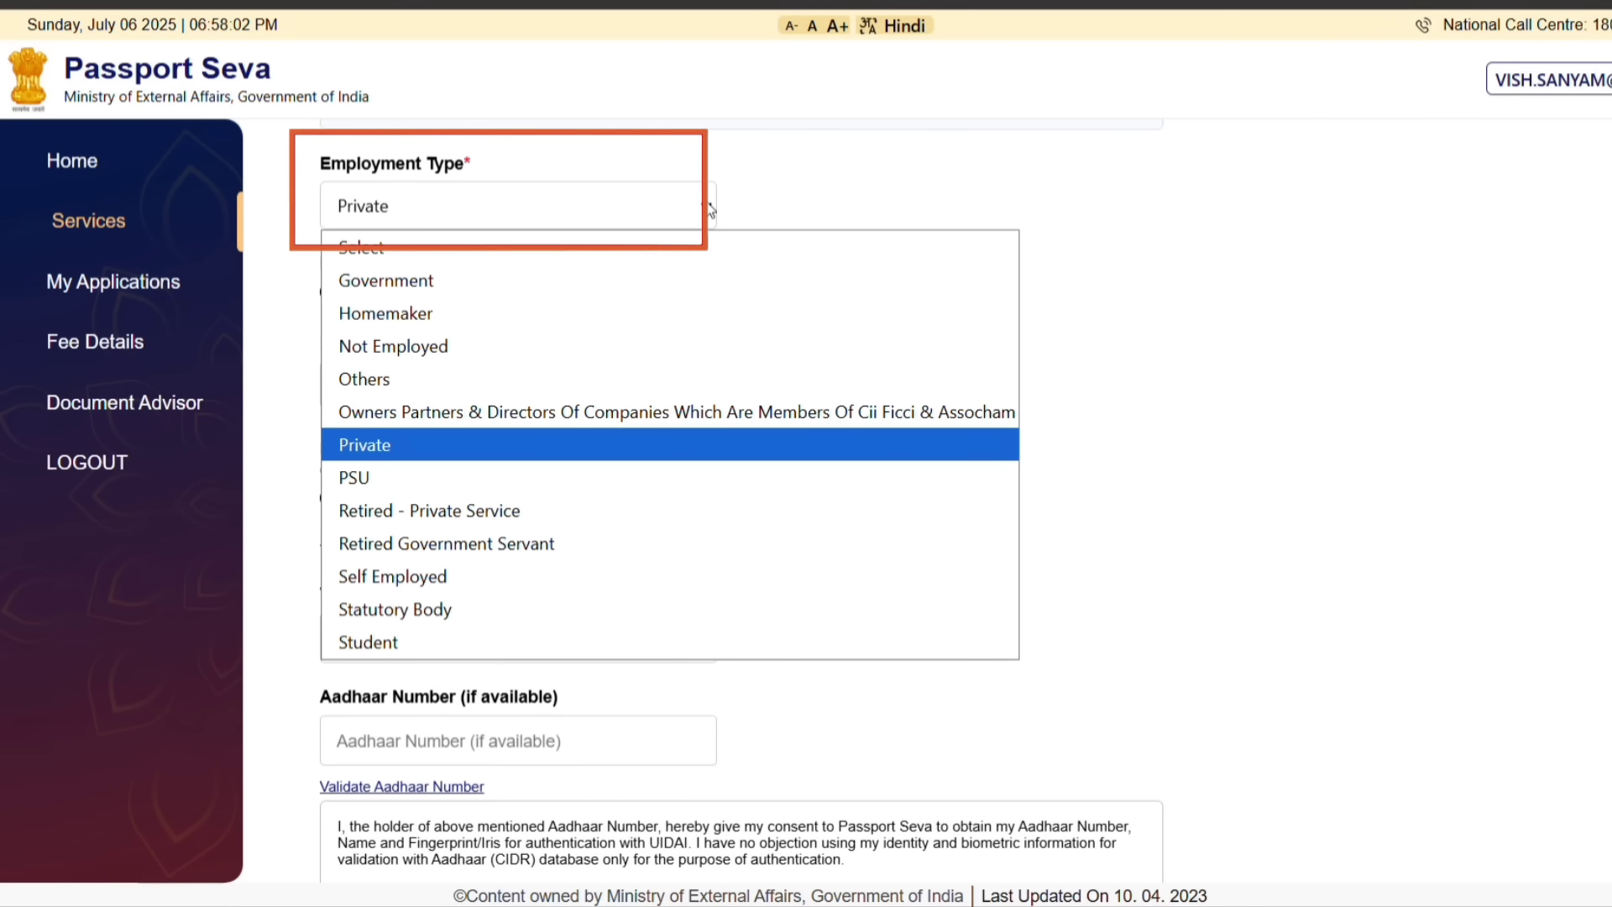
{"action": "left_click", "coordinate": [966, 443]}
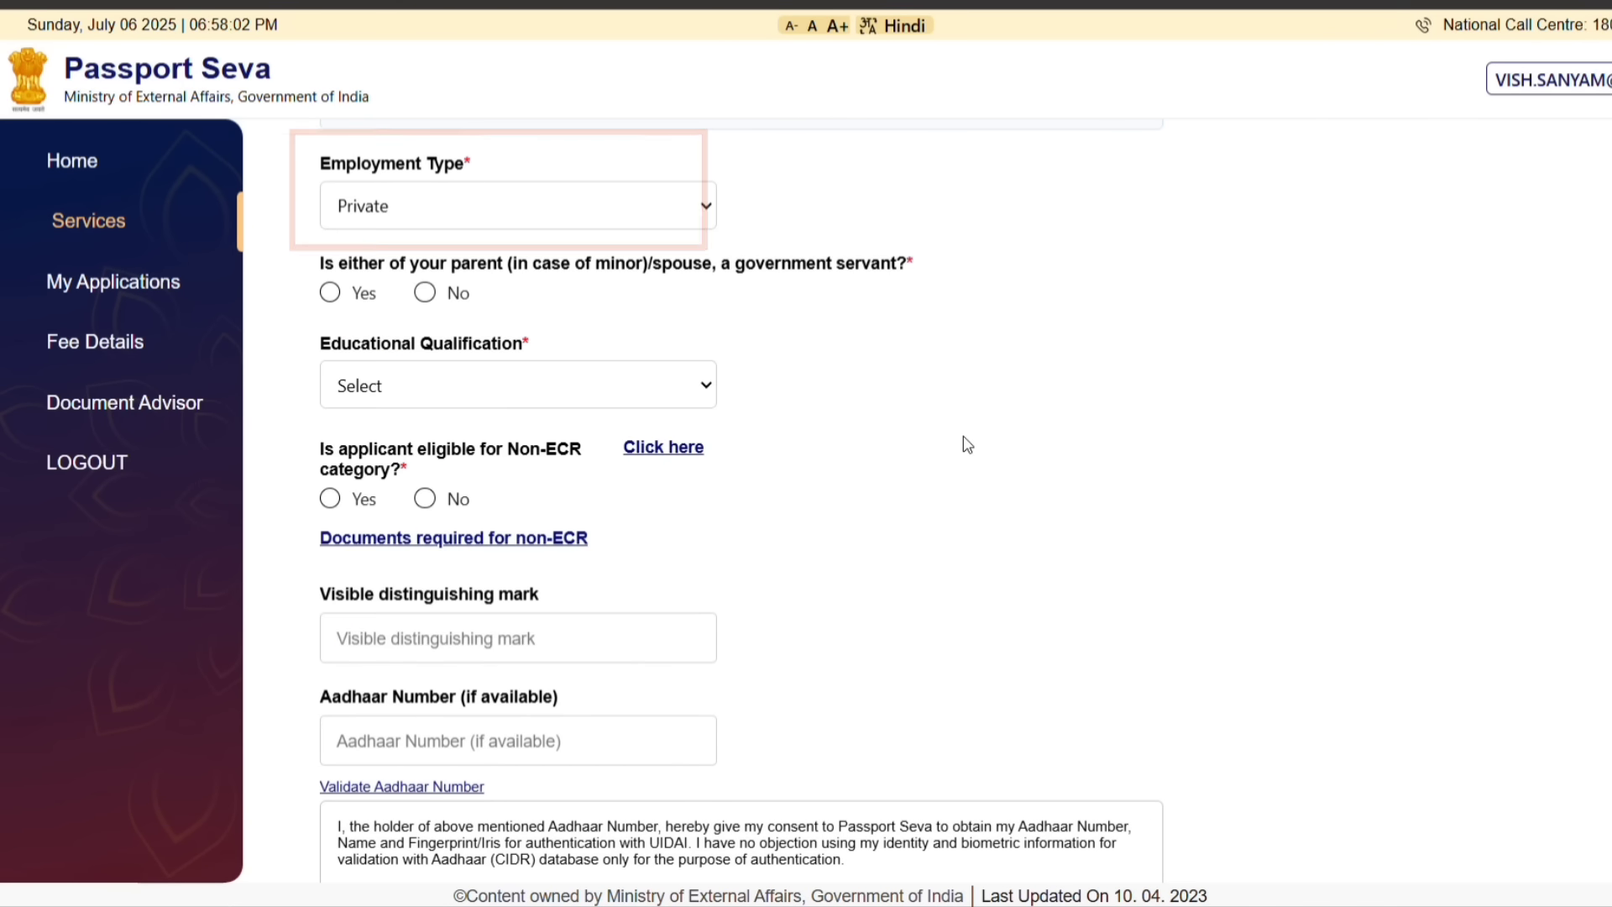
{"action": "left_click", "coordinate": [710, 210]}
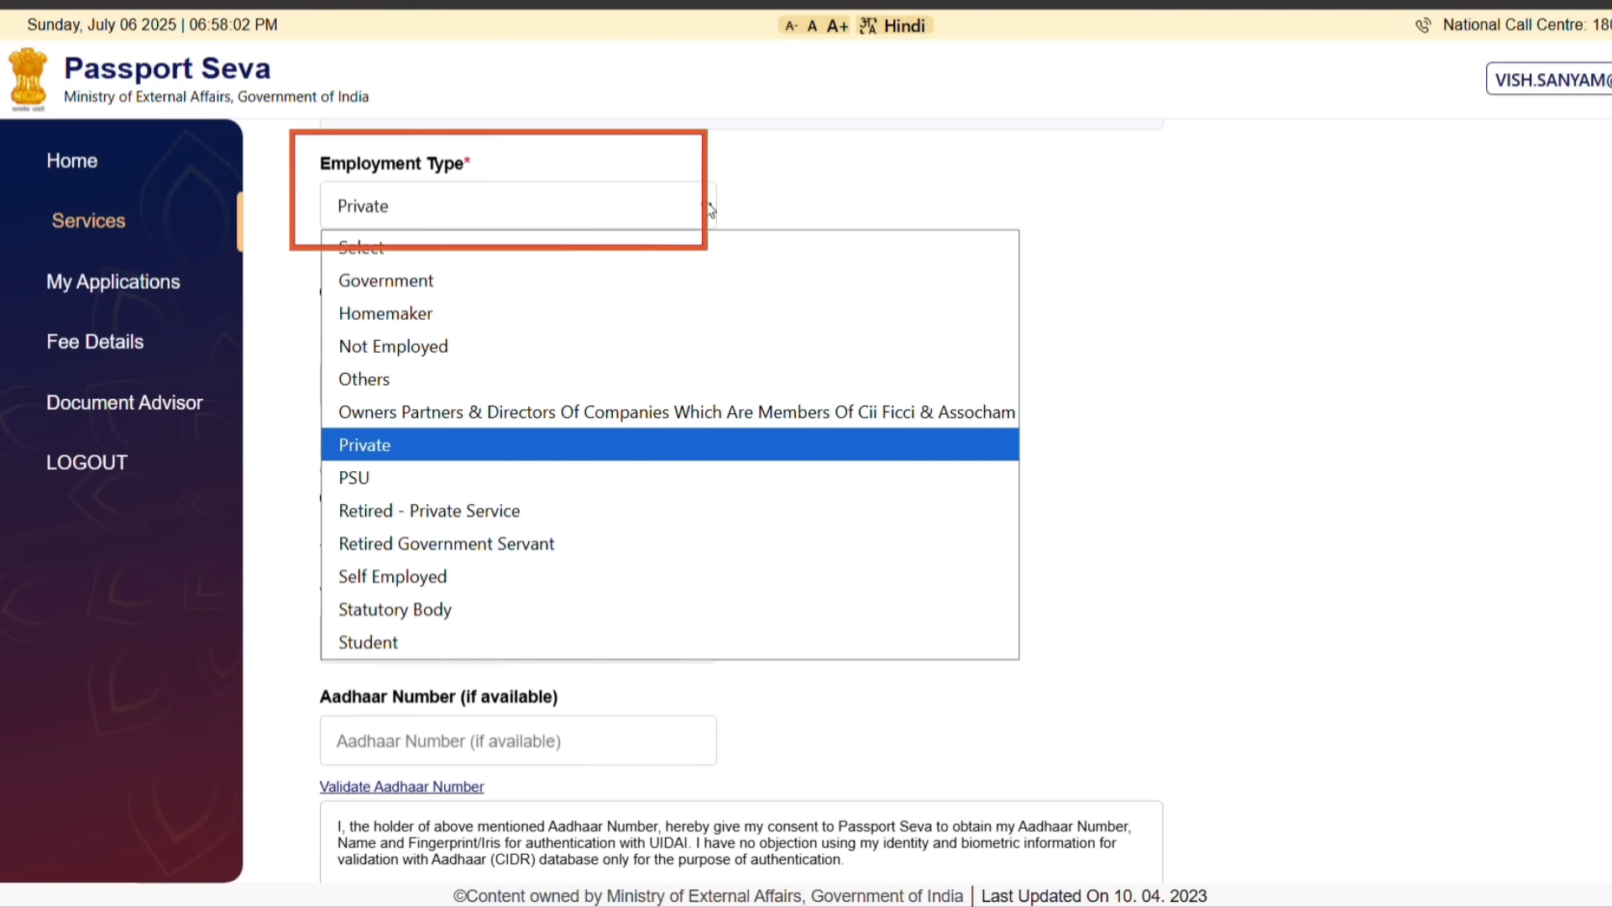
{"action": "left_click", "coordinate": [845, 459]}
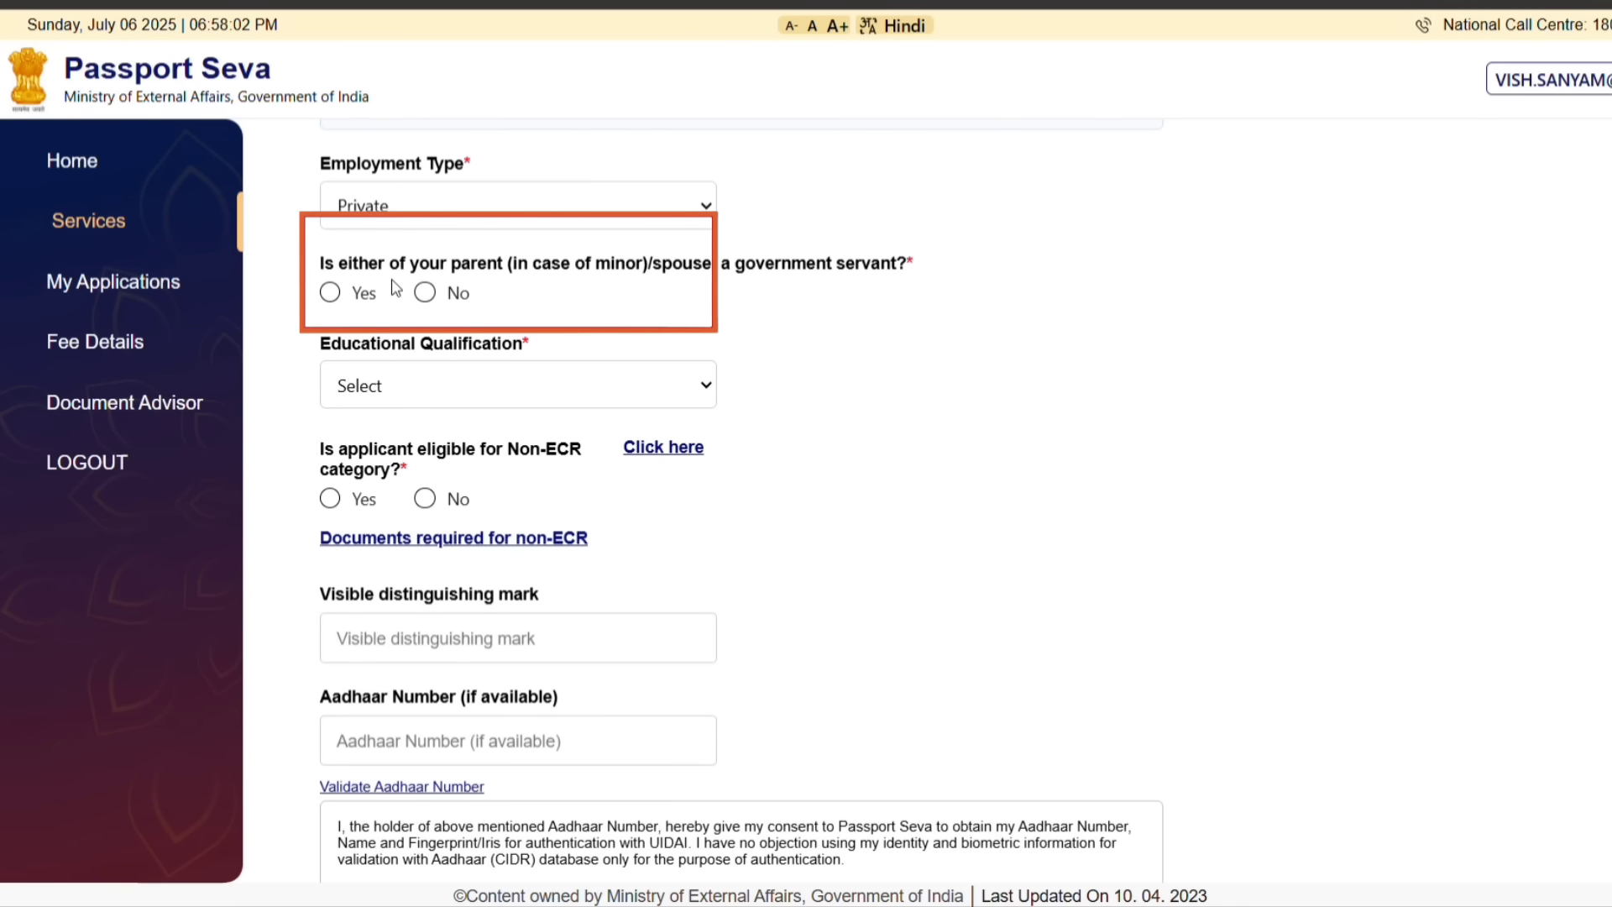
Answer No to the government servant question, and set the qualification to 10th Pass And Above with Non-ECR eligibility Yes
{"action": "left_click", "coordinate": [425, 292]}
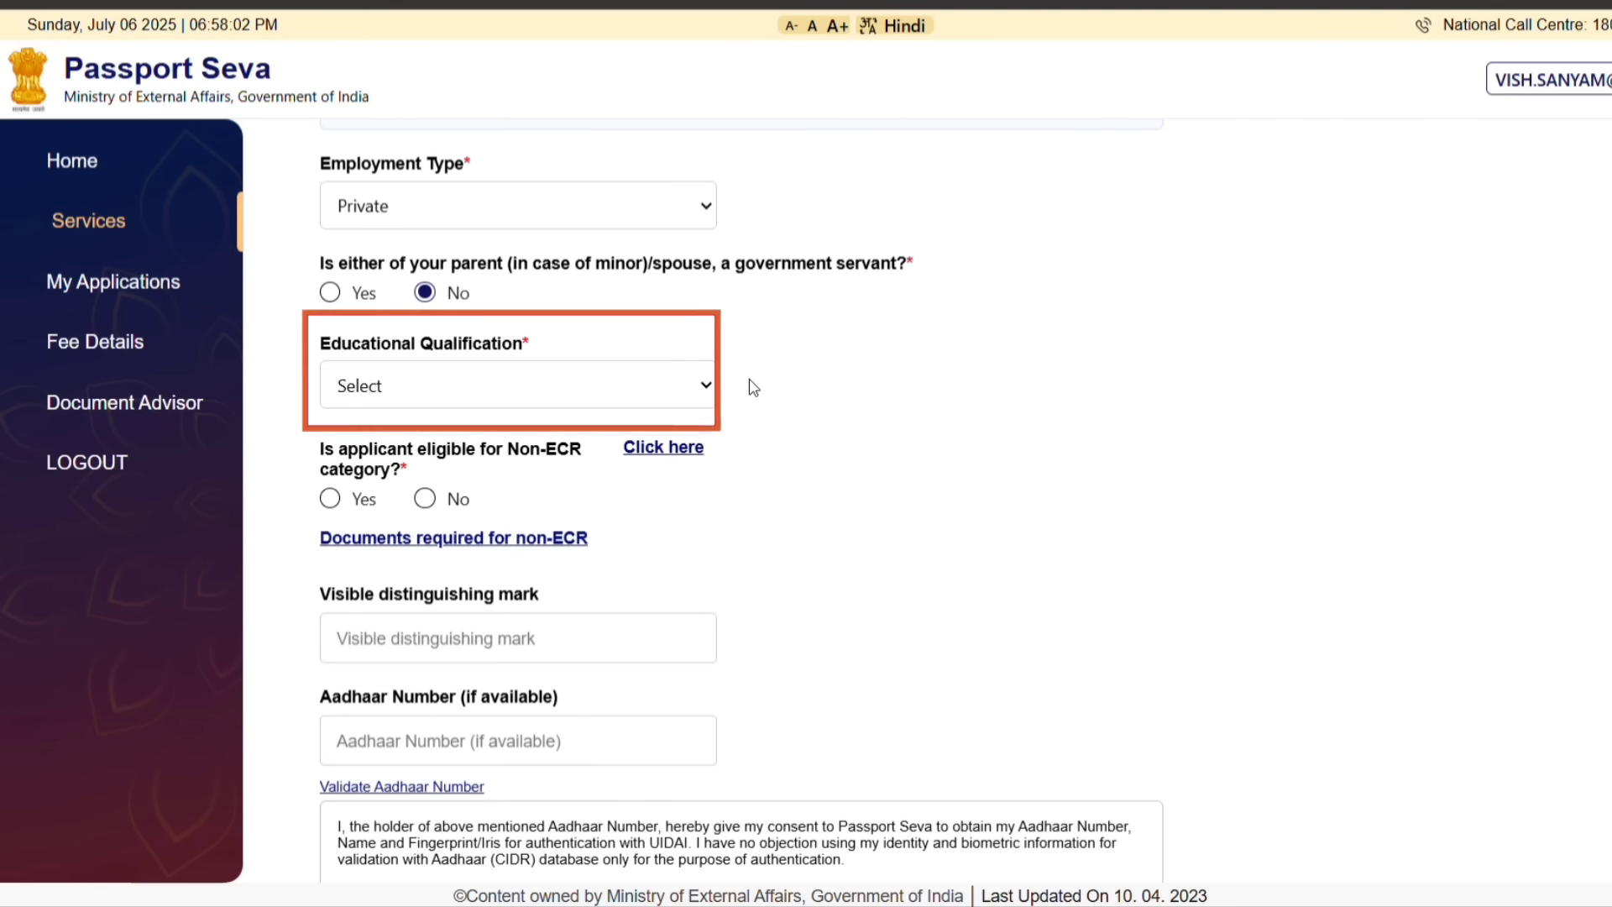
{"action": "left_click", "coordinate": [707, 394]}
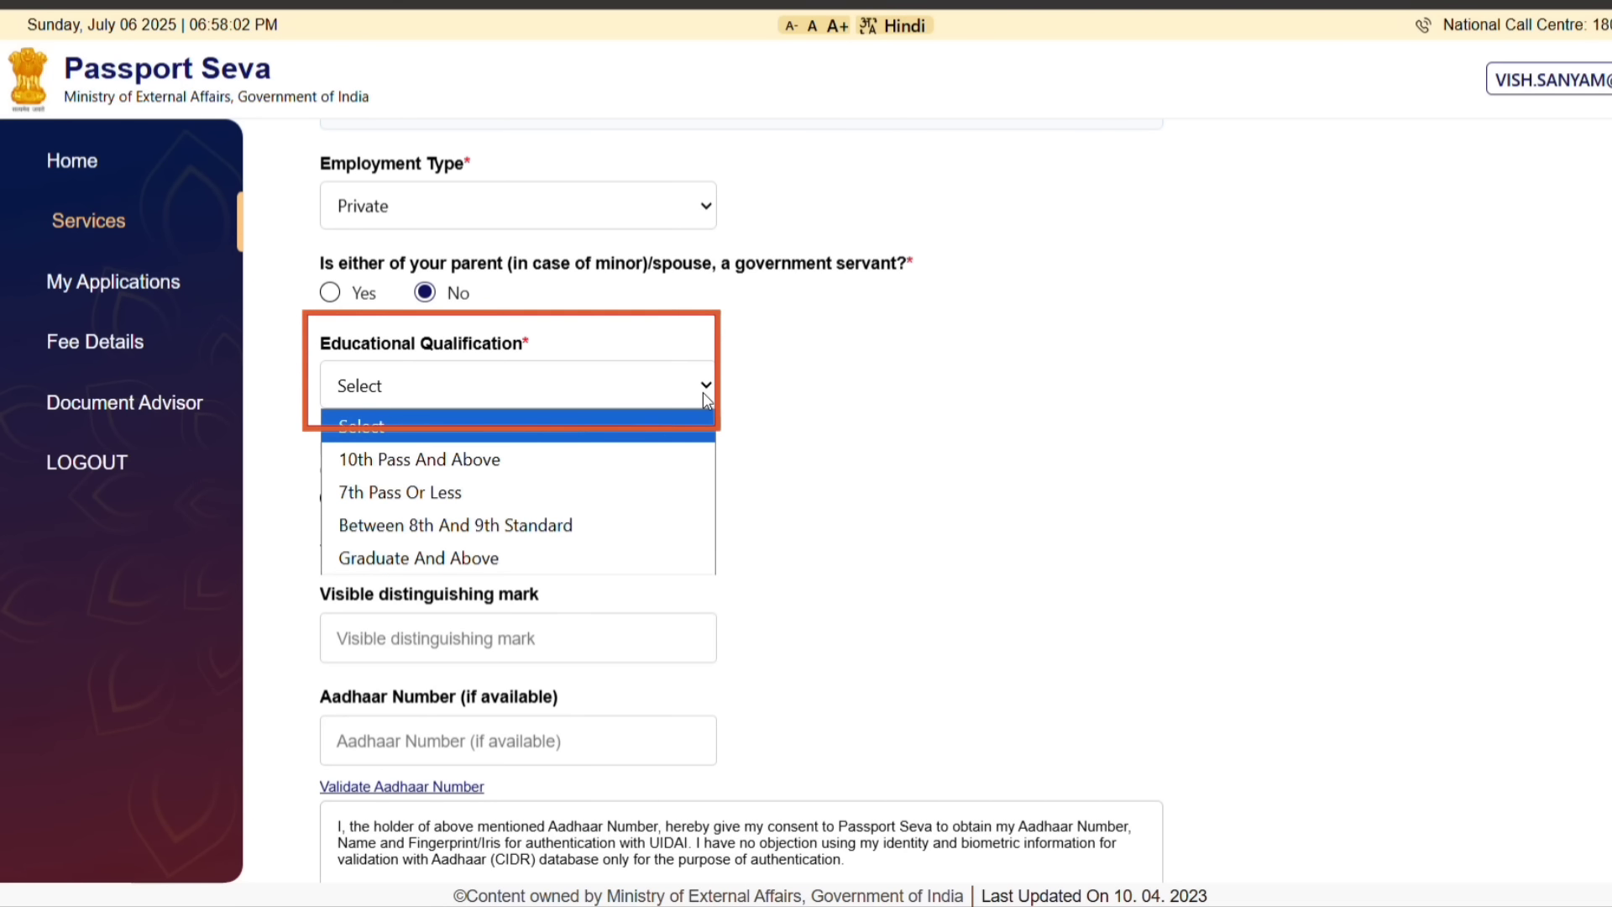
{"action": "left_click", "coordinate": [637, 457]}
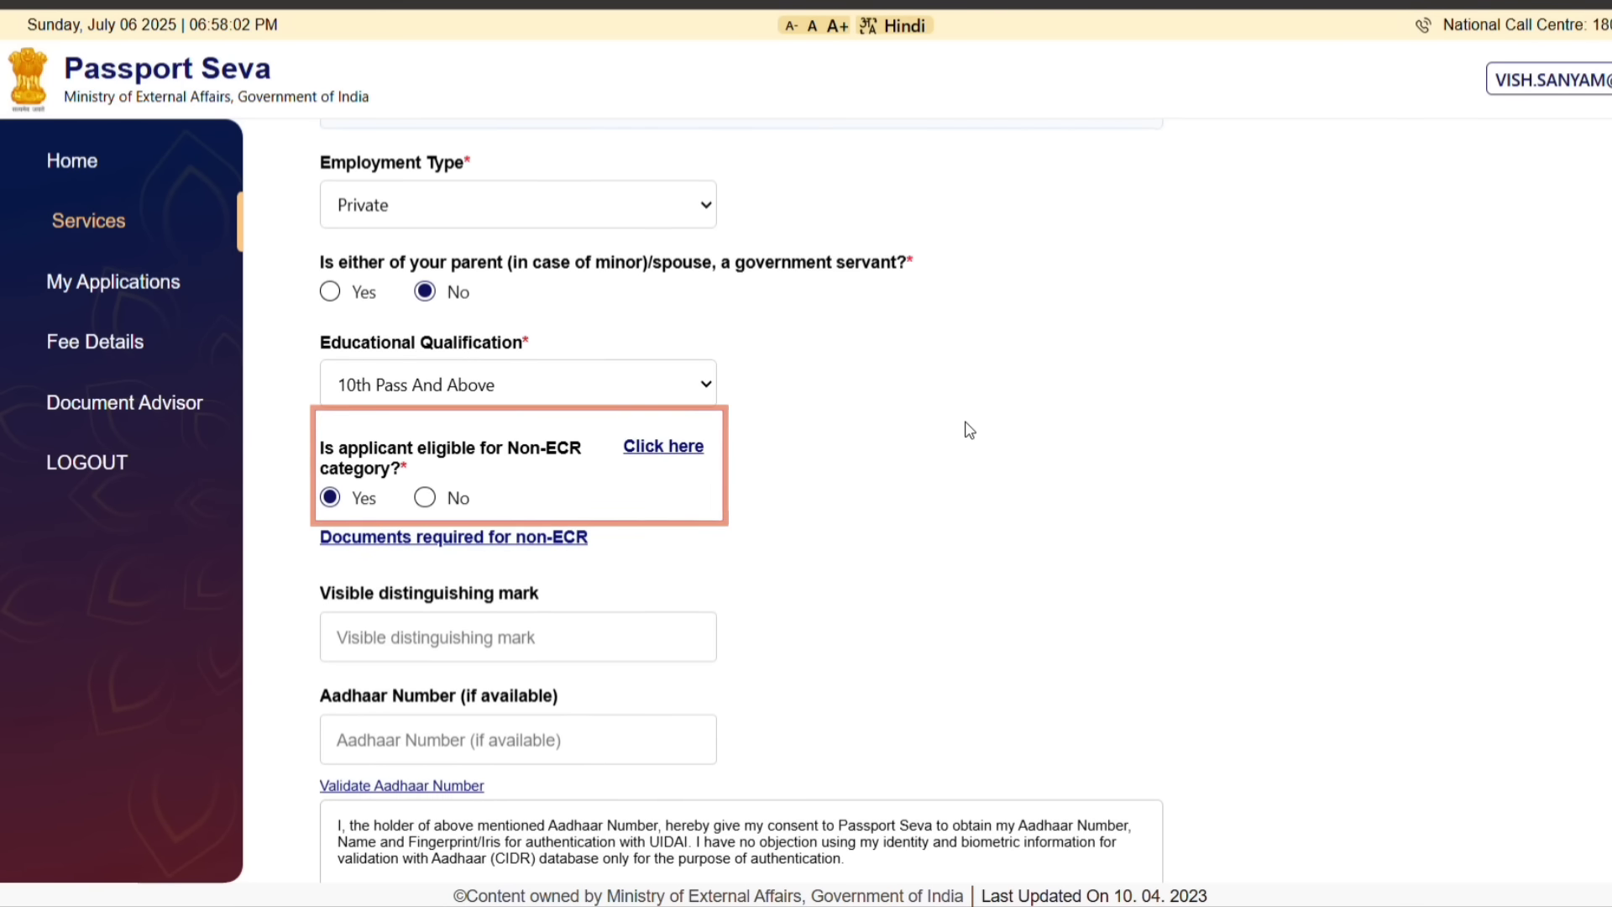
Enter the applicant's Aadhaar number and agree to the Aadhaar authentication consent
{"action": "scroll", "coordinate": [965, 428], "scroll_direction": "down", "scroll_amount": 2}
{"action": "left_click", "coordinate": [491, 544]}
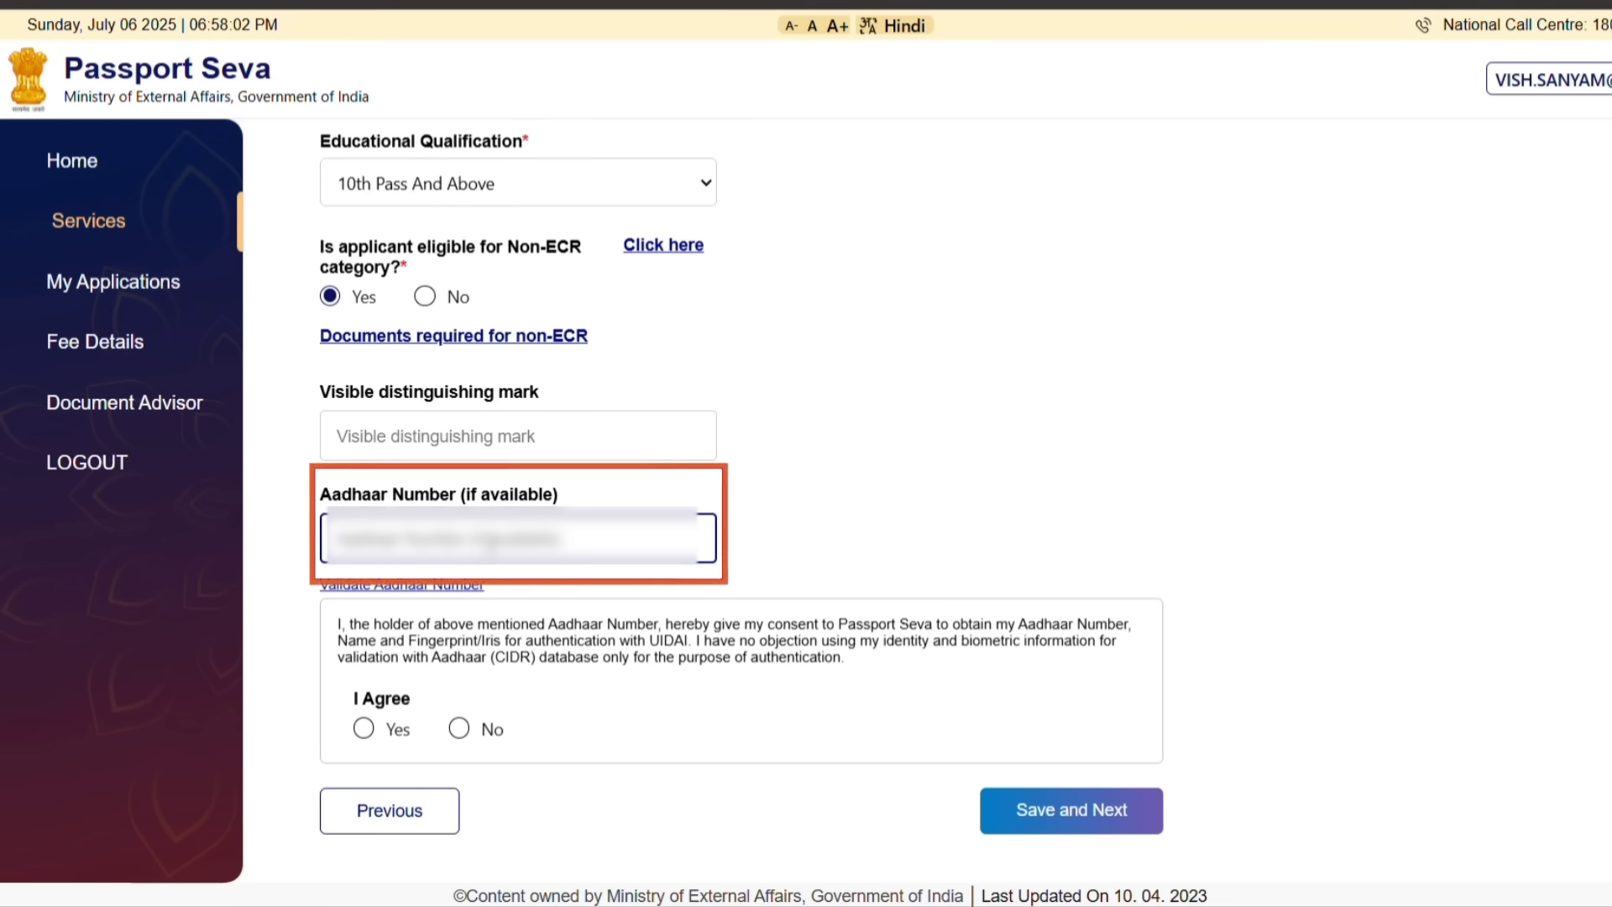
{"action": "type", "text": "XXXX"}
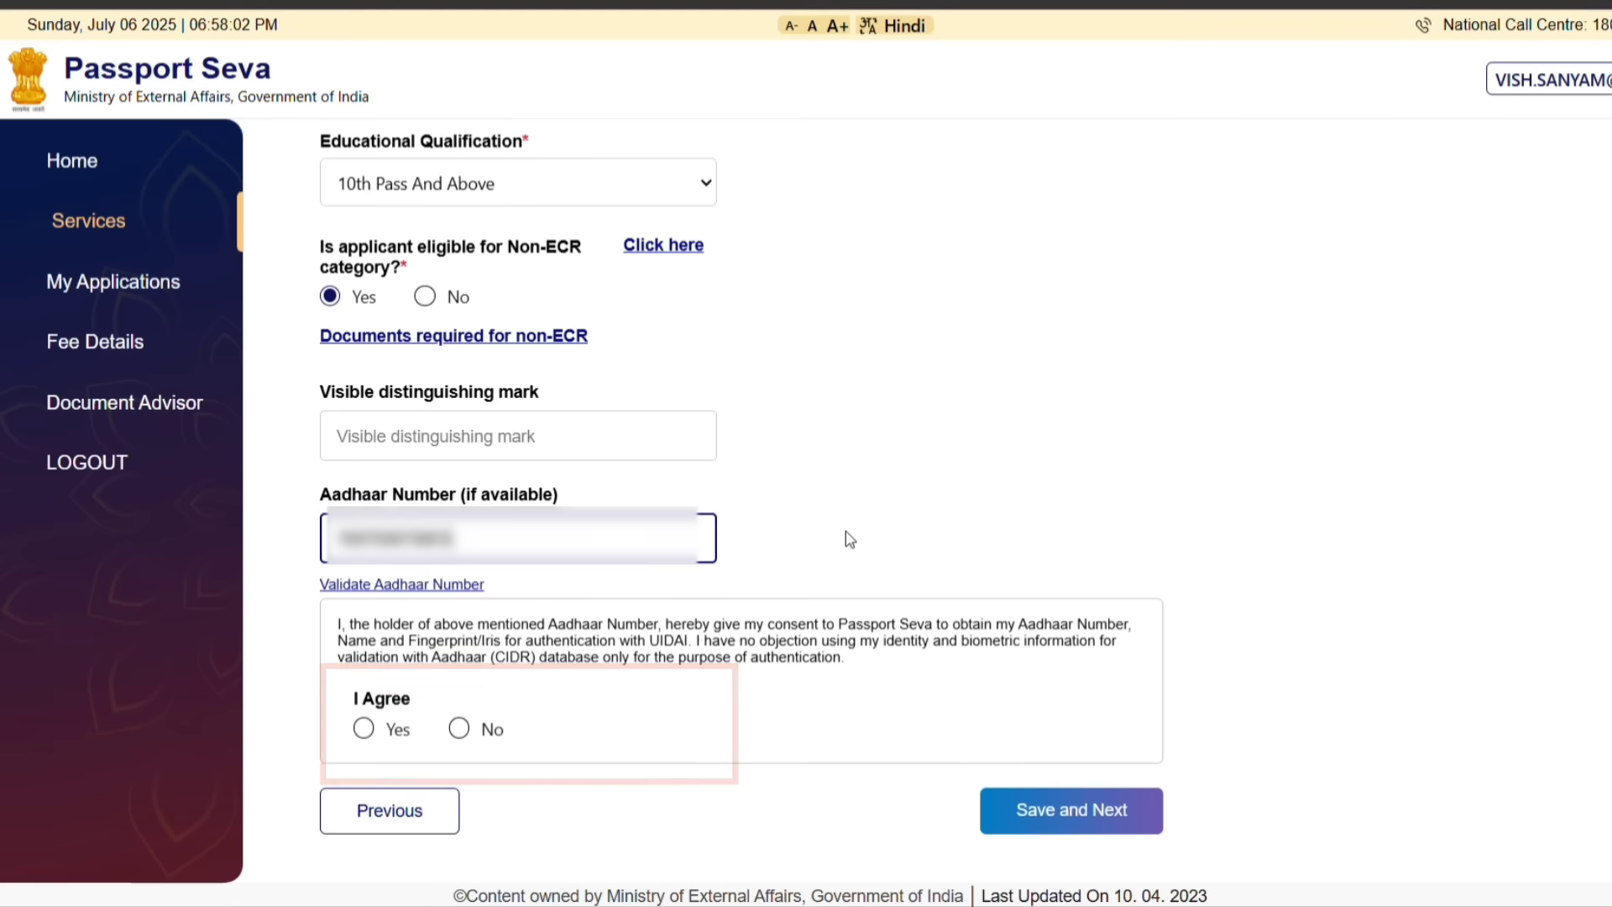
{"action": "left_click", "coordinate": [365, 728]}
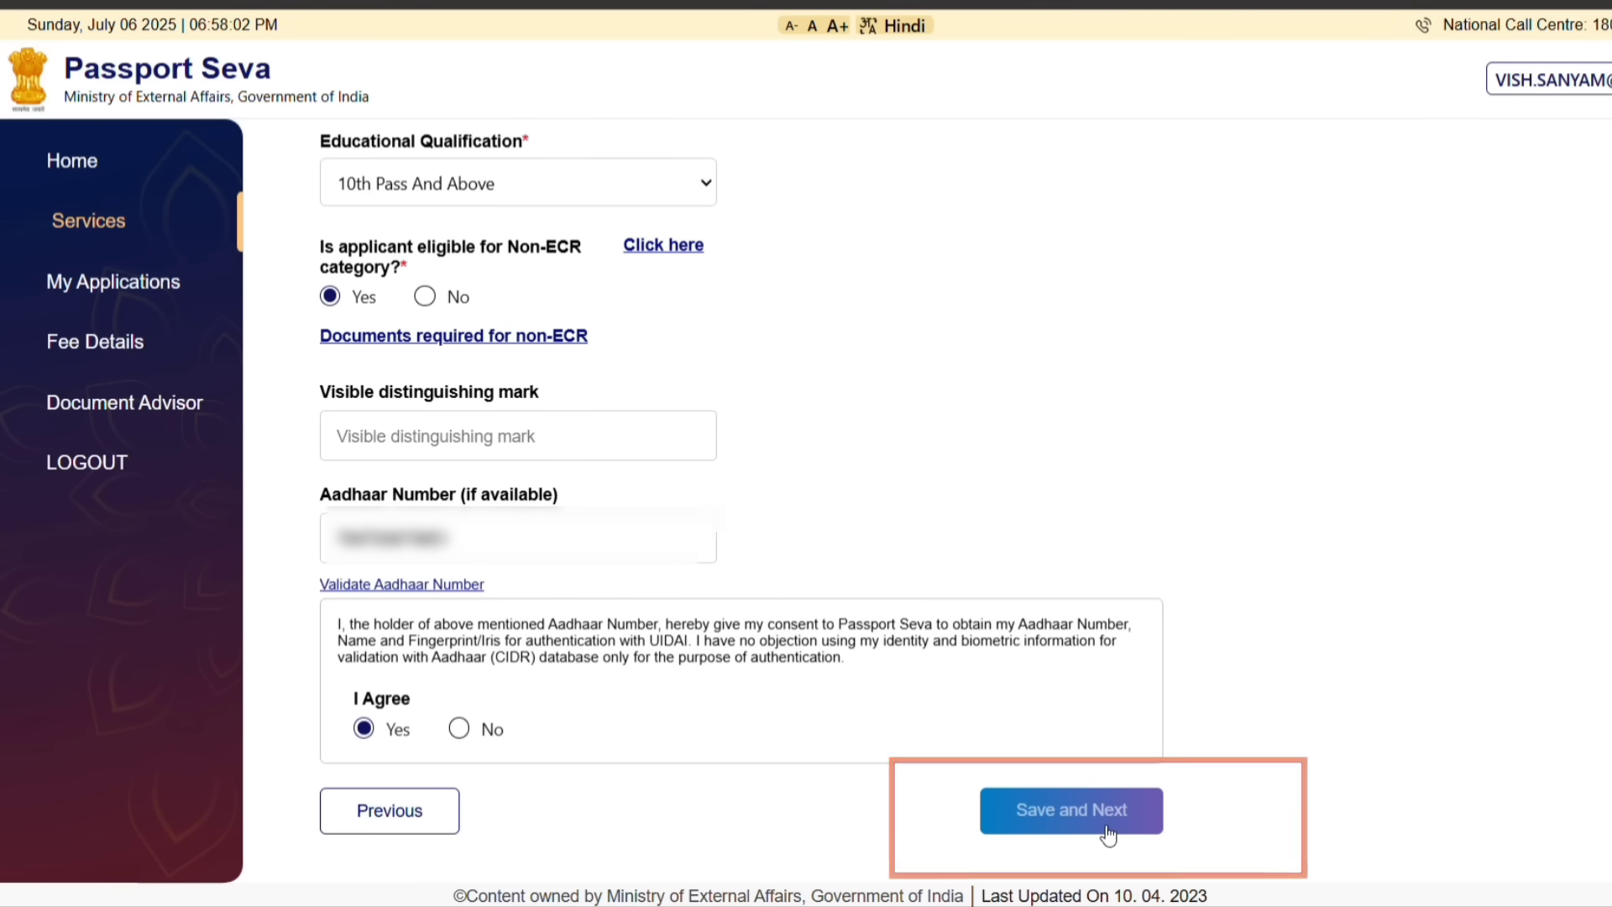
Save the applicant details, then fill in both parents' given names and surnames and save the family details
{"action": "left_click", "coordinate": [1107, 830]}
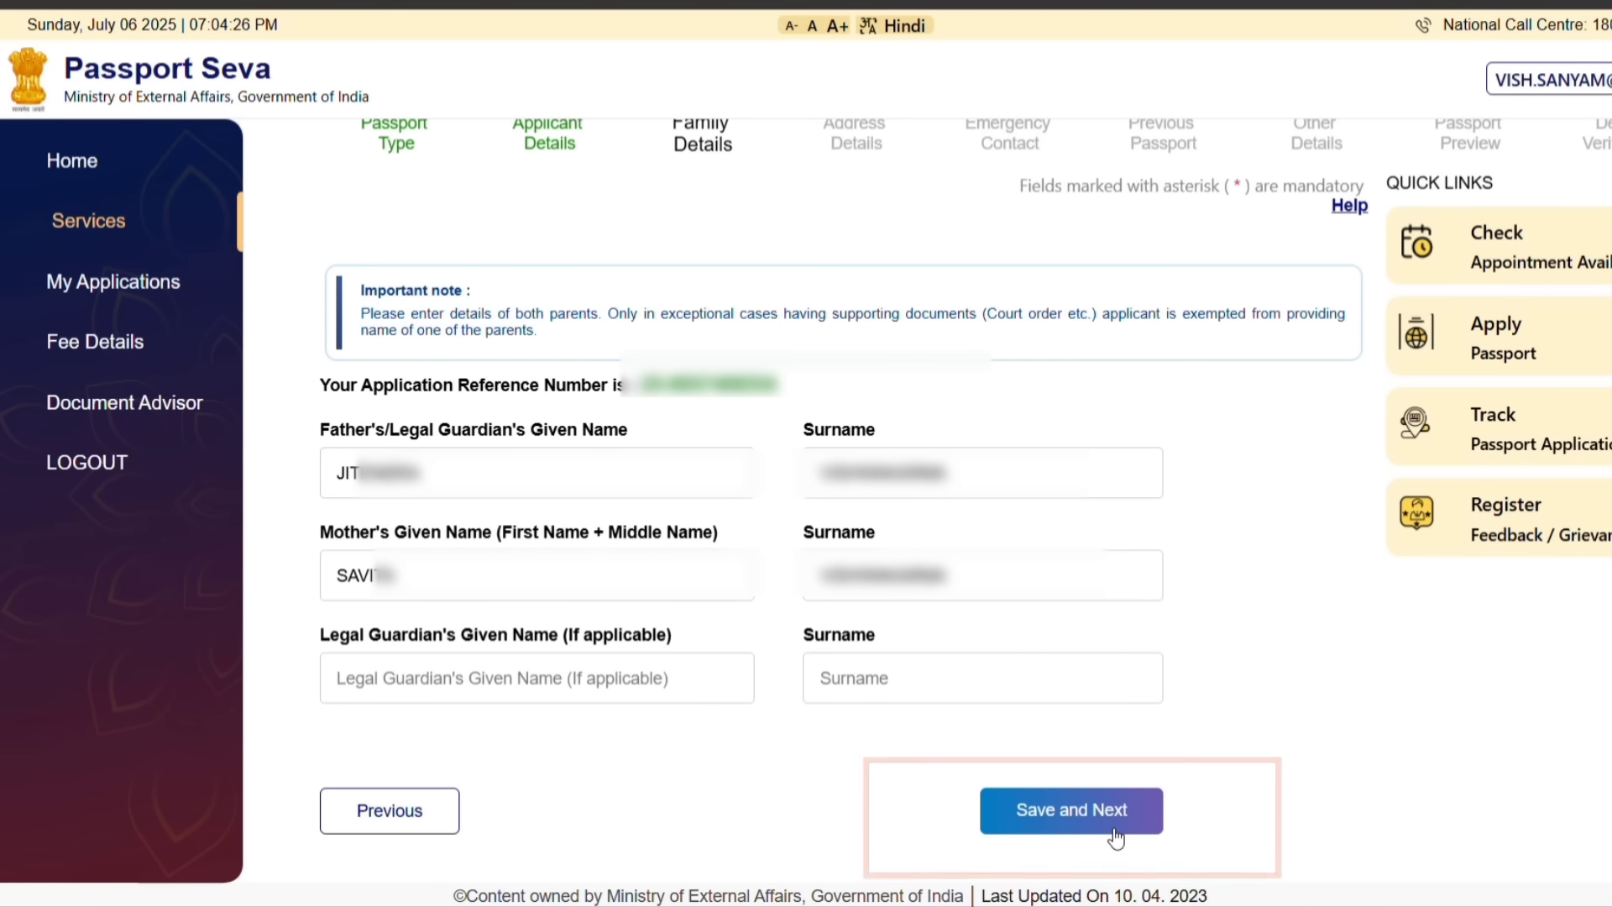
{"action": "left_click", "coordinate": [1115, 831]}
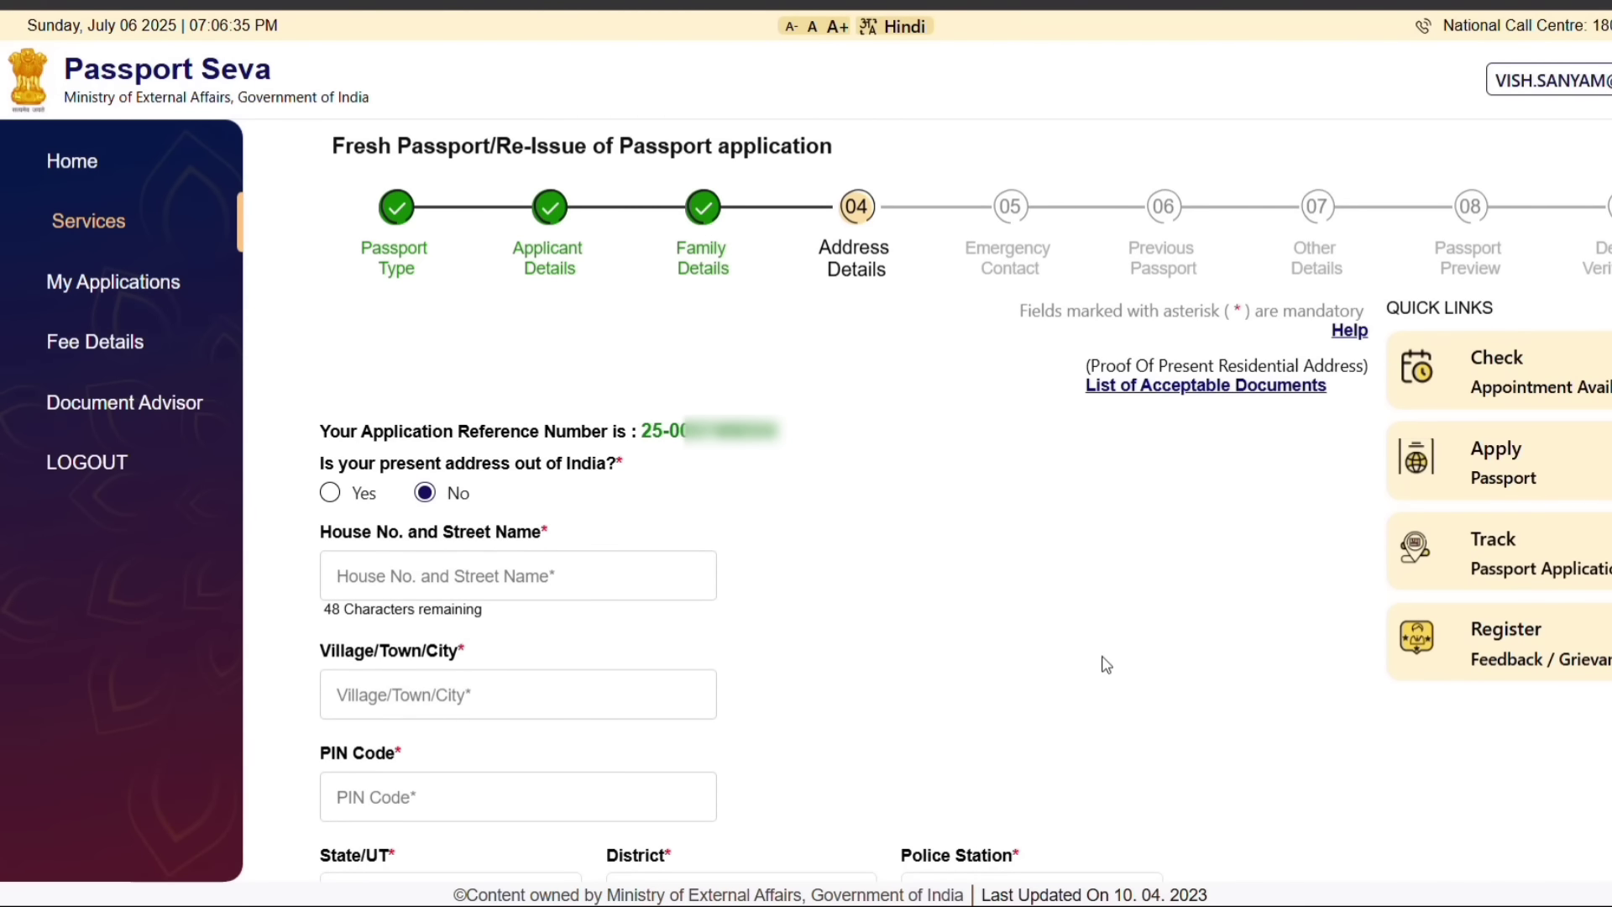
Fill in the applicant's present address in India with the mobile number and e-mail address
{"action": "scroll", "coordinate": [1107, 664], "scroll_direction": "down", "scroll_amount": 4}
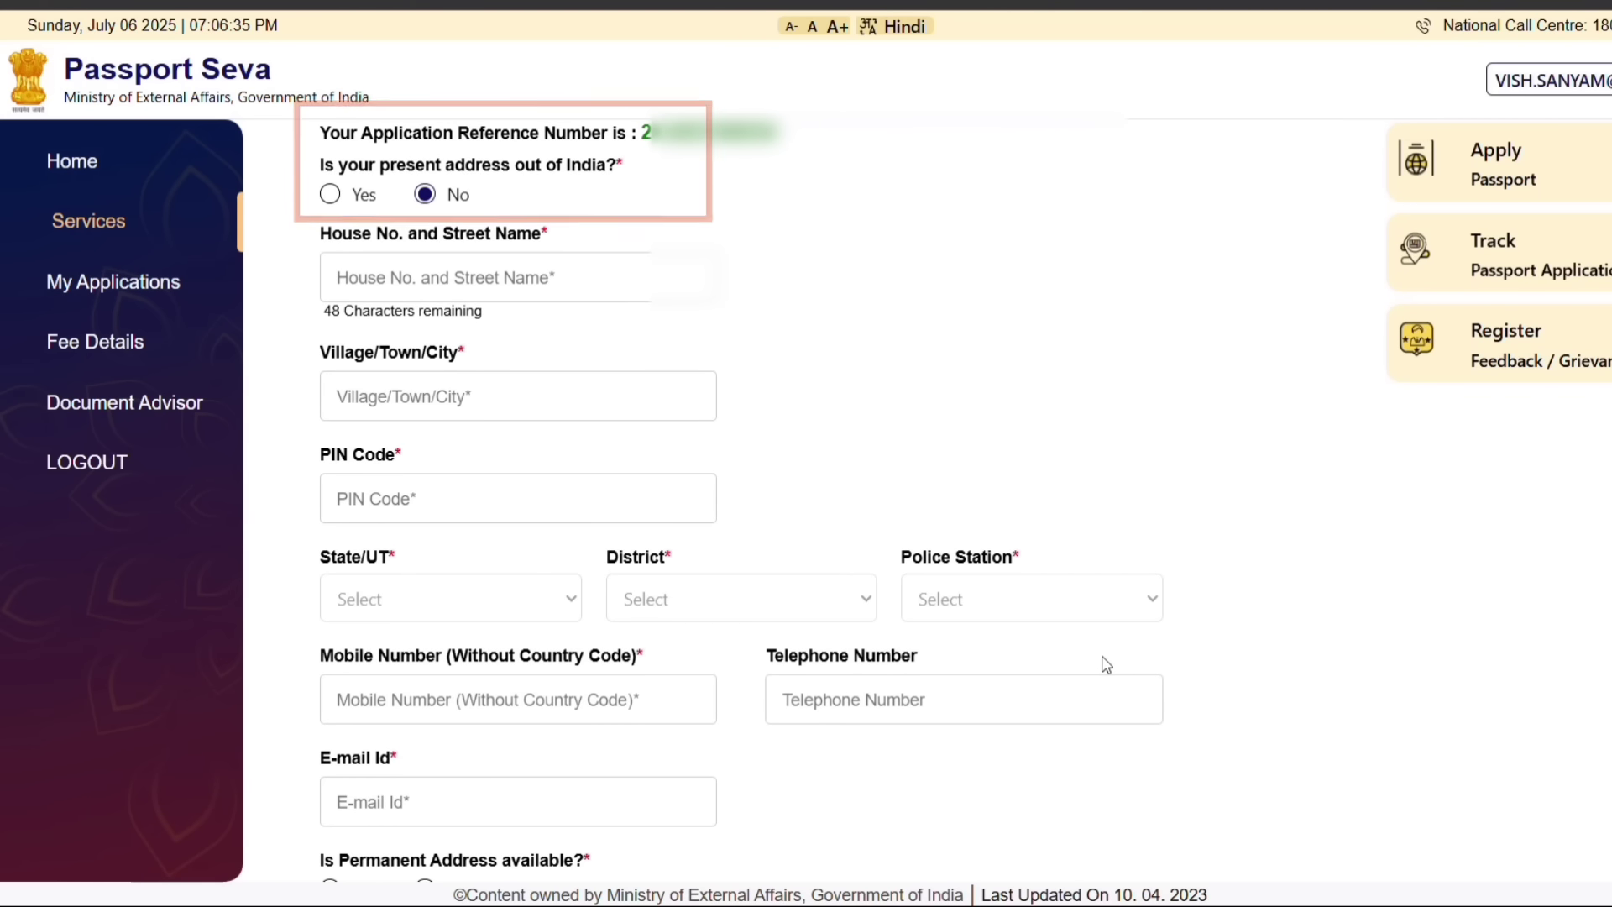
{"action": "scroll", "coordinate": [1107, 664], "scroll_direction": "down", "scroll_amount": 1}
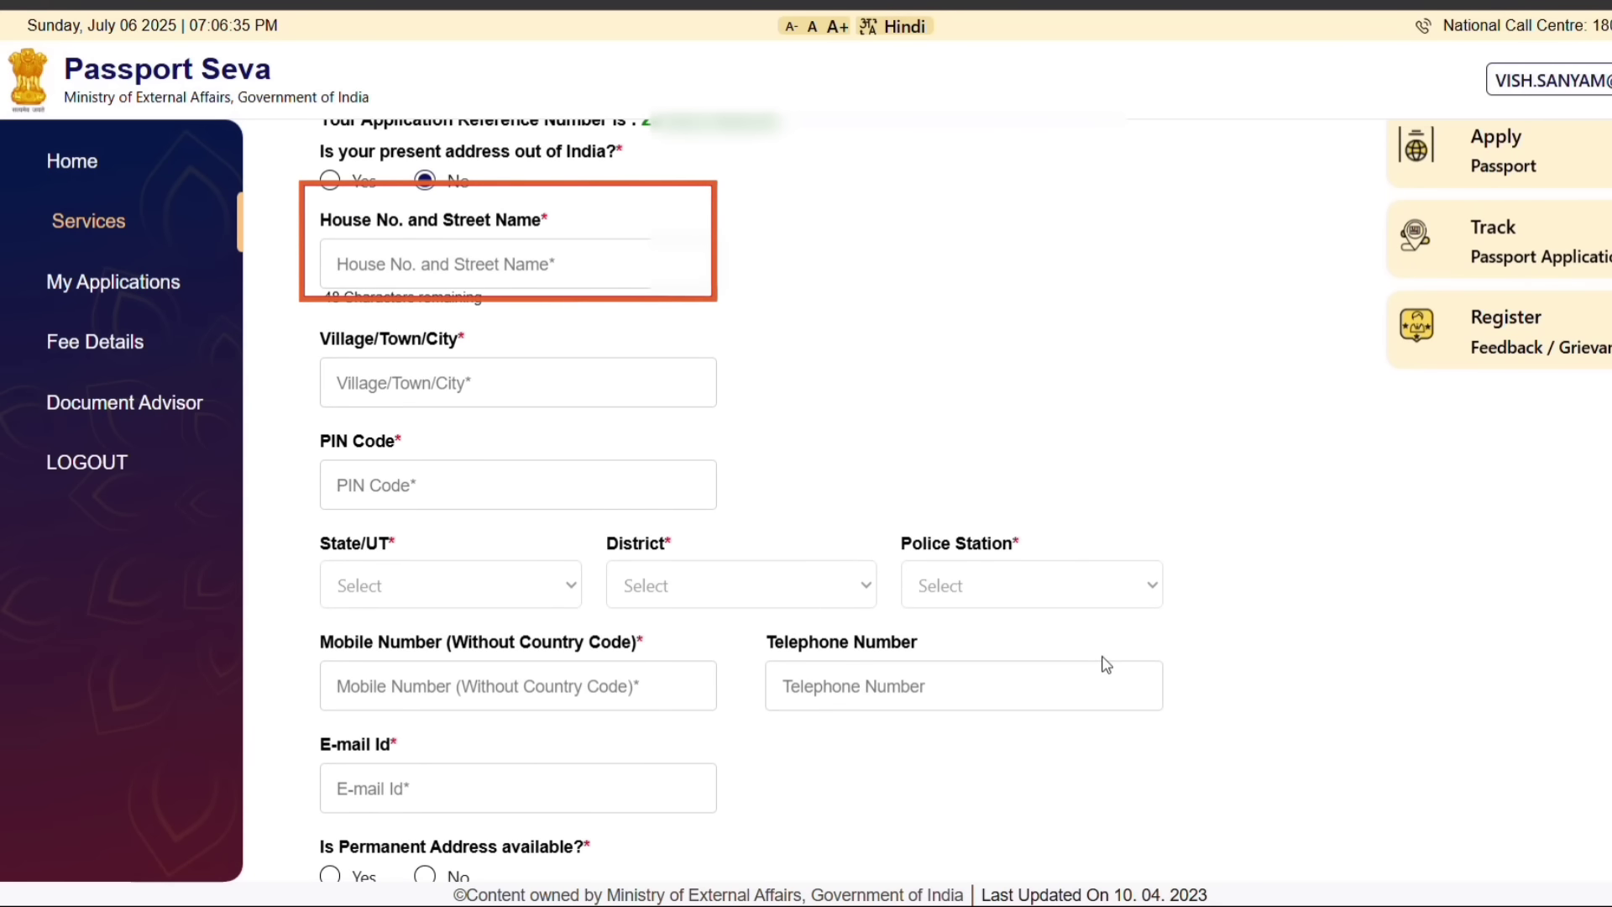
{"action": "scroll", "coordinate": [1106, 664], "scroll_direction": "down", "scroll_amount": 1}
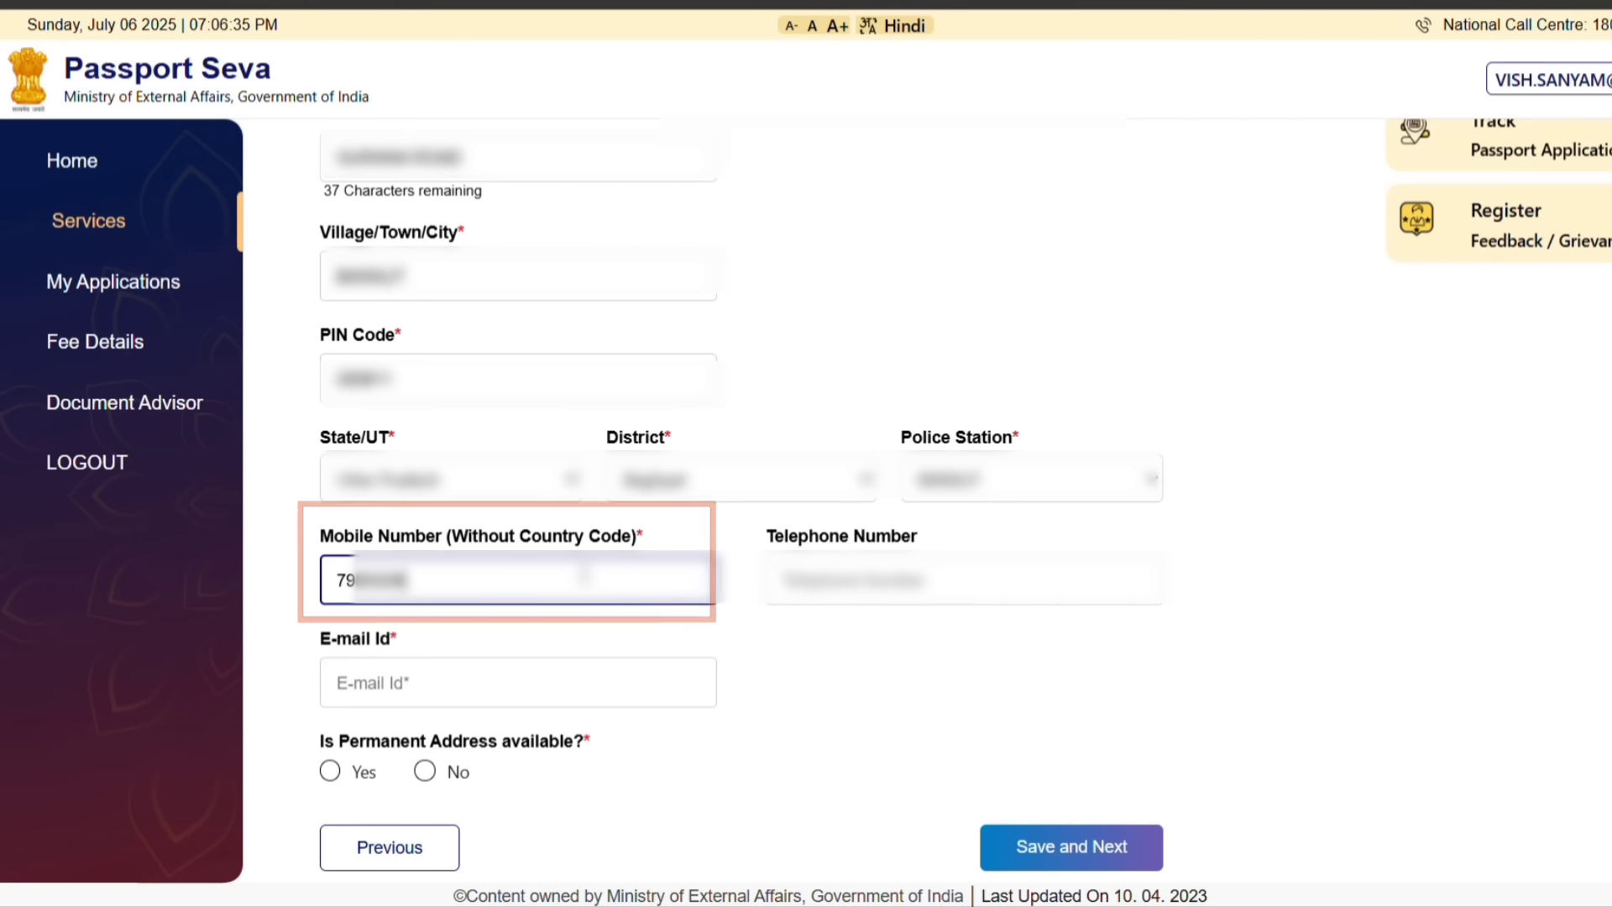
{"action": "type", "text": "???"}
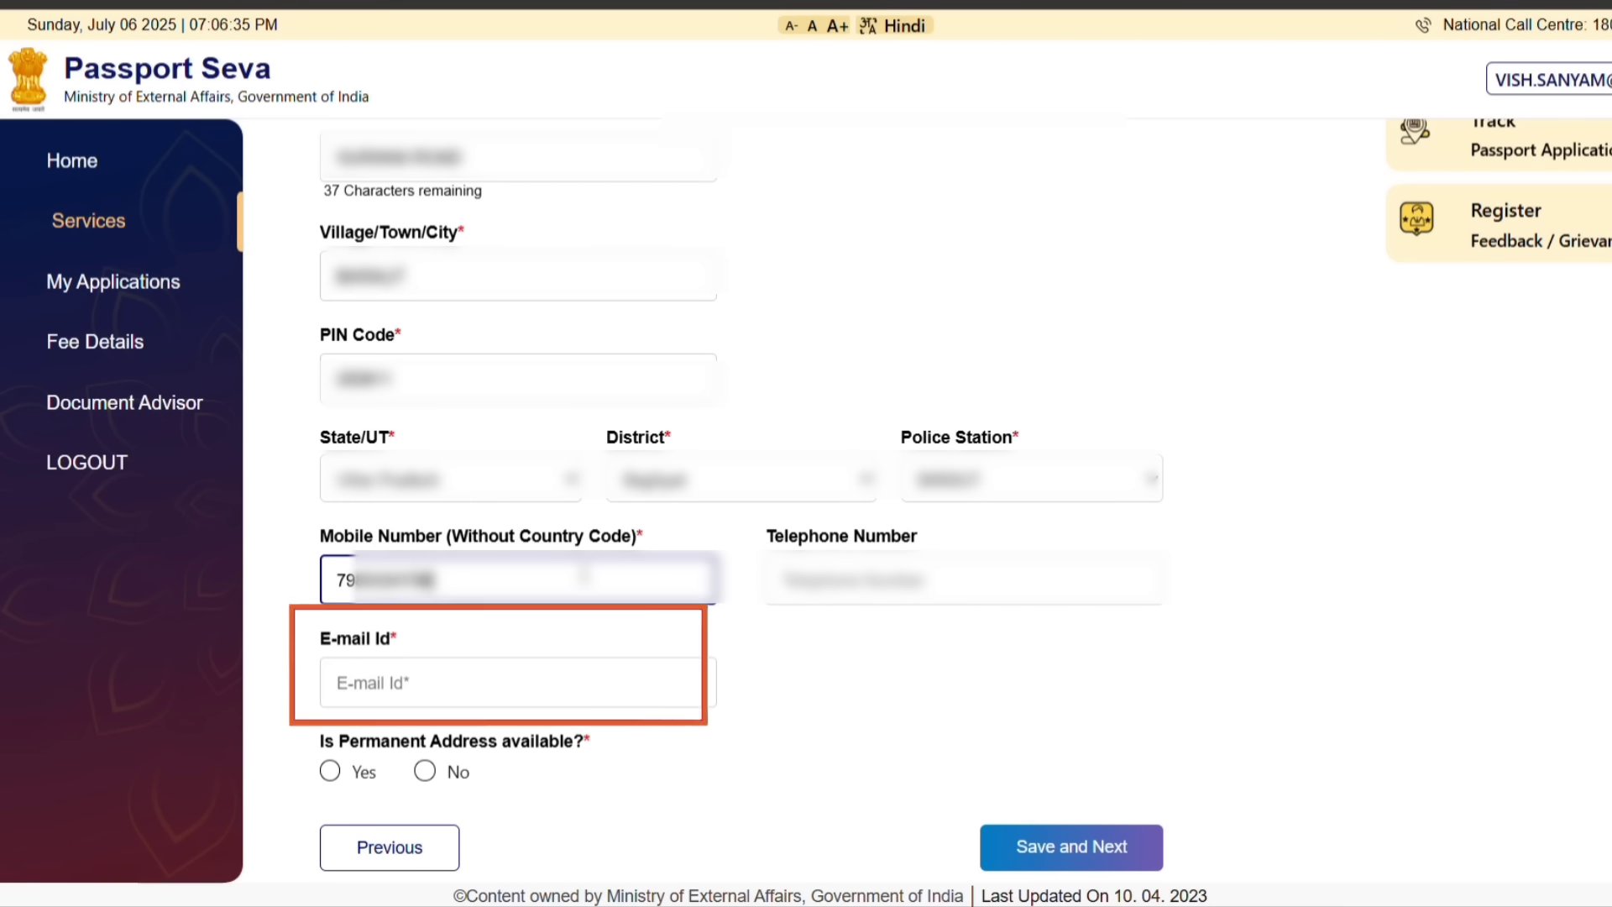
{"action": "left_click", "coordinate": [630, 703]}
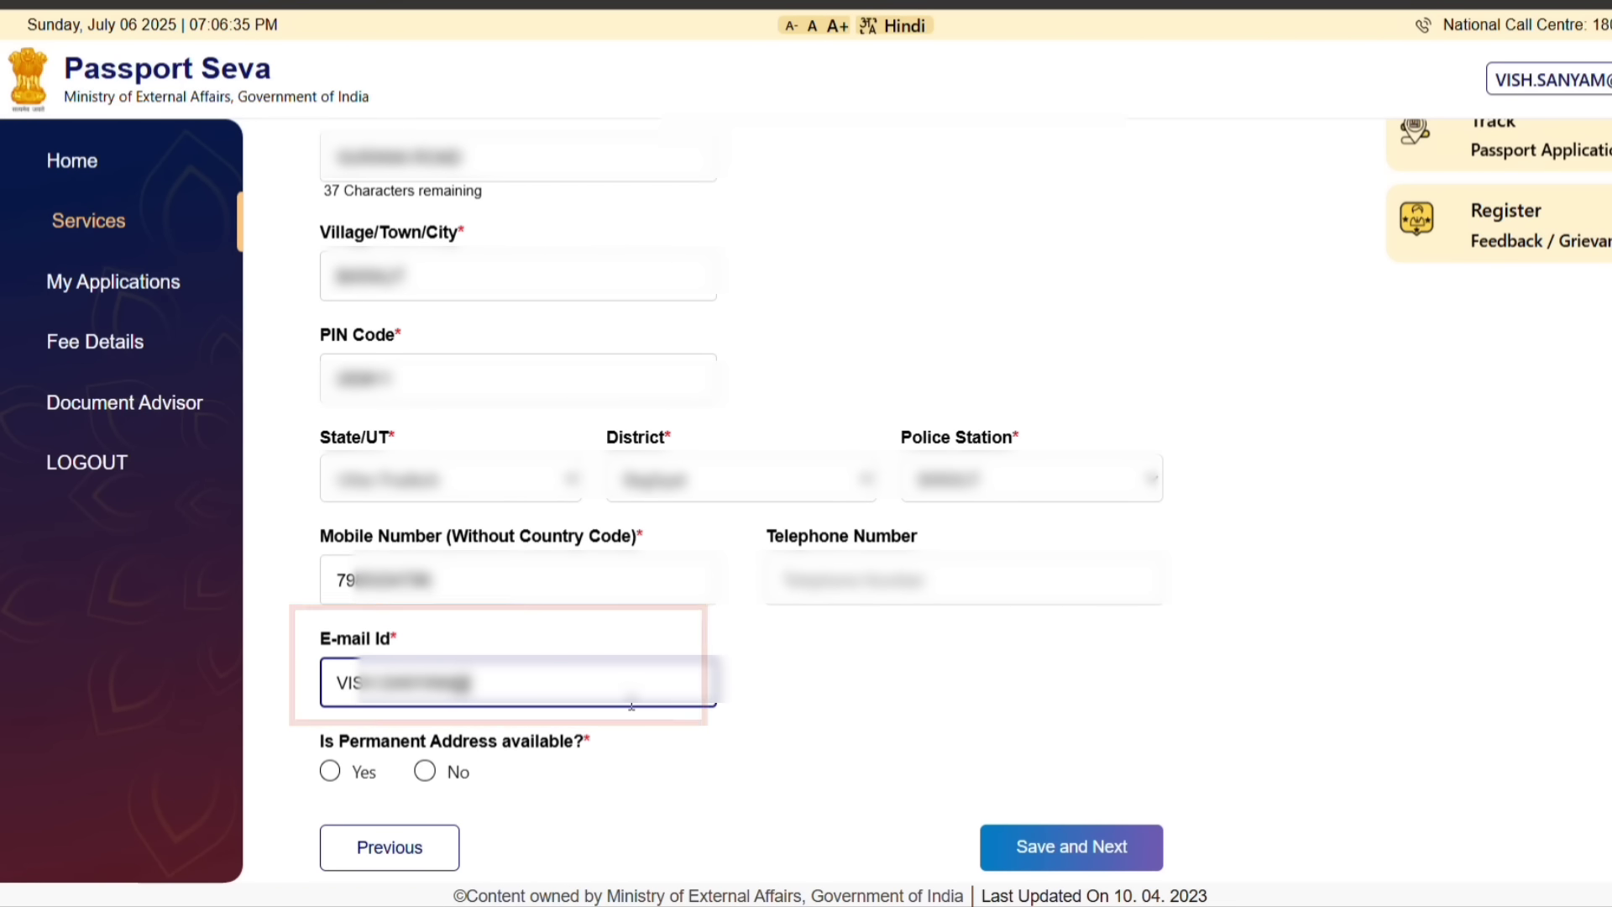
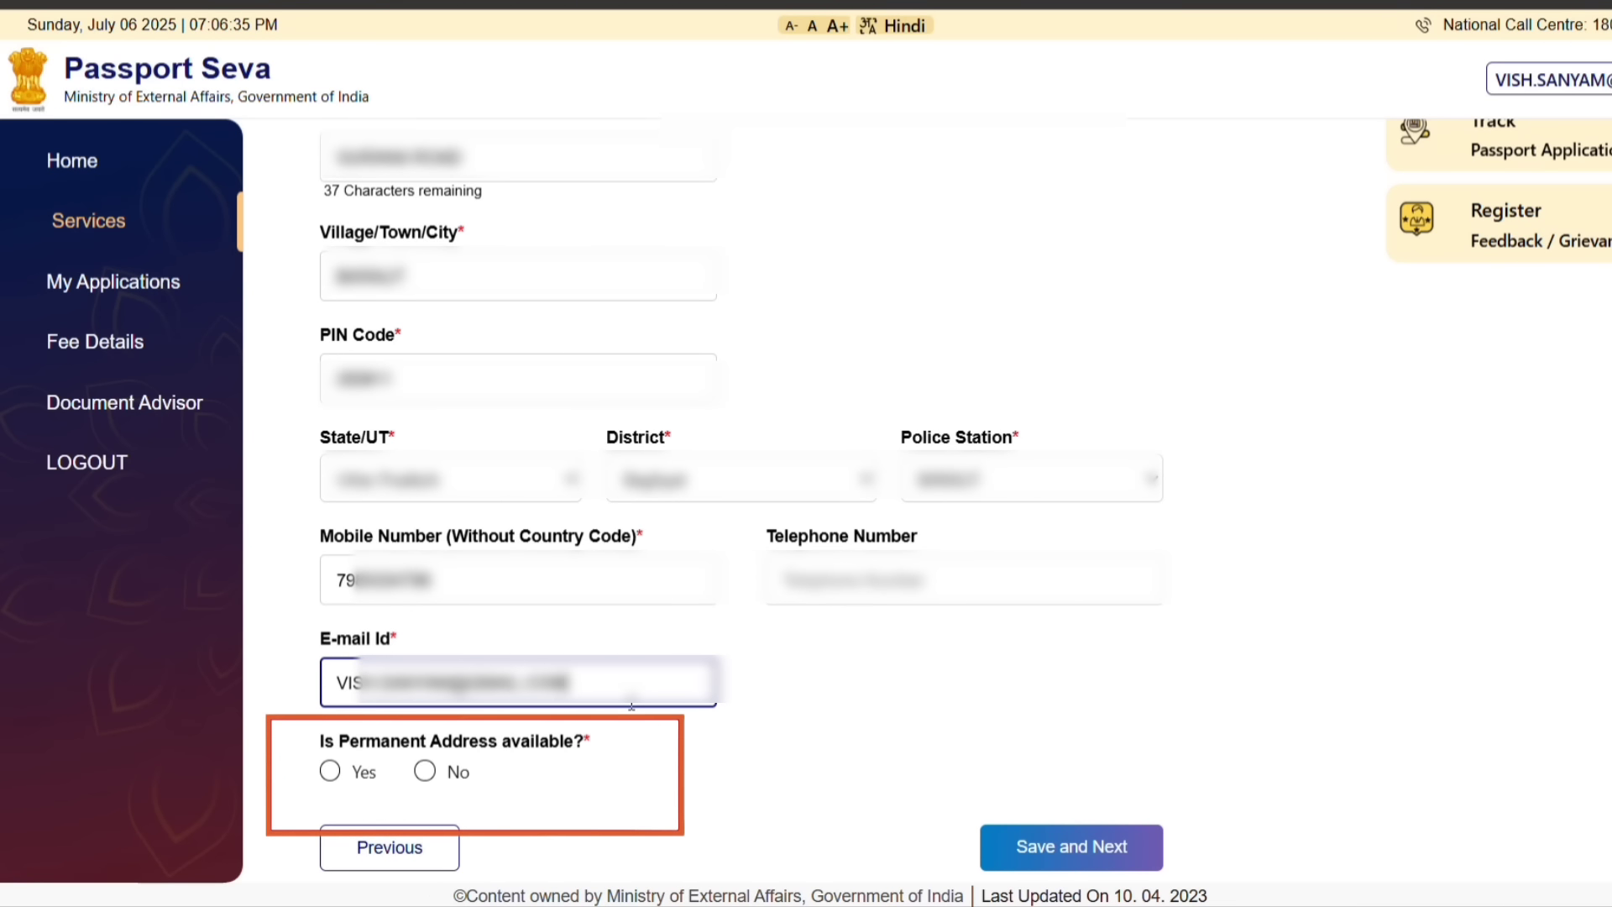
Answer Yes to having a permanent address and to it matching the present address, and save the address details
{"action": "left_click", "coordinate": [330, 771]}
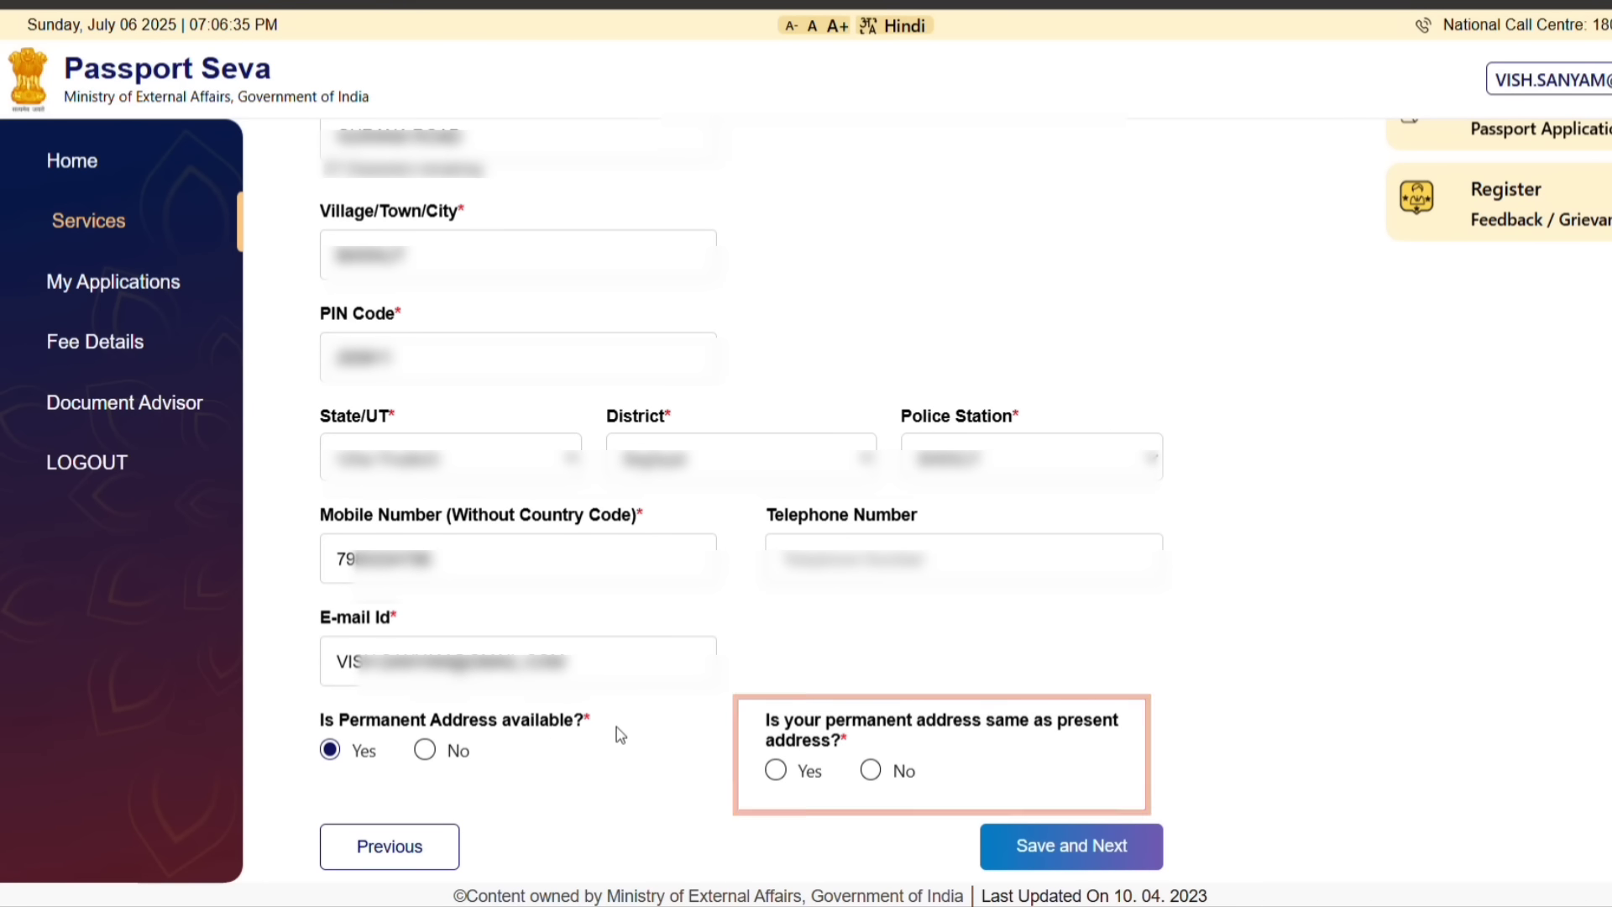
{"action": "left_click", "coordinate": [780, 776]}
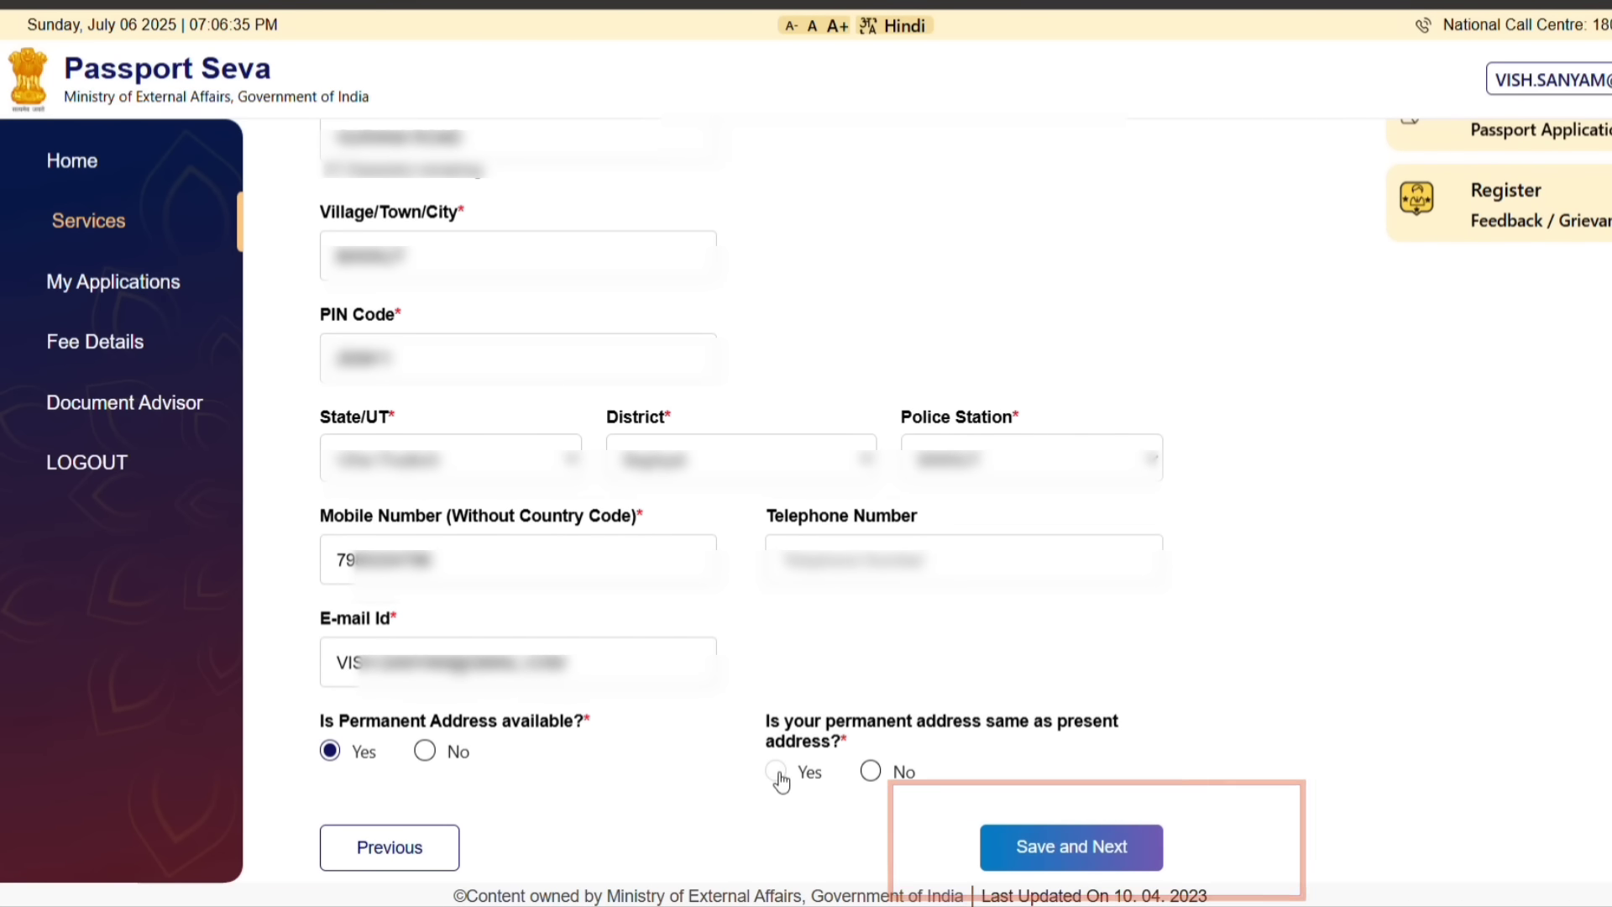
{"action": "left_click", "coordinate": [1082, 847]}
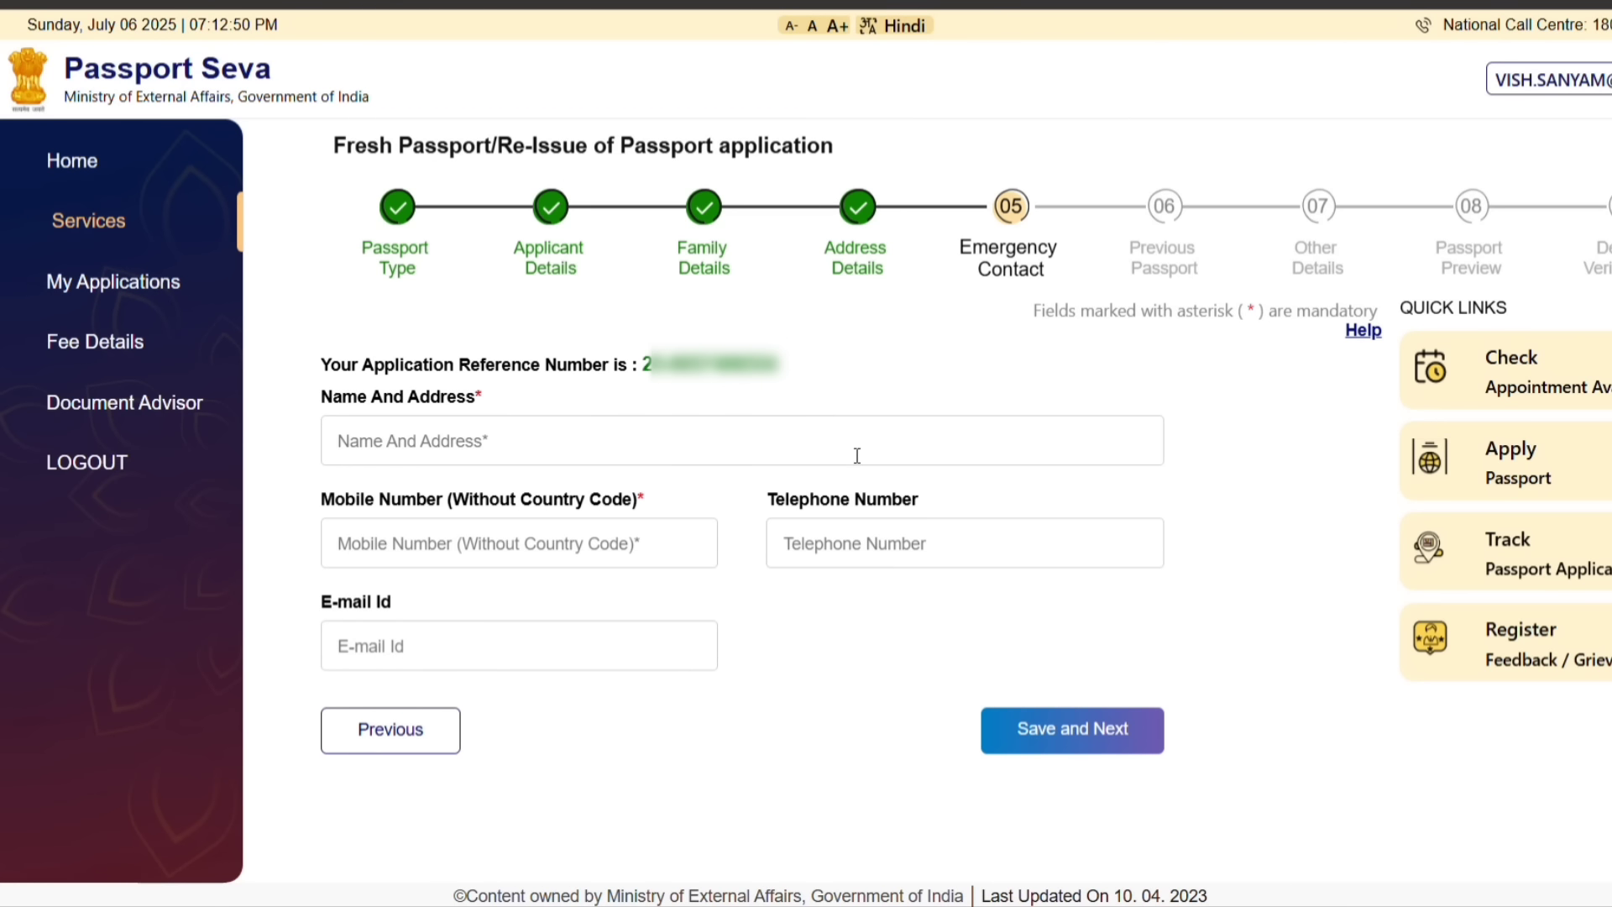
Fill in the emergency contact's name, address and mobile number, leaving telephone and e-mail empty, and save the section
{"action": "left_click", "coordinate": [856, 456]}
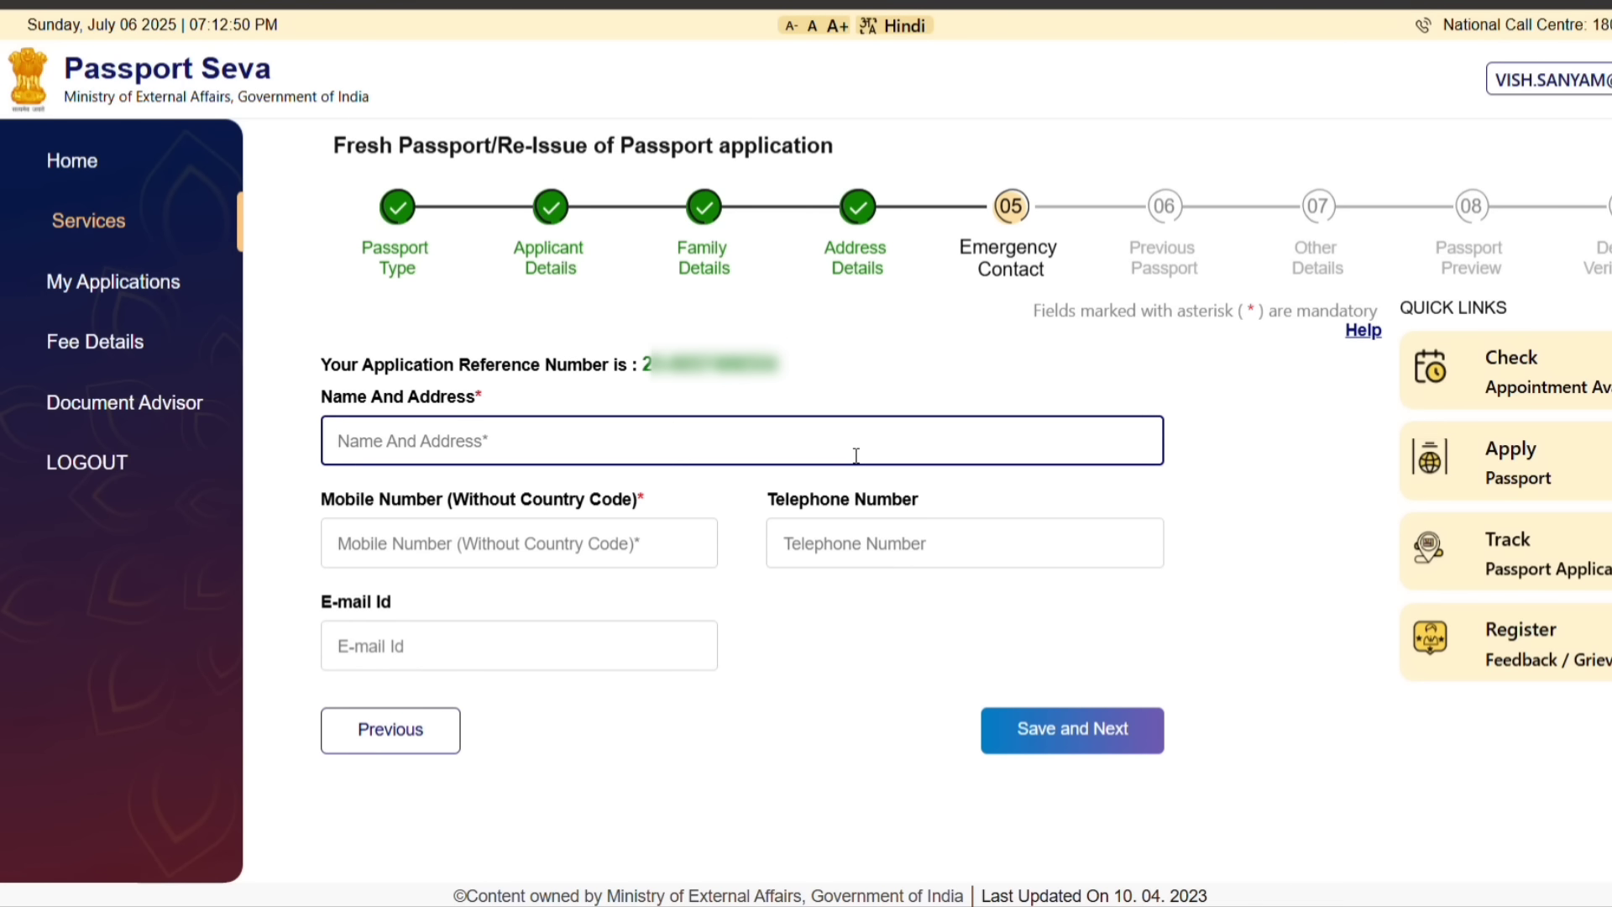
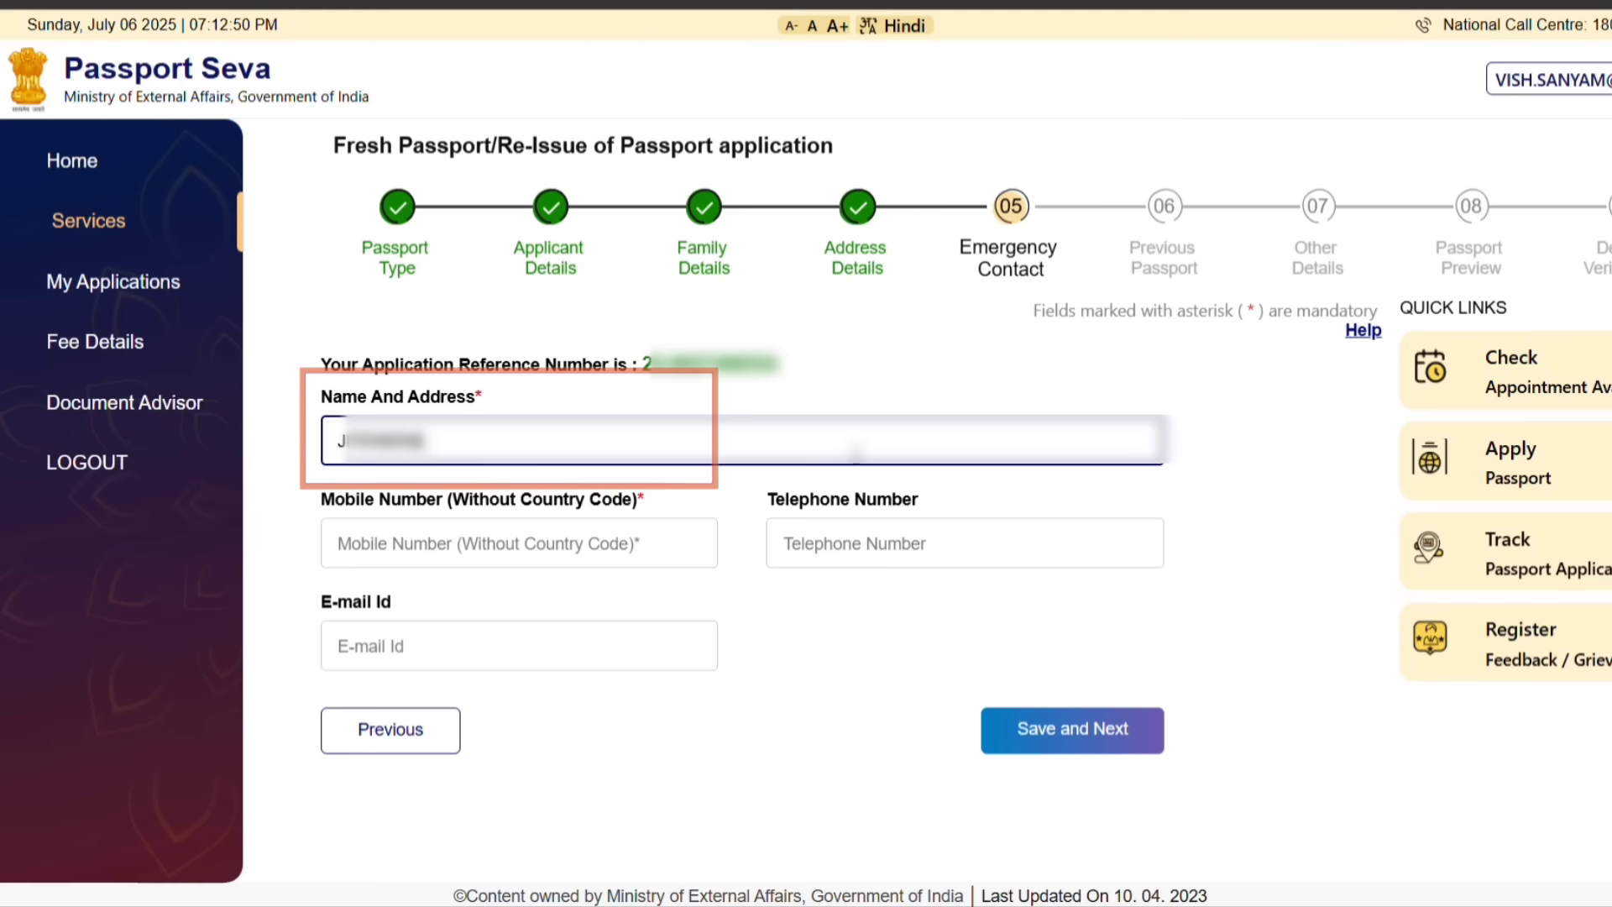
{"action": "type", "text": "MA"}
{"action": "key", "text": "BackSpace"}
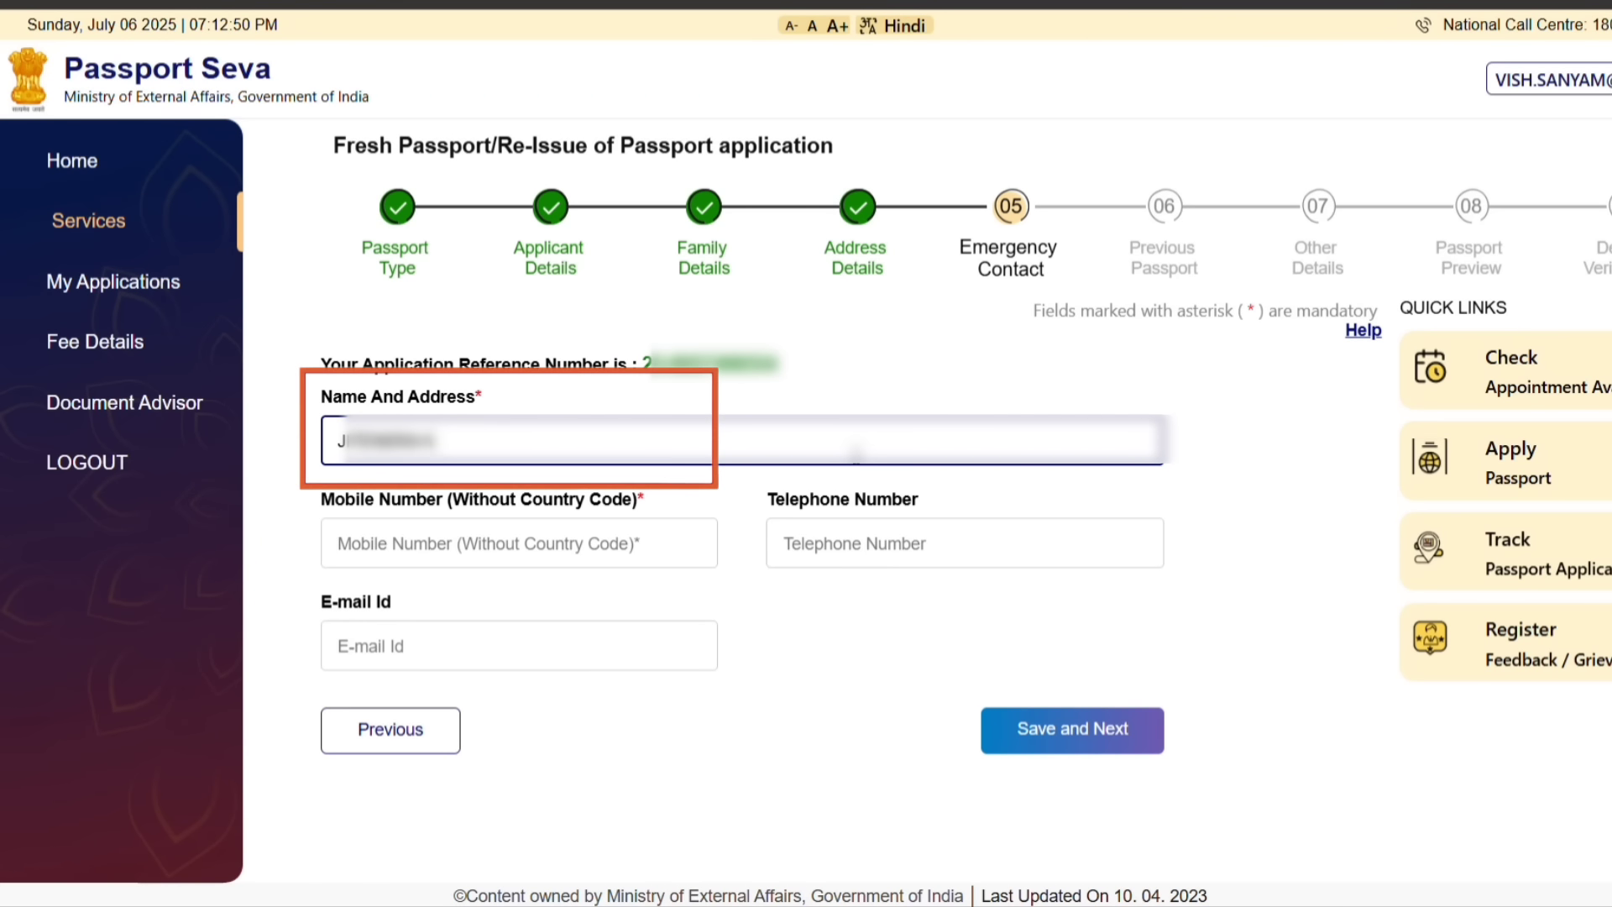
{"action": "type", "text": "ISHWAKAR"}
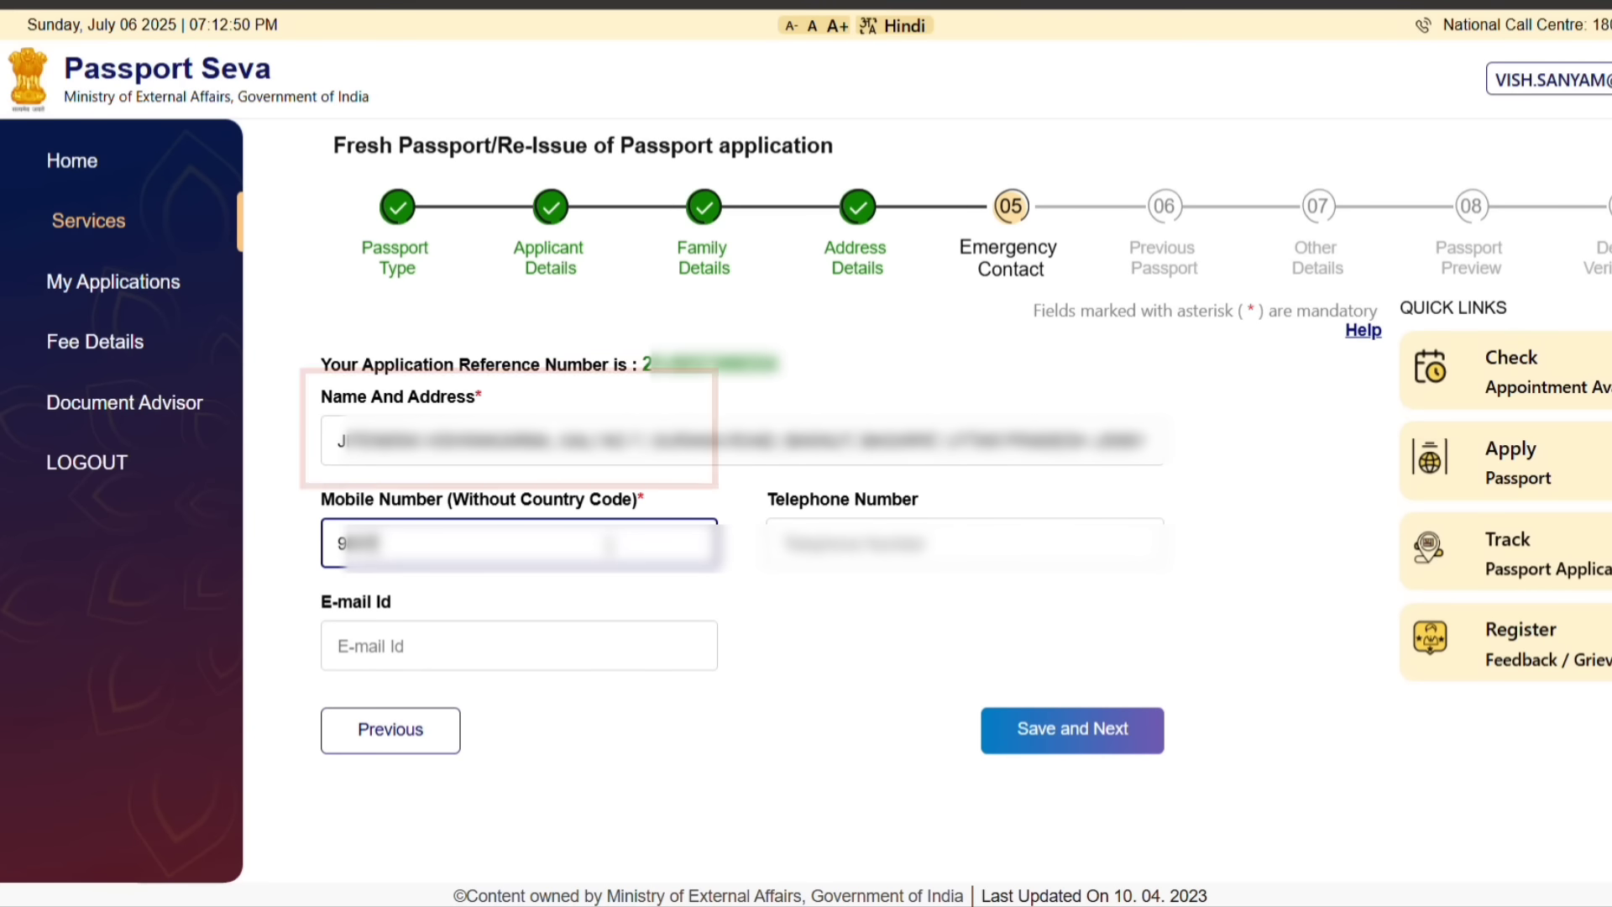
{"action": "type", "text": "87654"}
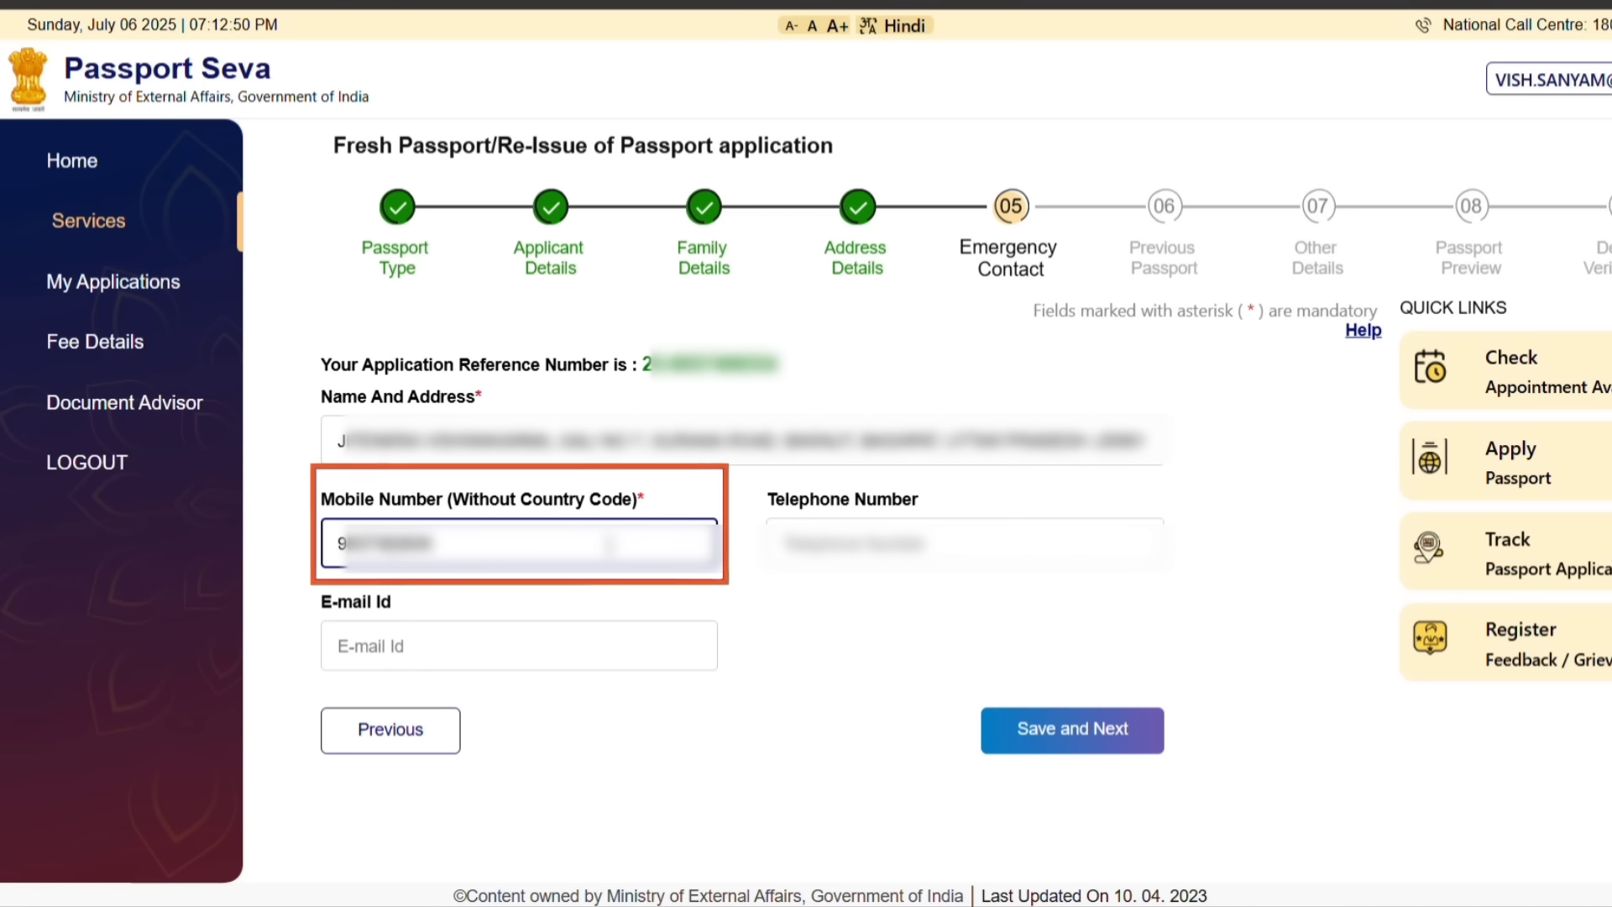
{"action": "left_click", "coordinate": [844, 541]}
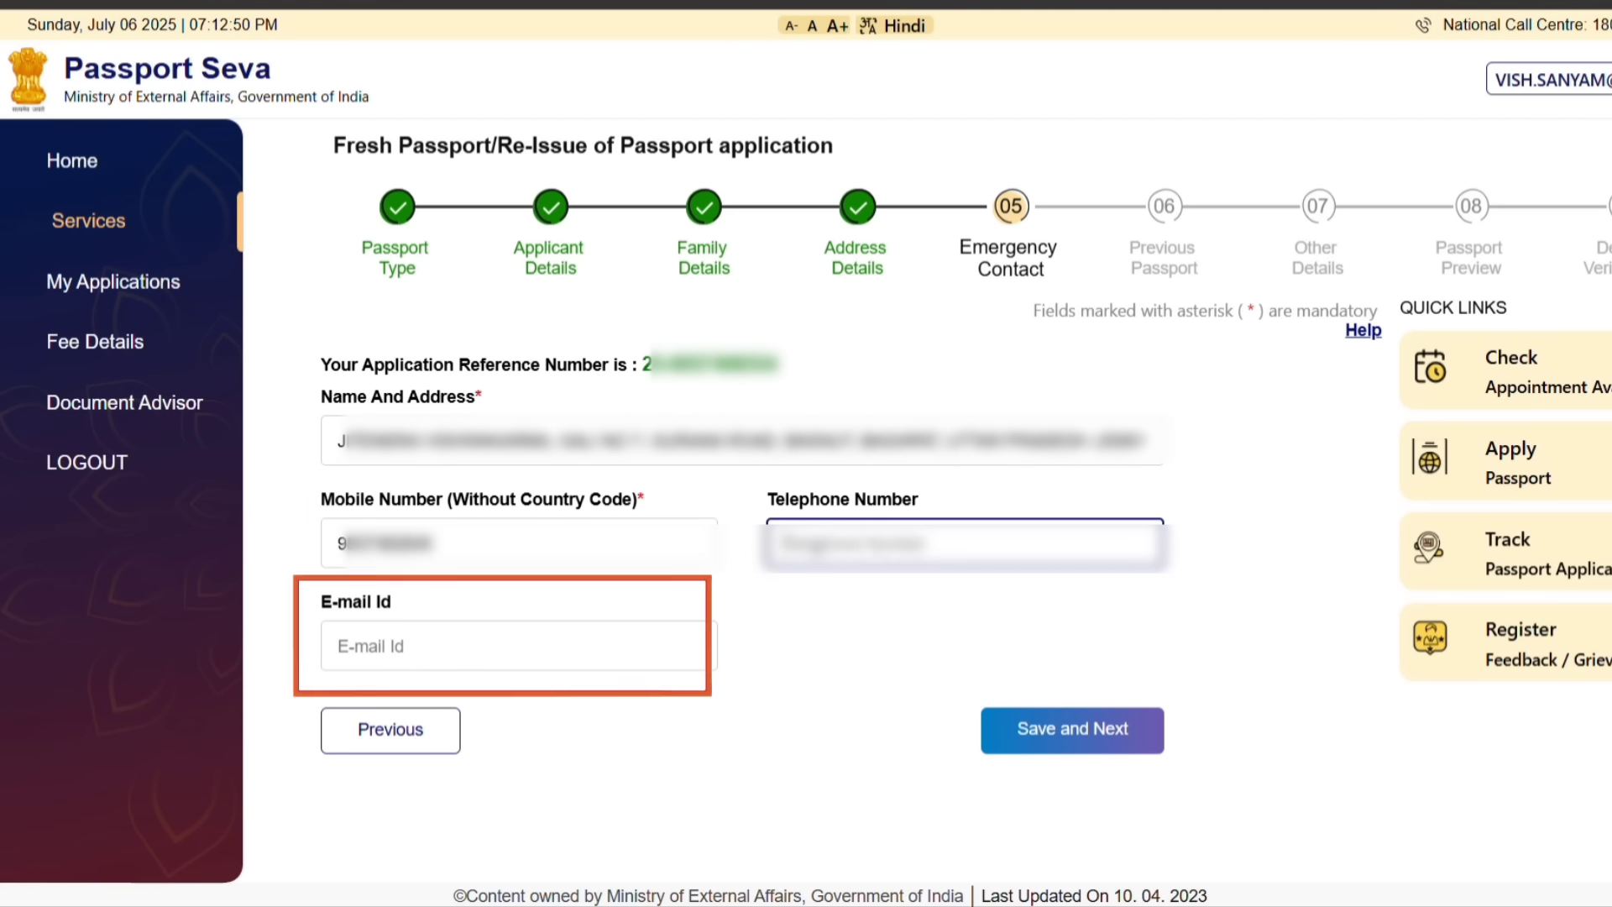
{"action": "left_click", "coordinate": [844, 694]}
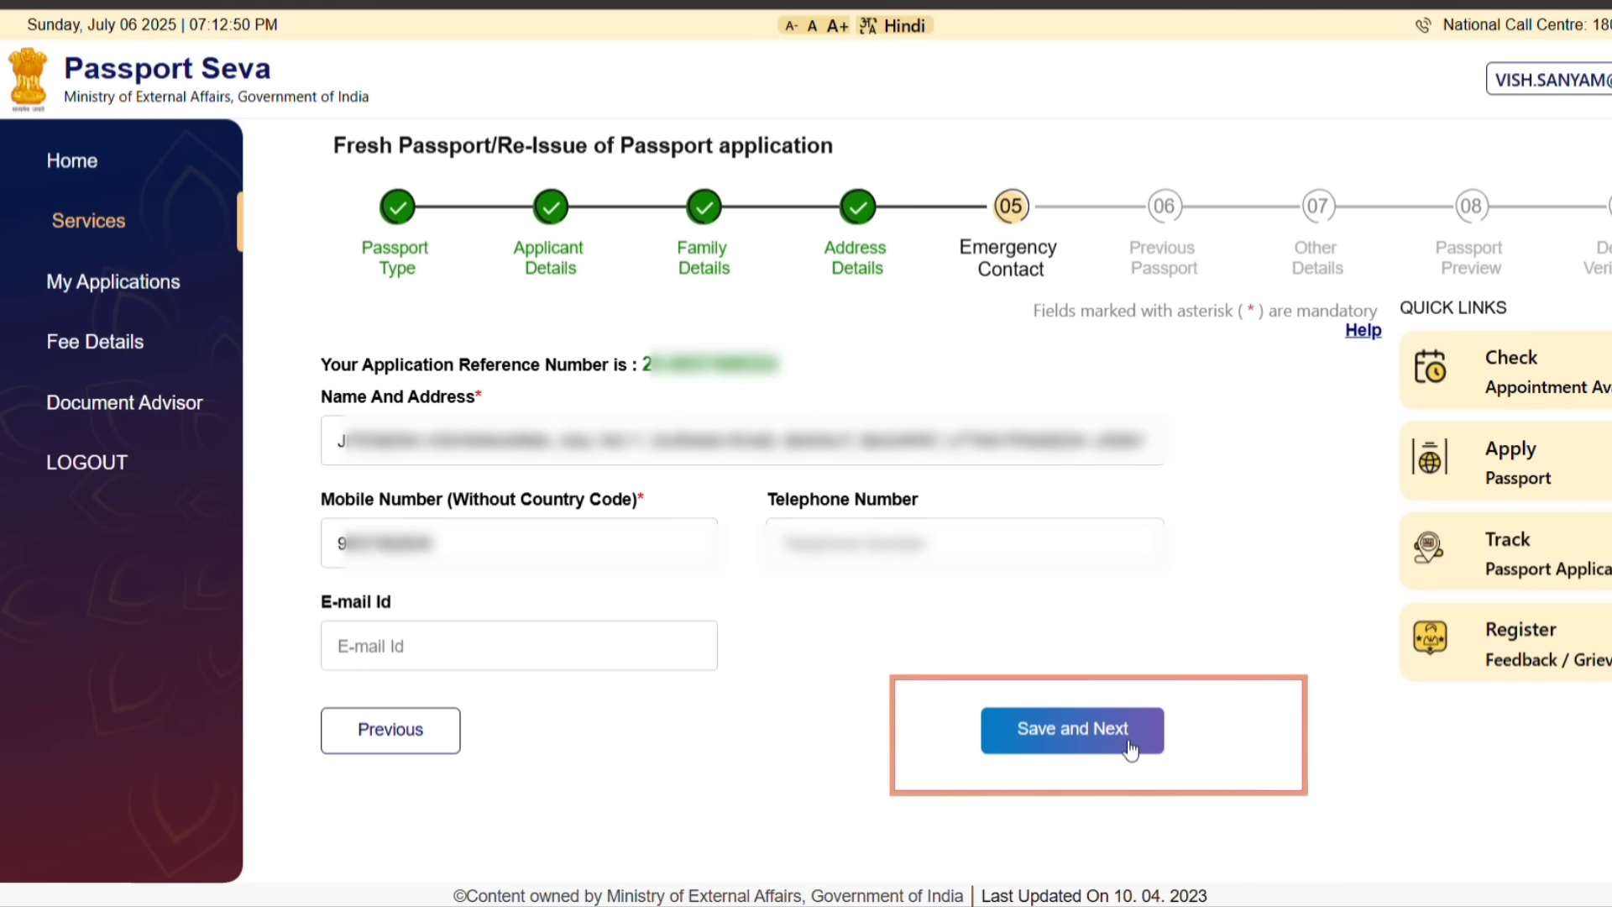
{"action": "left_click", "coordinate": [1130, 746]}
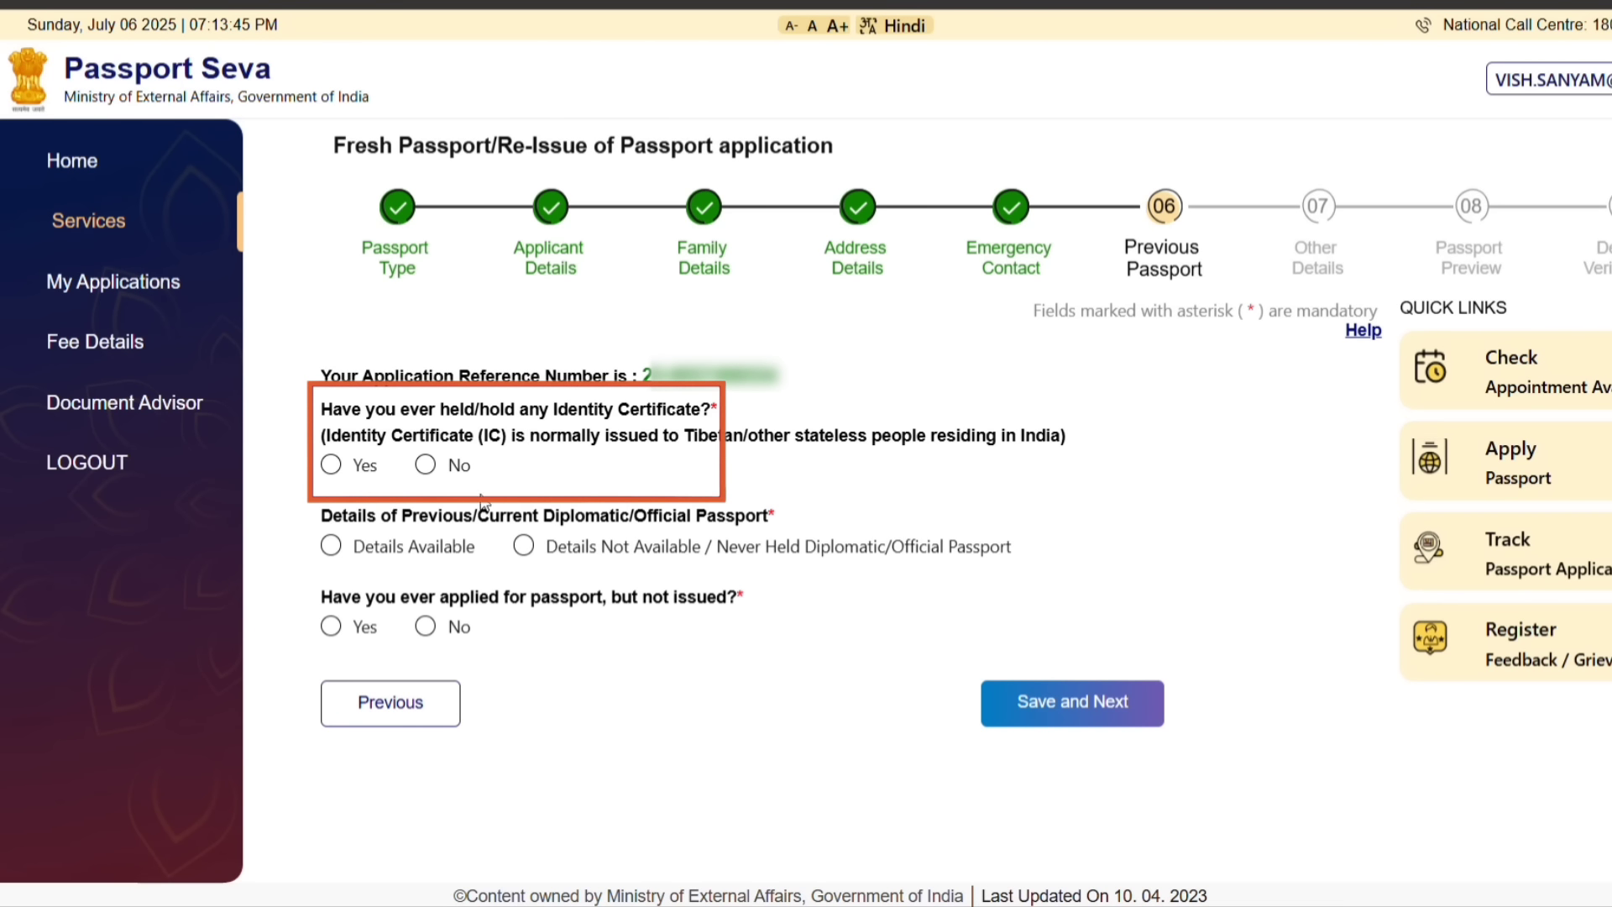
Answer No to Identity Certificate and unissued passport application, choose Details Not Available / Never Held Diplomatic/Official Passport, and save the section
{"action": "left_click", "coordinate": [426, 466]}
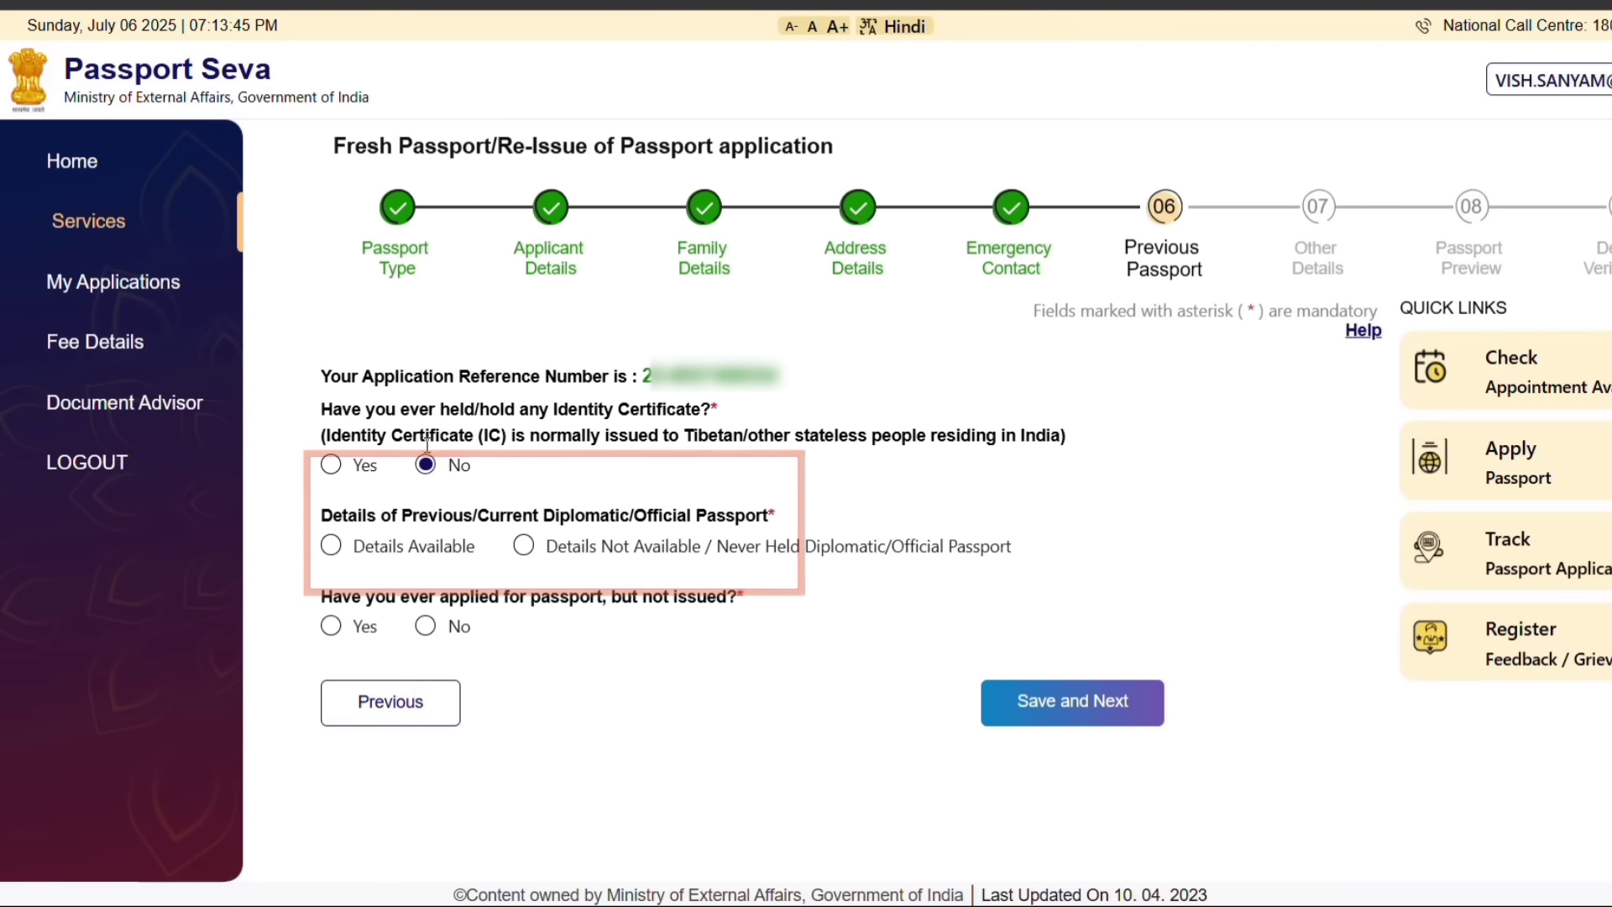
{"action": "left_click", "coordinate": [425, 472]}
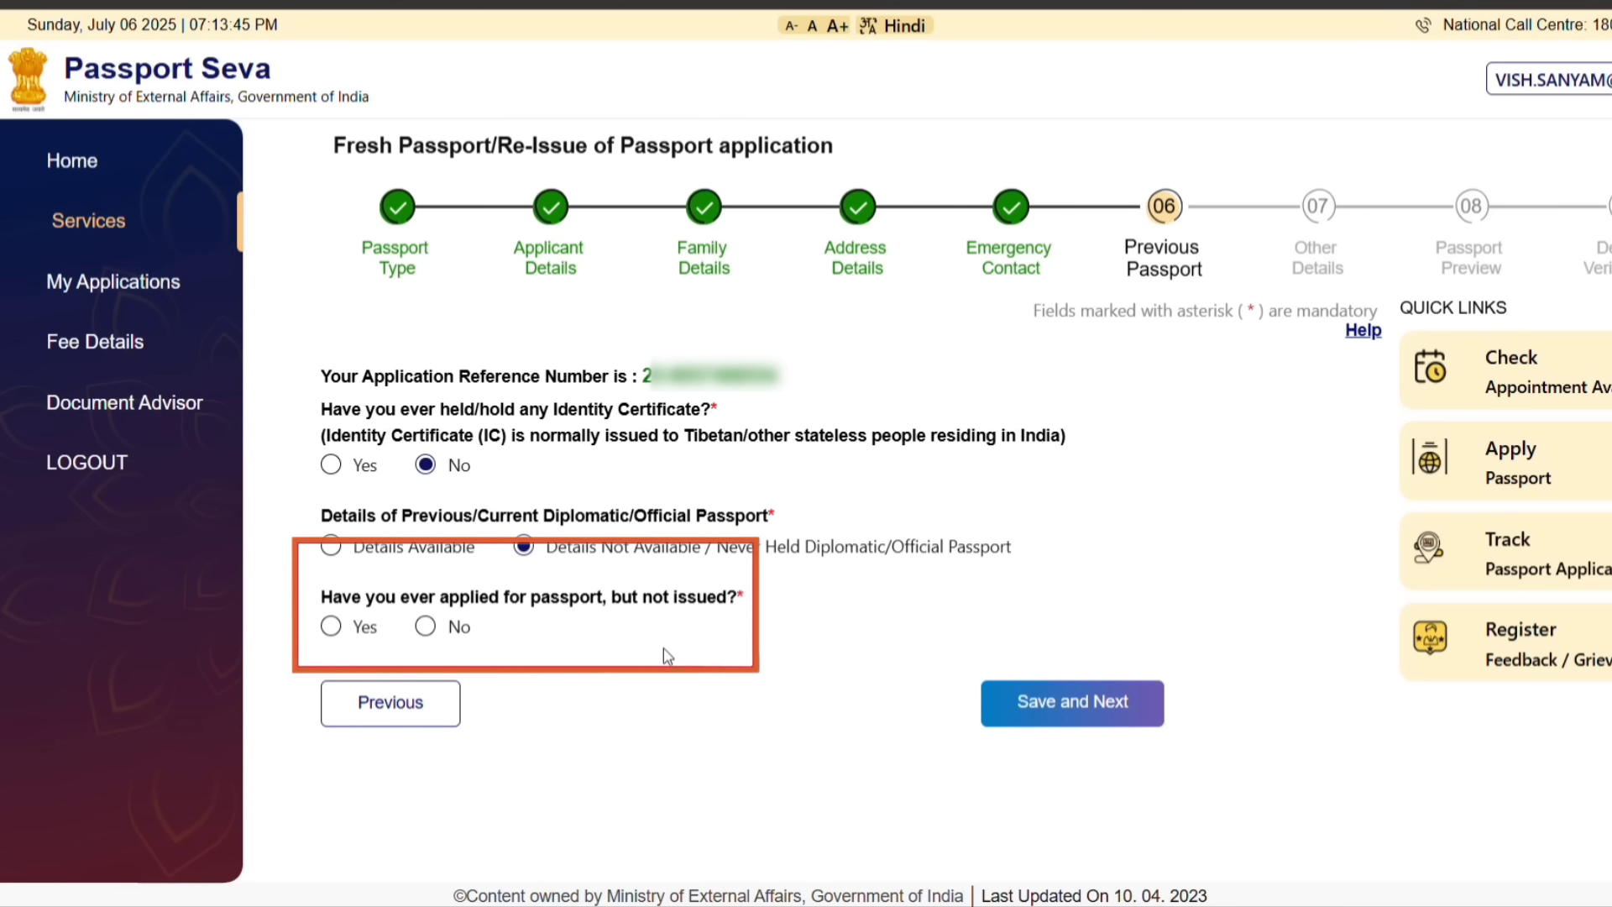
{"action": "left_click", "coordinate": [426, 628]}
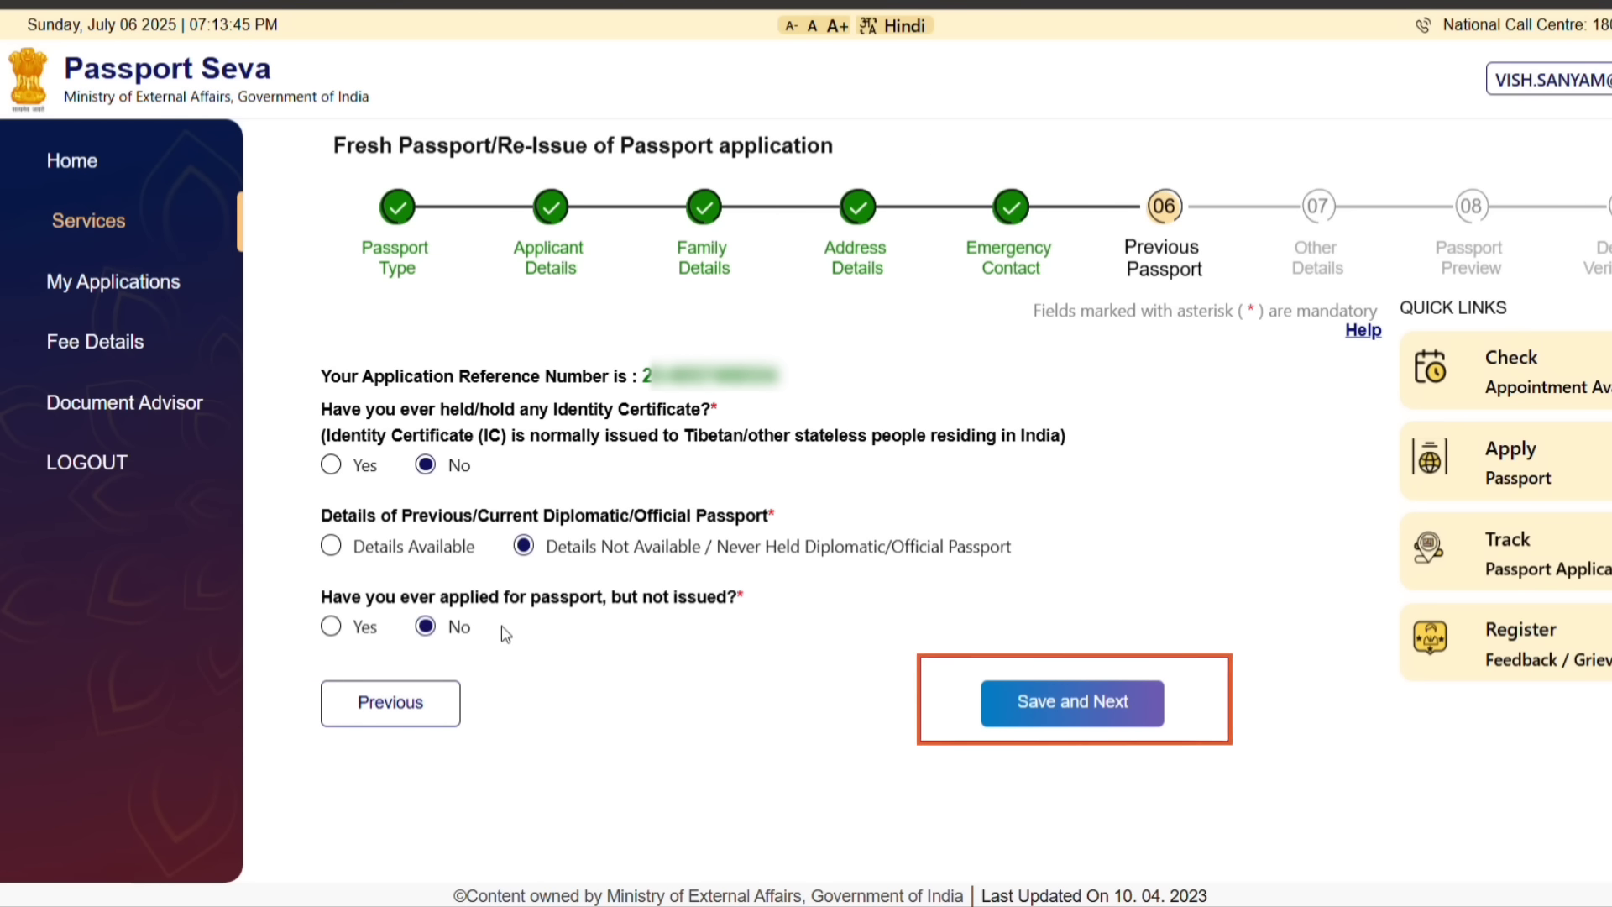
{"action": "left_click", "coordinate": [1116, 713]}
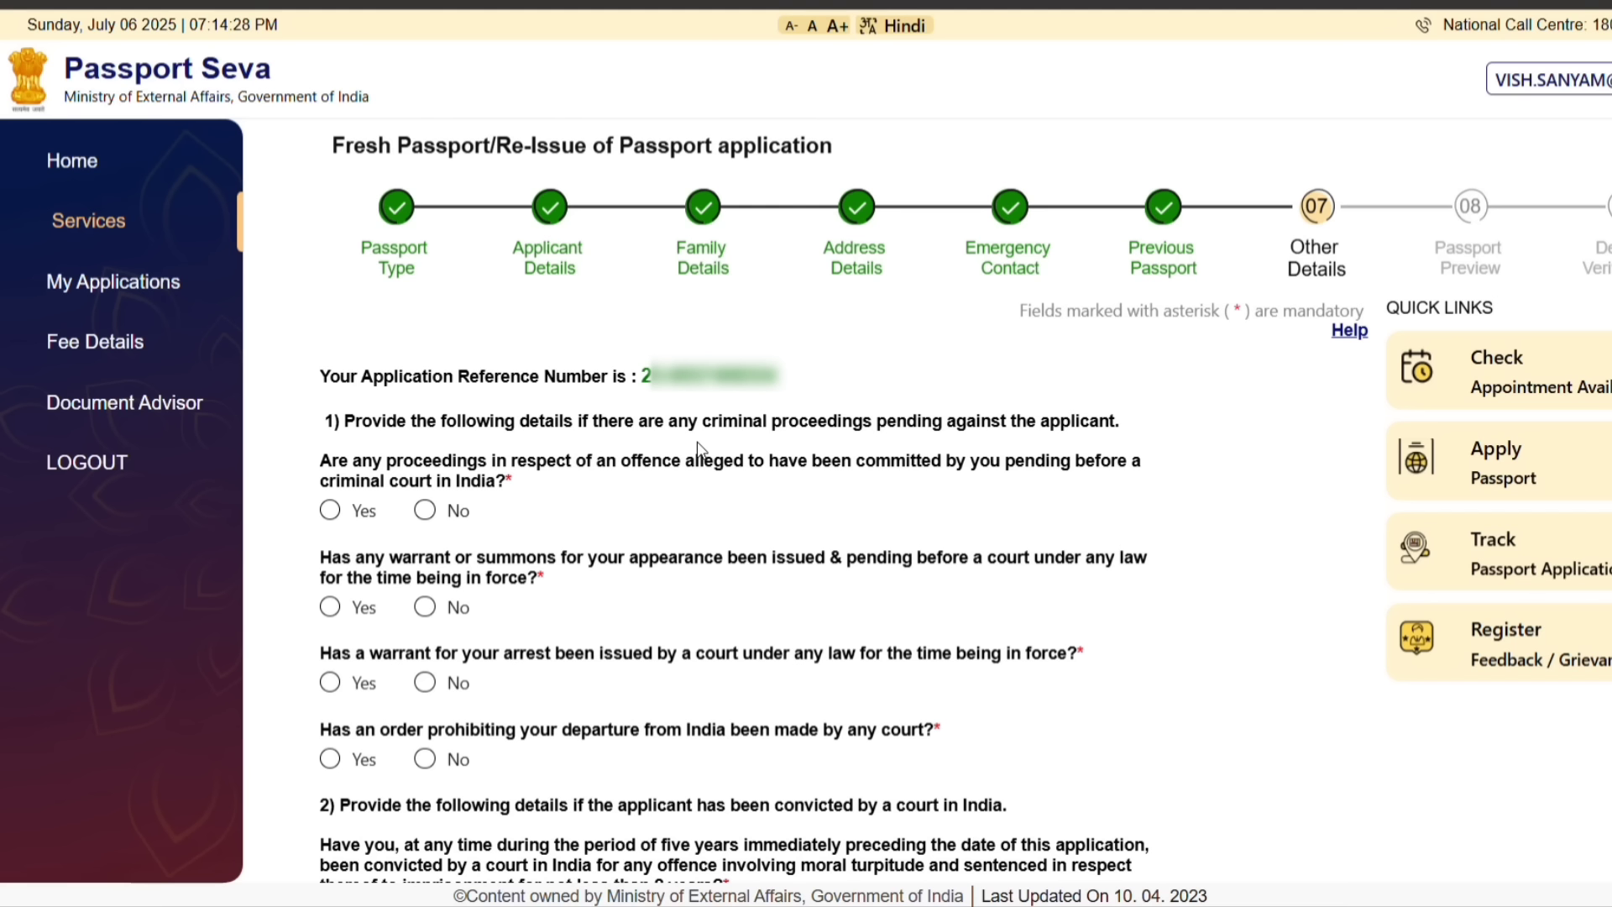
Answer No to the questions on criminal proceedings, warrants, departure prohibition, convictions, and passport refusal, impounding or revocation
{"action": "left_click", "coordinate": [425, 511]}
{"action": "left_click", "coordinate": [425, 607]}
{"action": "left_click", "coordinate": [424, 683]}
{"action": "left_click", "coordinate": [425, 760]}
{"action": "scroll", "coordinate": [772, 682], "scroll_direction": "down", "scroll_amount": 3}
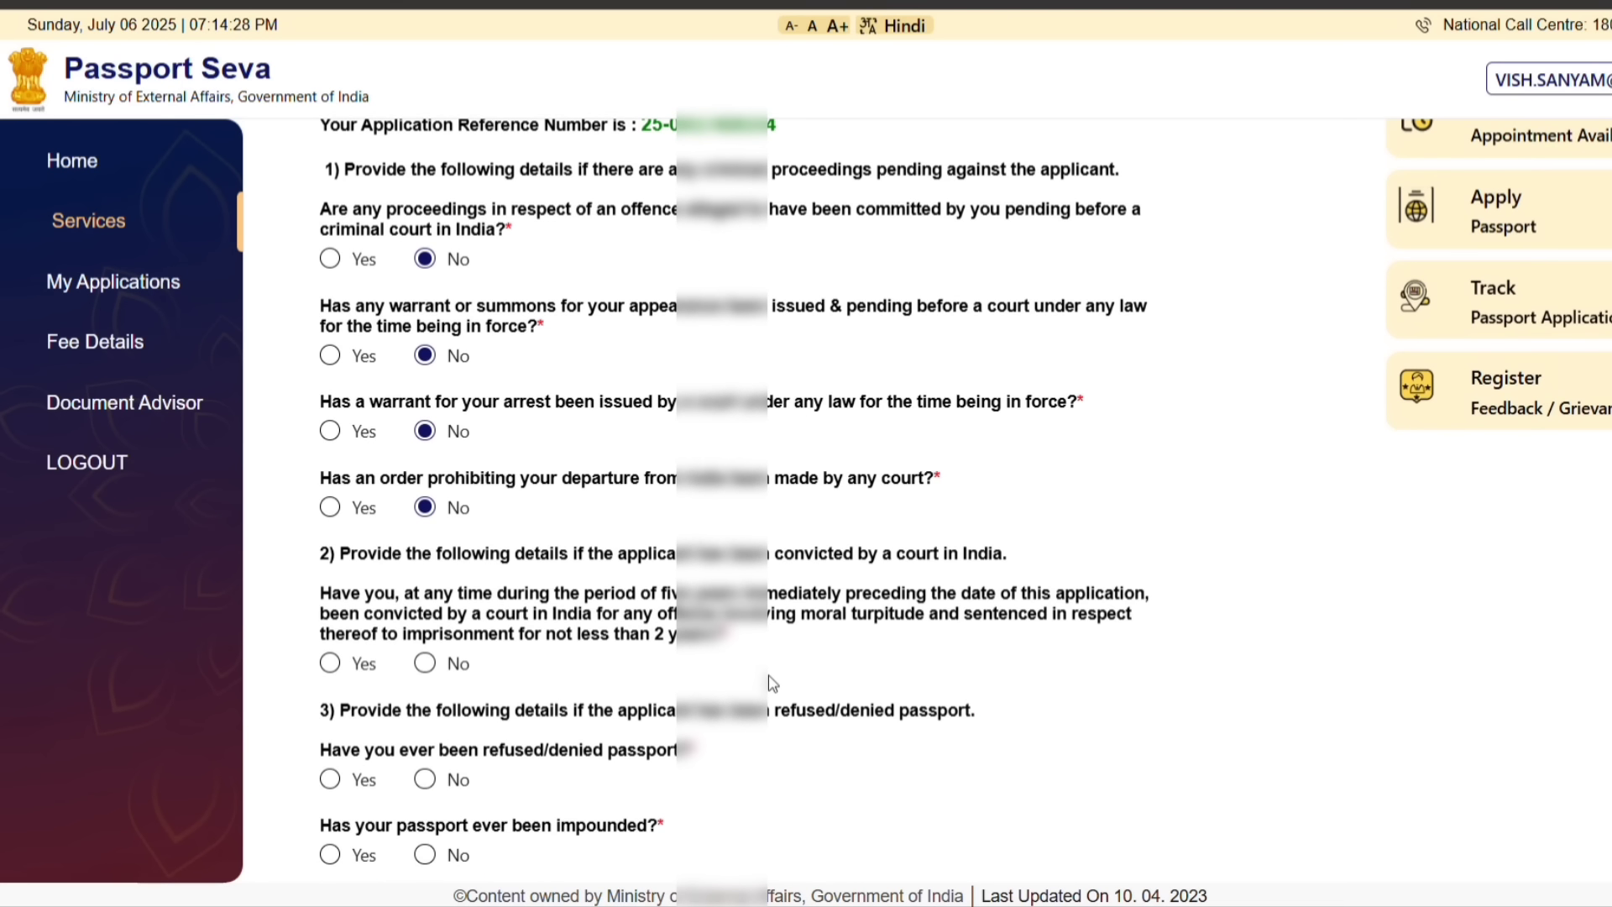
{"action": "scroll", "coordinate": [773, 682], "scroll_direction": "down", "scroll_amount": 3}
{"action": "scroll", "coordinate": [769, 678], "scroll_direction": "down", "scroll_amount": 1}
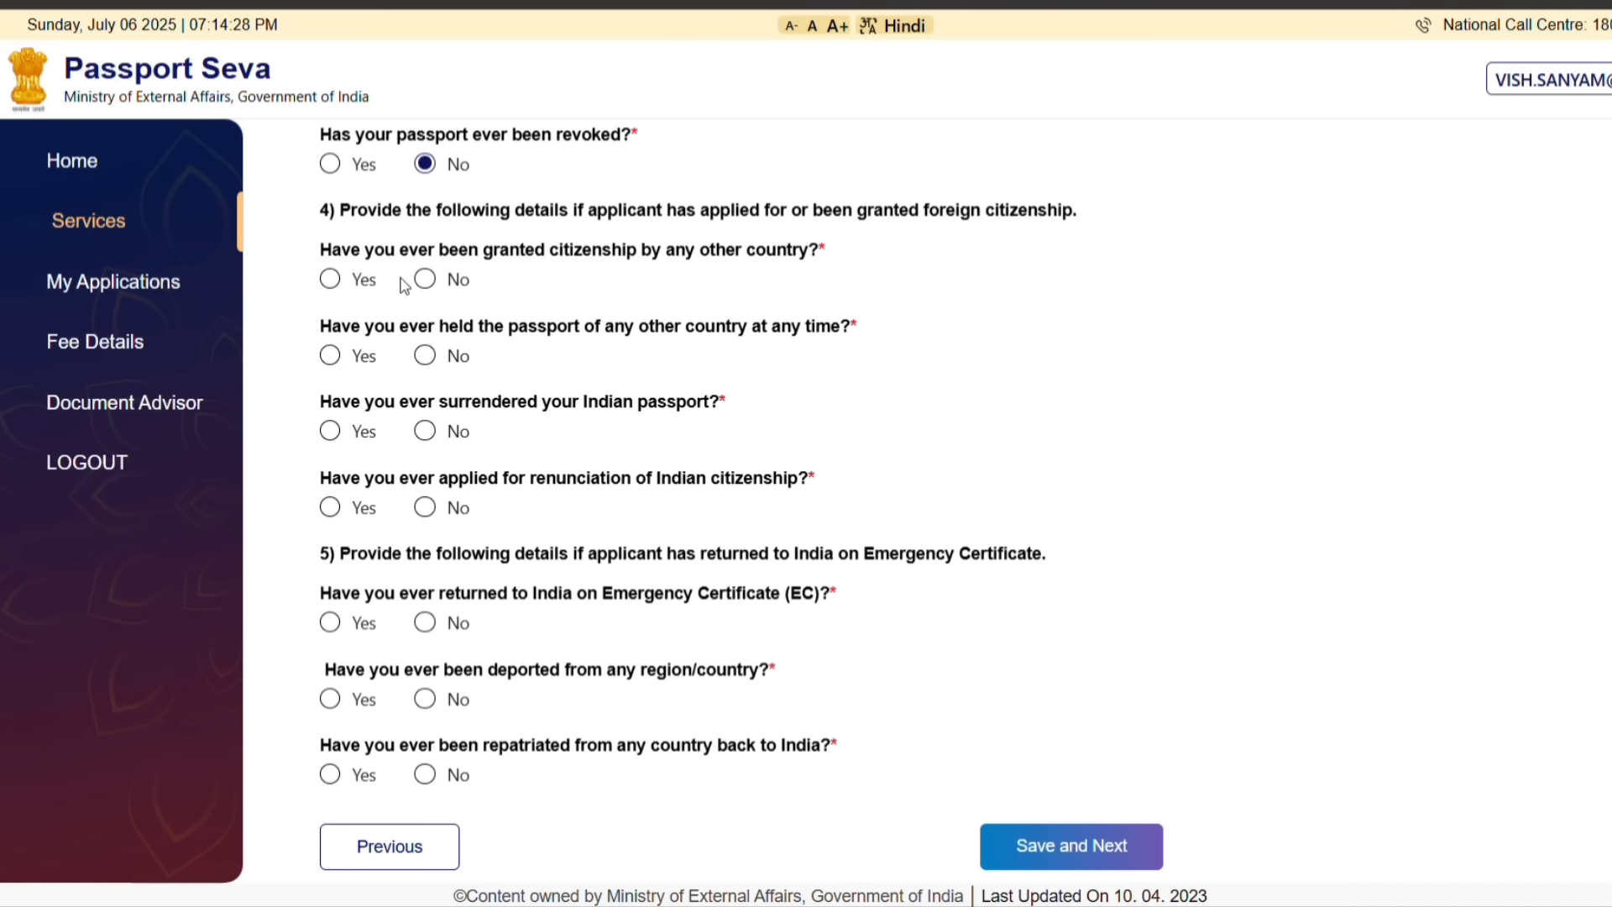
Answer No to the questions on foreign citizenship, Emergency Certificate, deportation and repatriation, and save the other details
{"action": "left_click", "coordinate": [425, 356]}
{"action": "left_click", "coordinate": [425, 432]}
{"action": "left_click", "coordinate": [425, 508]}
{"action": "left_click", "coordinate": [425, 623]}
{"action": "left_click", "coordinate": [425, 700]}
{"action": "left_click", "coordinate": [425, 775]}
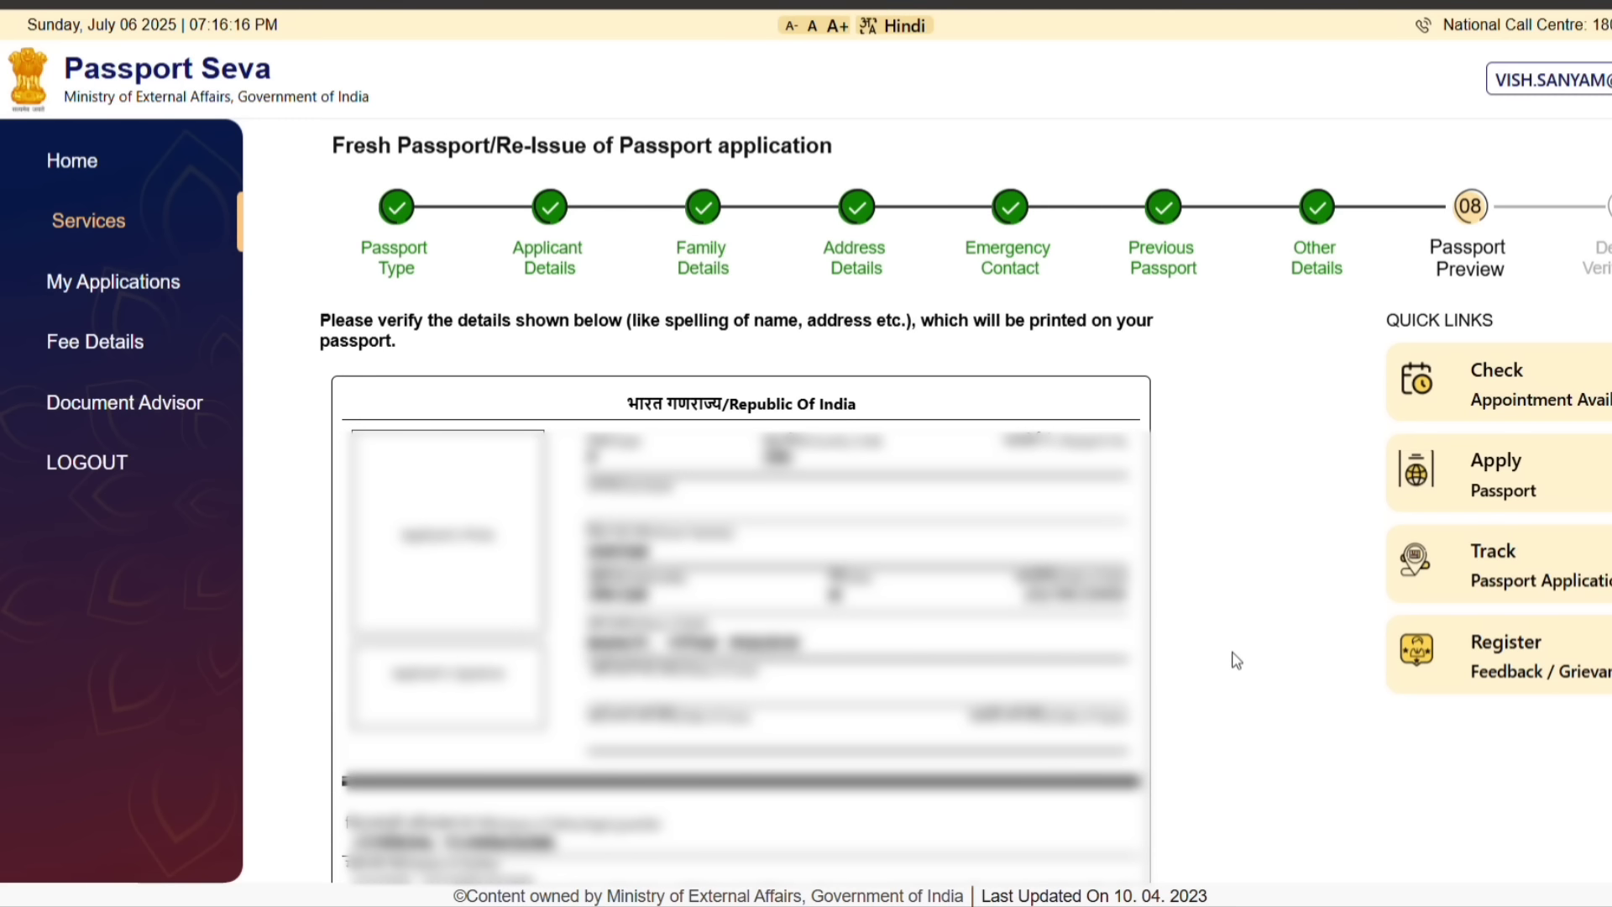
Review the passport preview, agree that the information and particulars are true and correct, and save it
{"action": "scroll", "coordinate": [1236, 660], "scroll_direction": "down", "scroll_amount": 5}
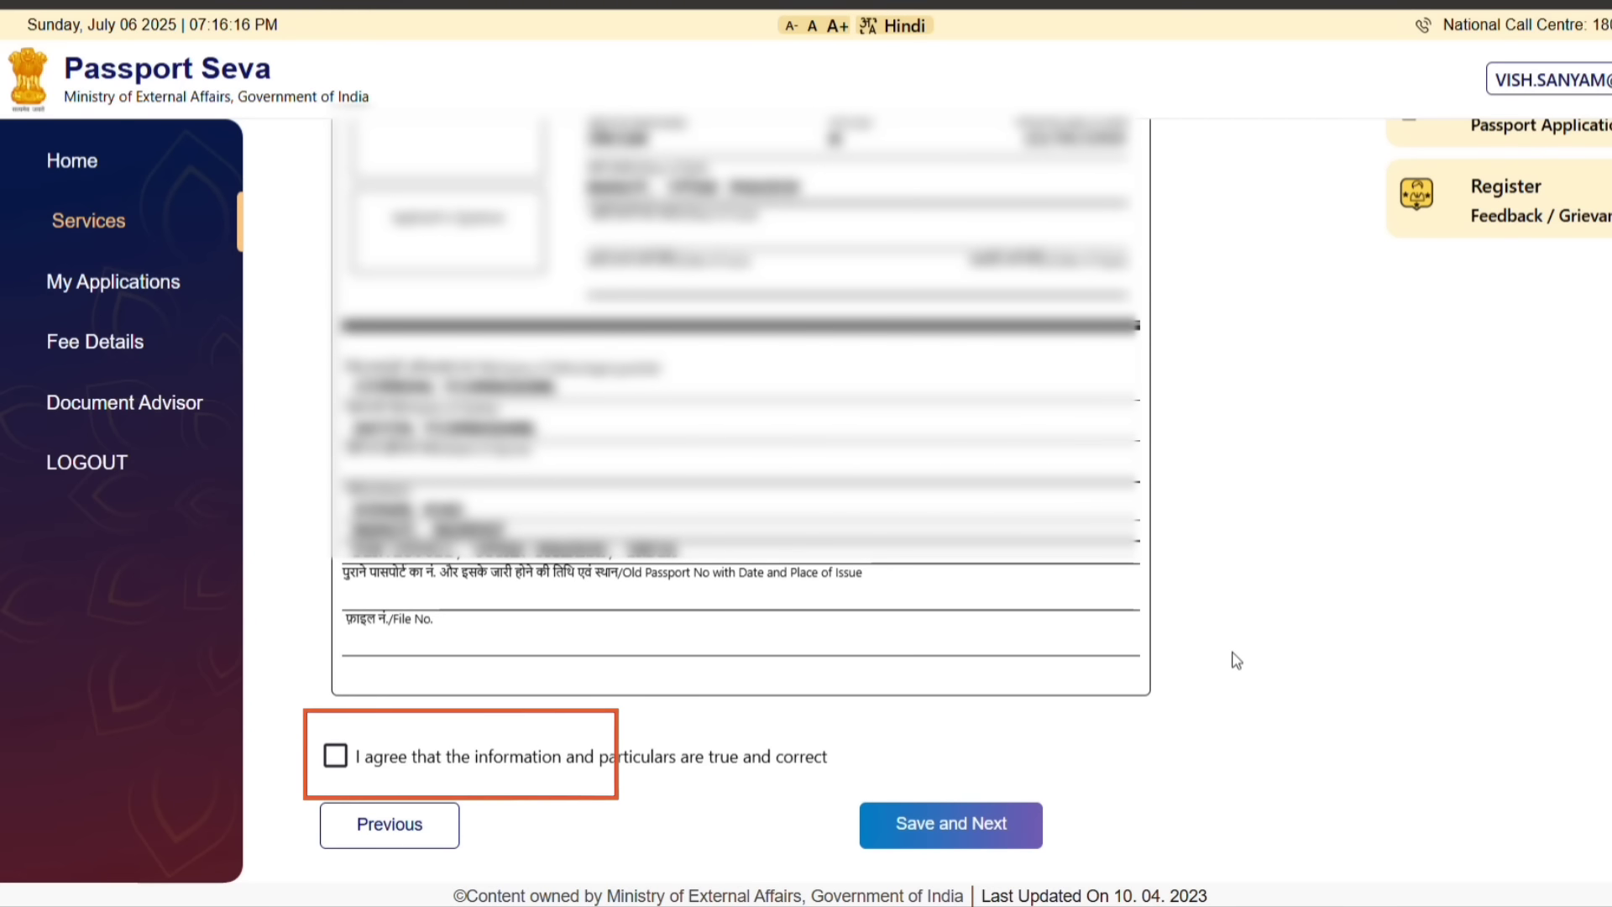
{"action": "scroll", "coordinate": [324, 738], "scroll_direction": "down", "scroll_amount": 1}
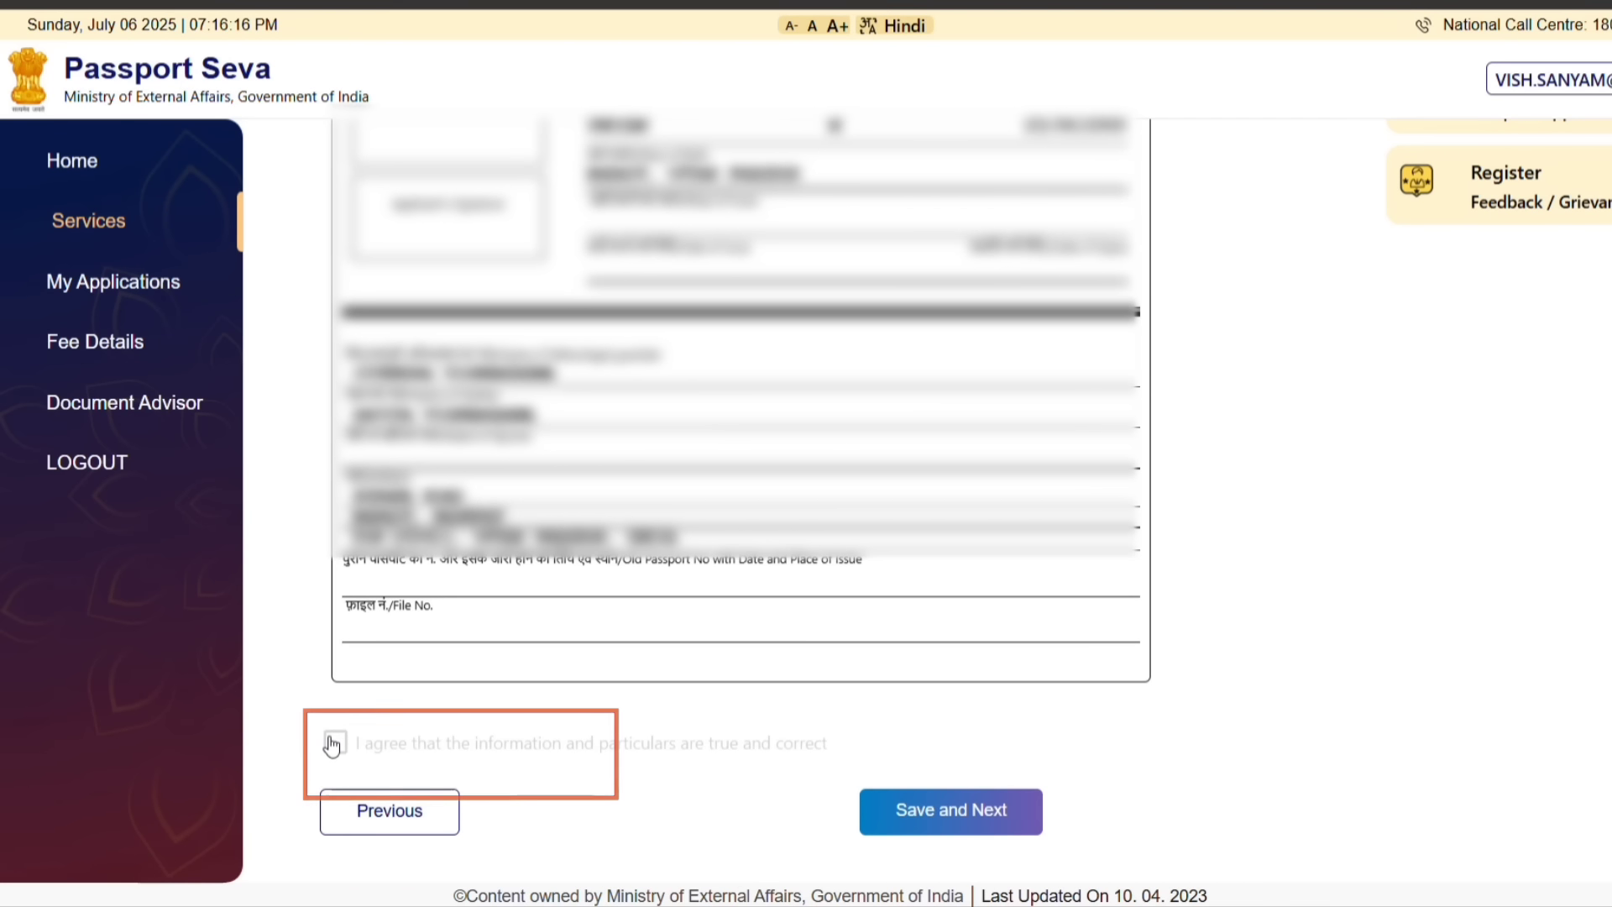
{"action": "left_click", "coordinate": [333, 740]}
{"action": "left_click", "coordinate": [982, 822]}
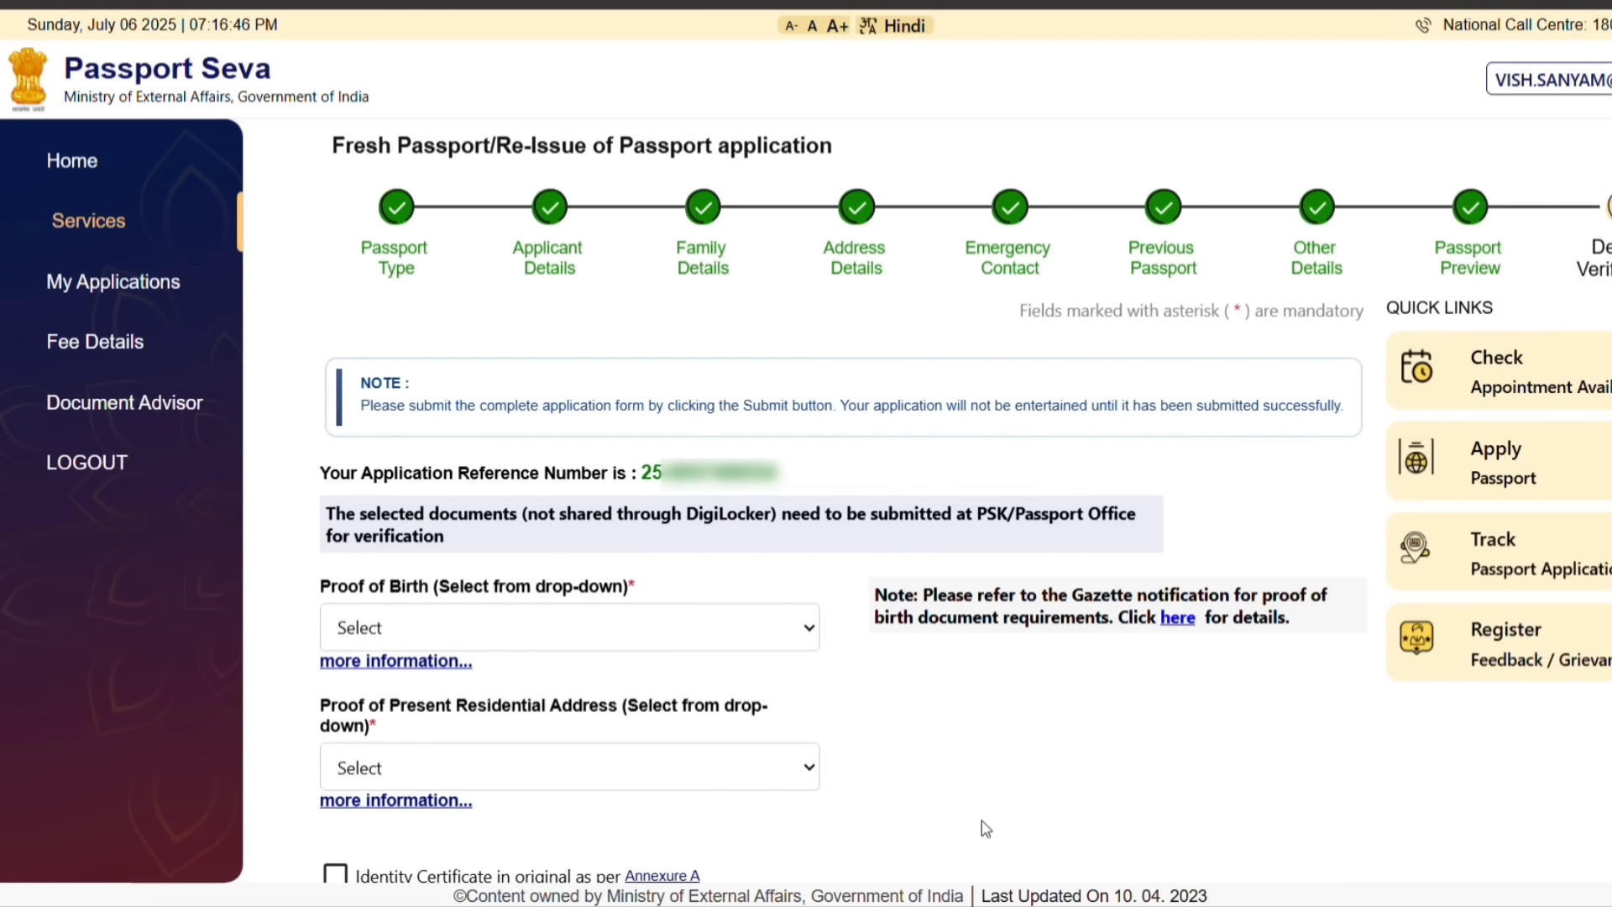
Choose the Permanent Account Number Card as proof of birth and select a document as proof of present residential address
{"action": "scroll", "coordinate": [986, 829], "scroll_direction": "down", "scroll_amount": 2}
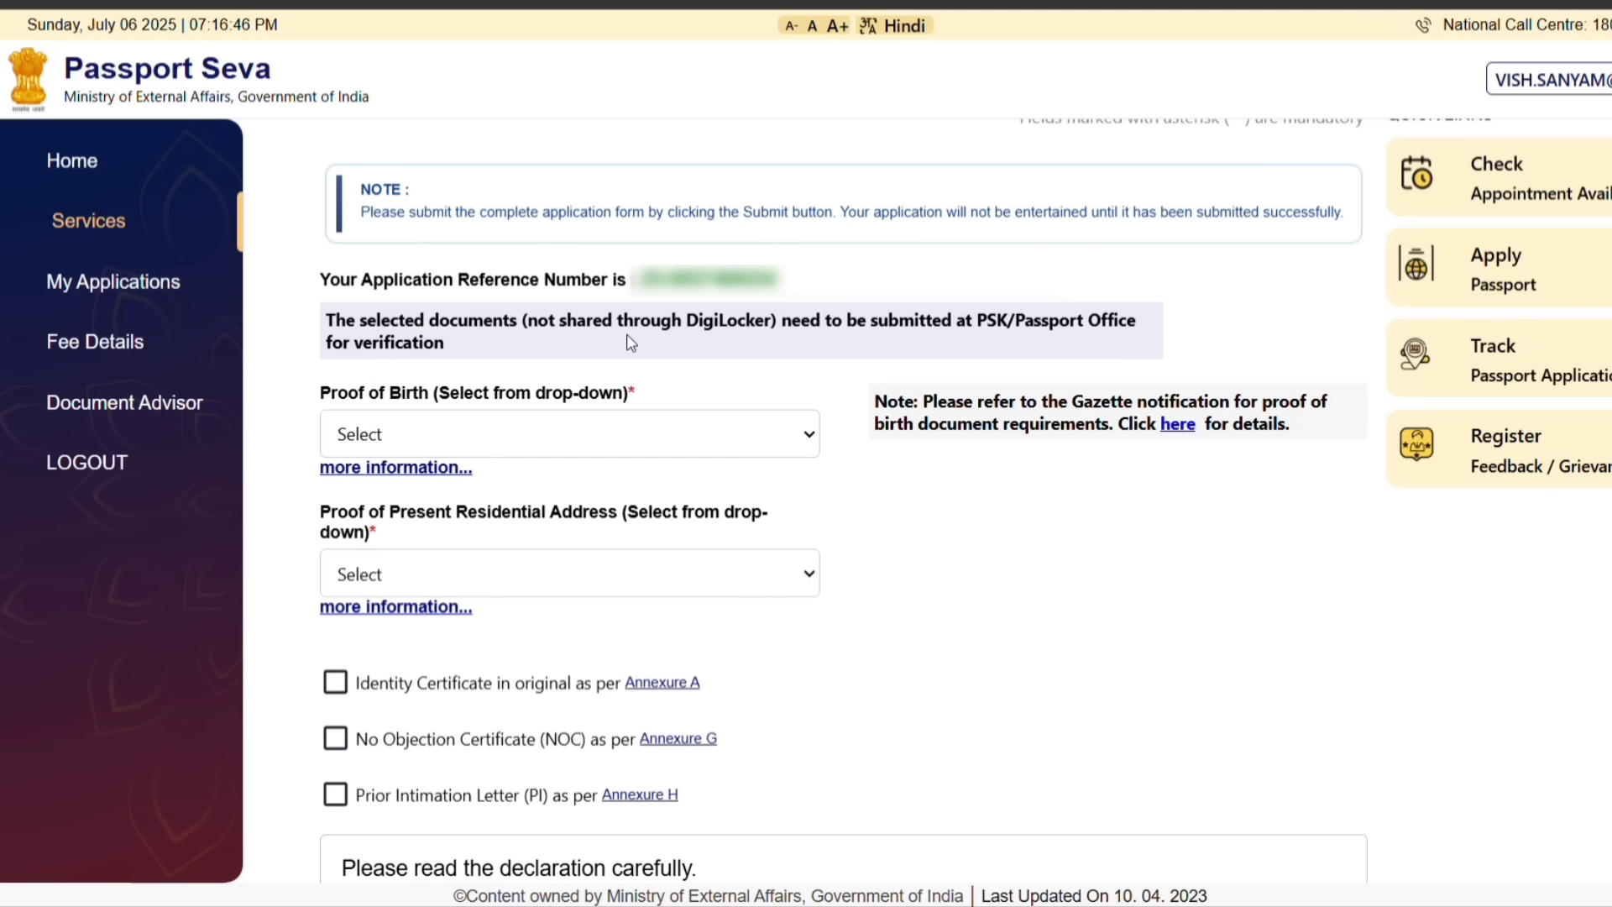
{"action": "left_click", "coordinate": [808, 445]}
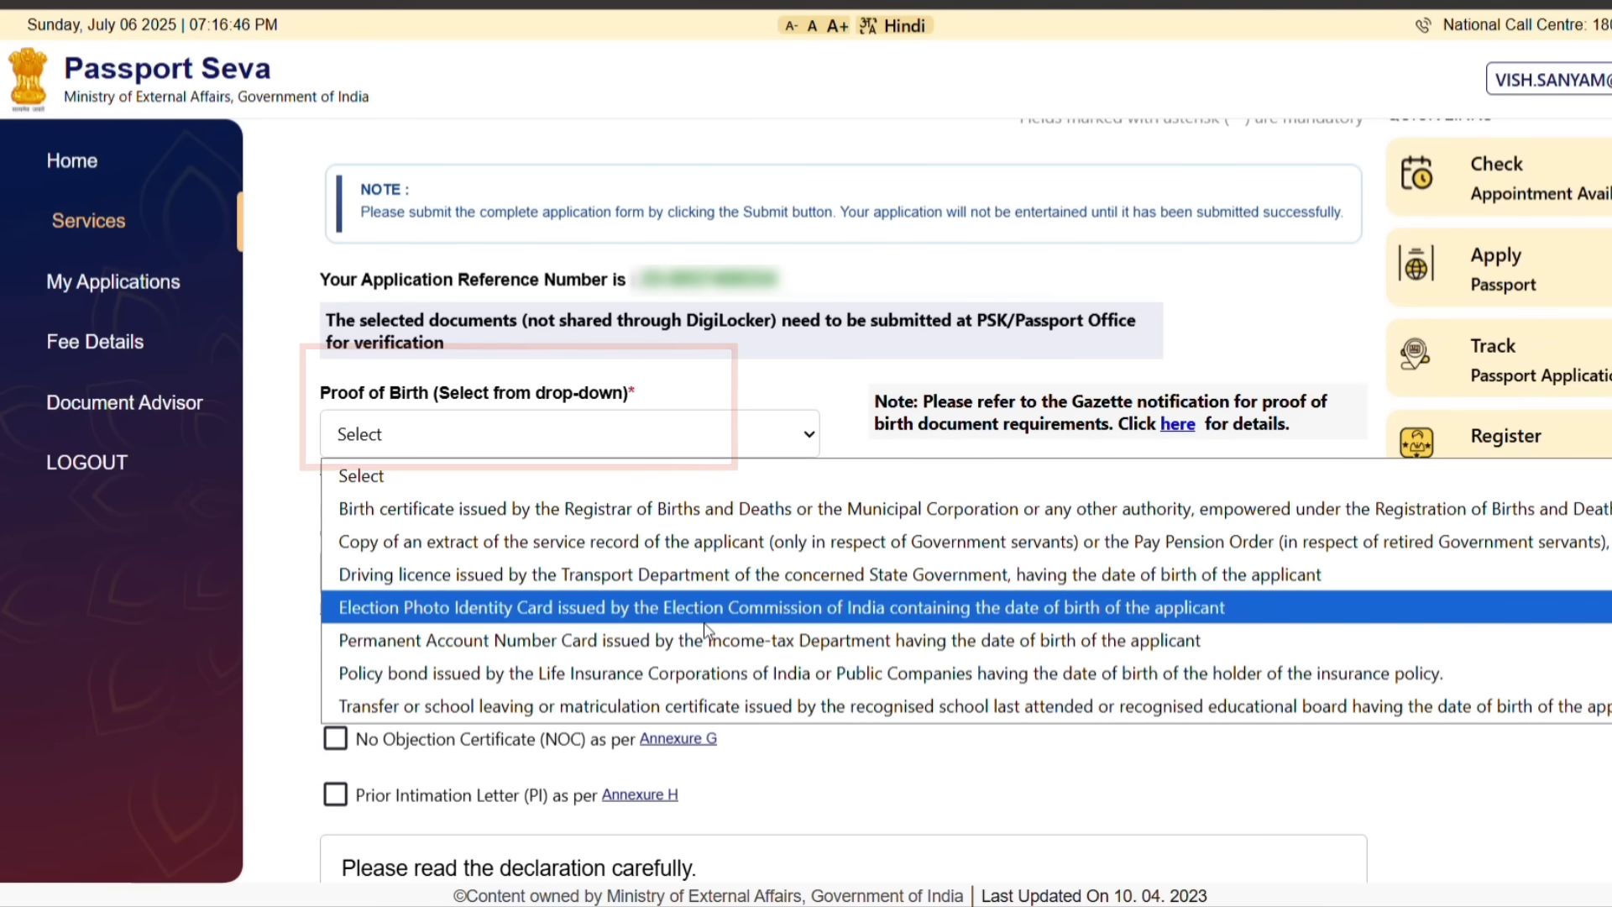
{"action": "left_click", "coordinate": [594, 640]}
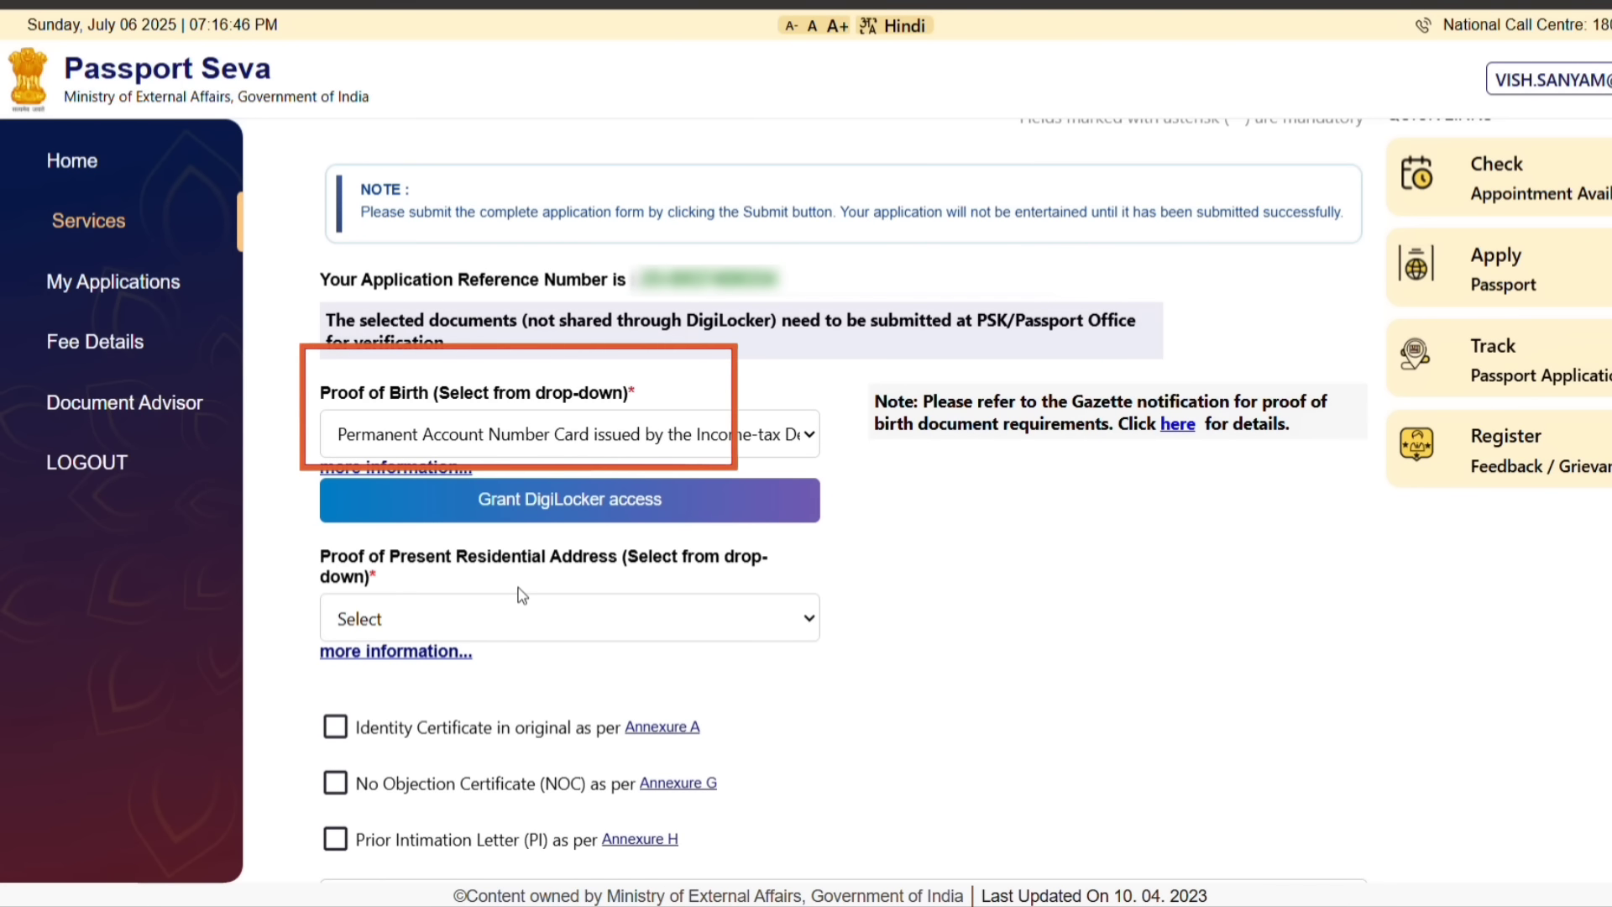
{"action": "left_click", "coordinate": [660, 618]}
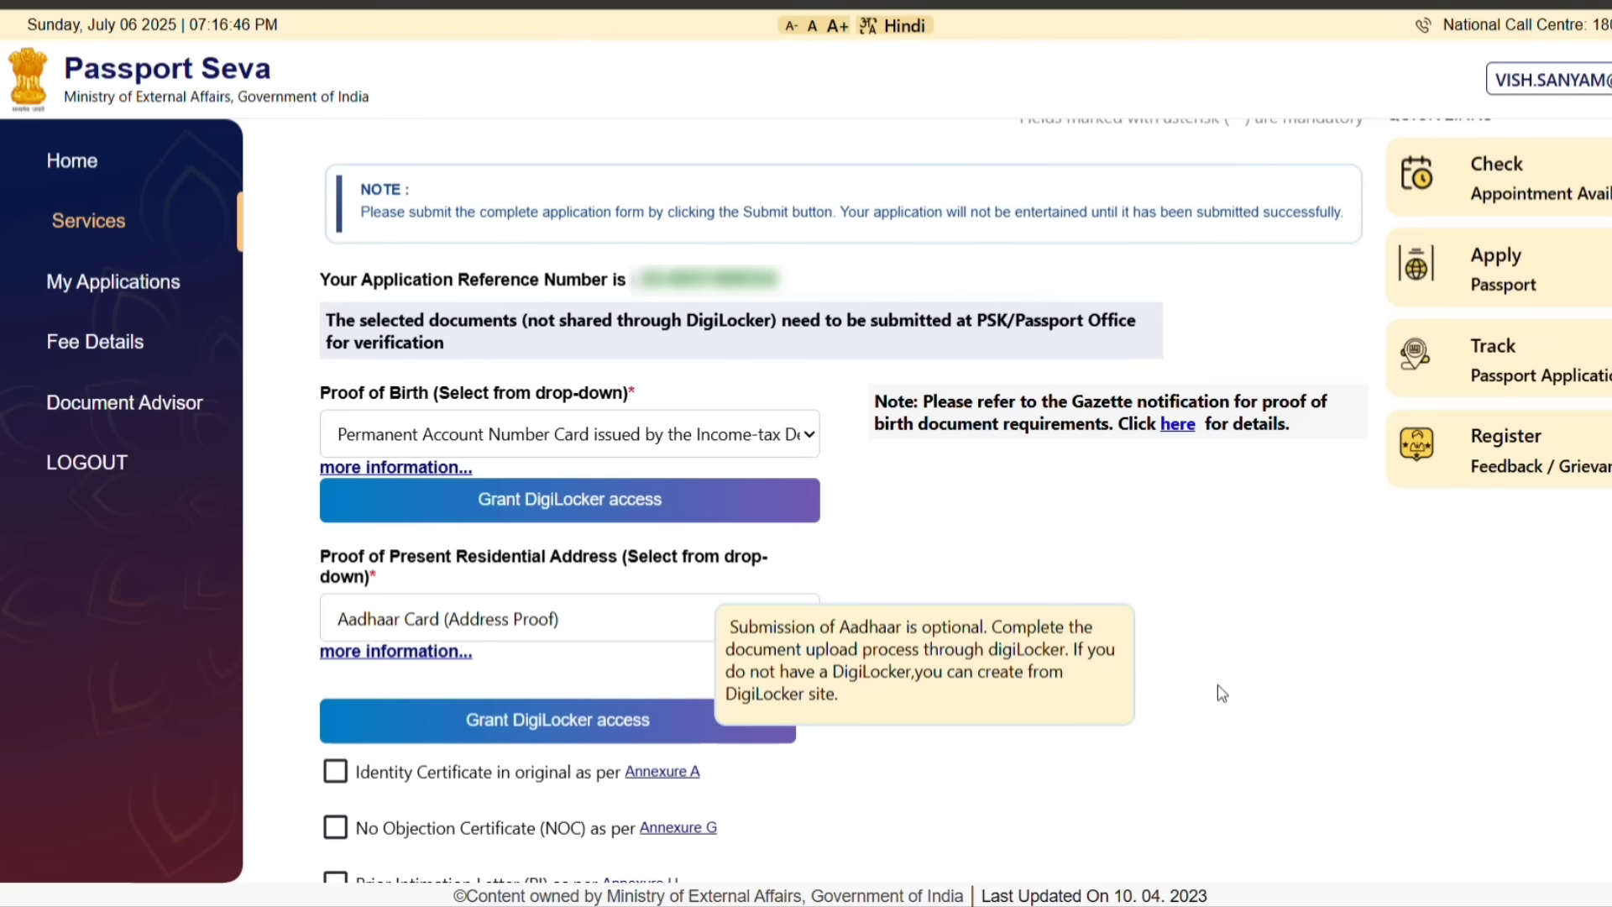
{"action": "scroll", "coordinate": [336, 210], "scroll_direction": "down", "scroll_amount": 6}
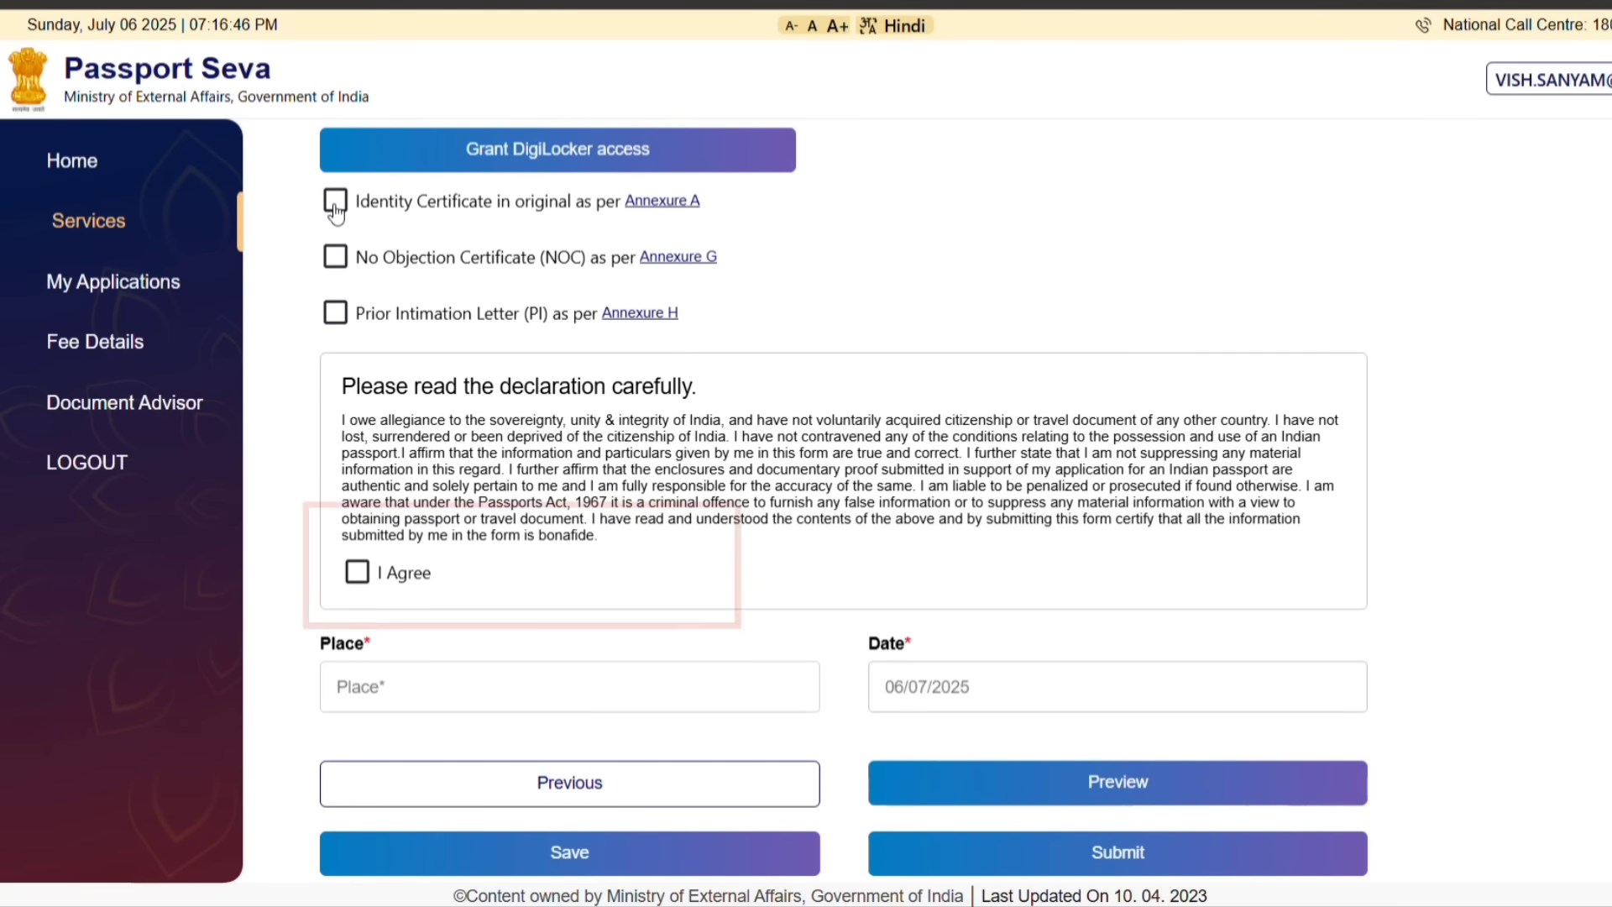
Agree to the declaration, enter the place of signing, and submit the application to reach appointment scheduling
{"action": "left_click", "coordinate": [357, 573]}
{"action": "left_click", "coordinate": [340, 686]}
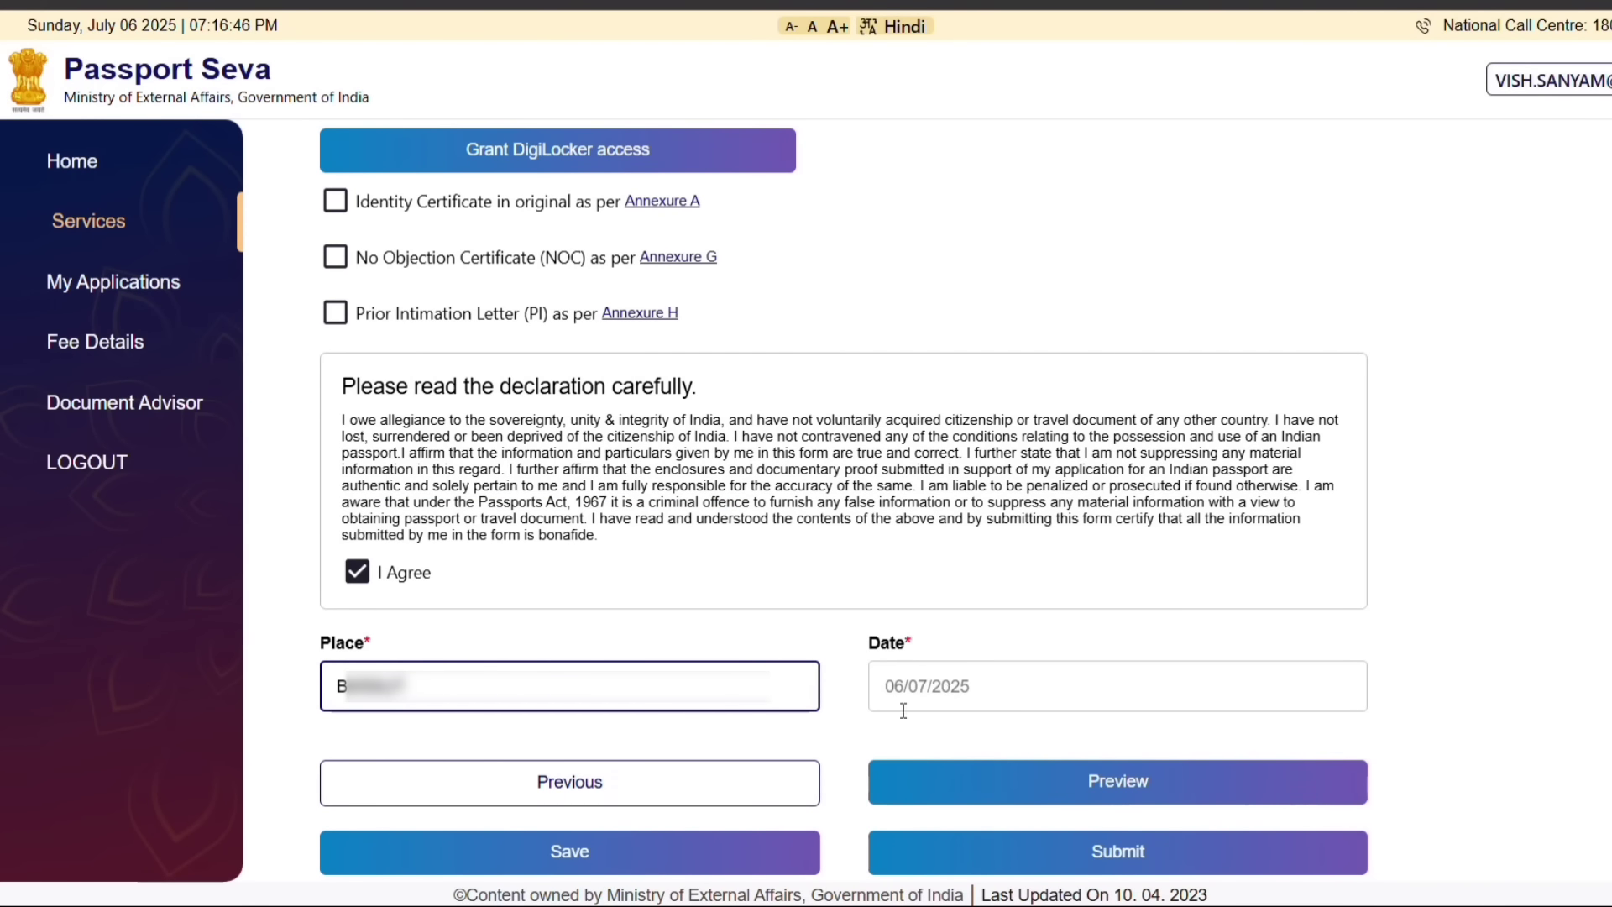
{"action": "left_click", "coordinate": [860, 743]}
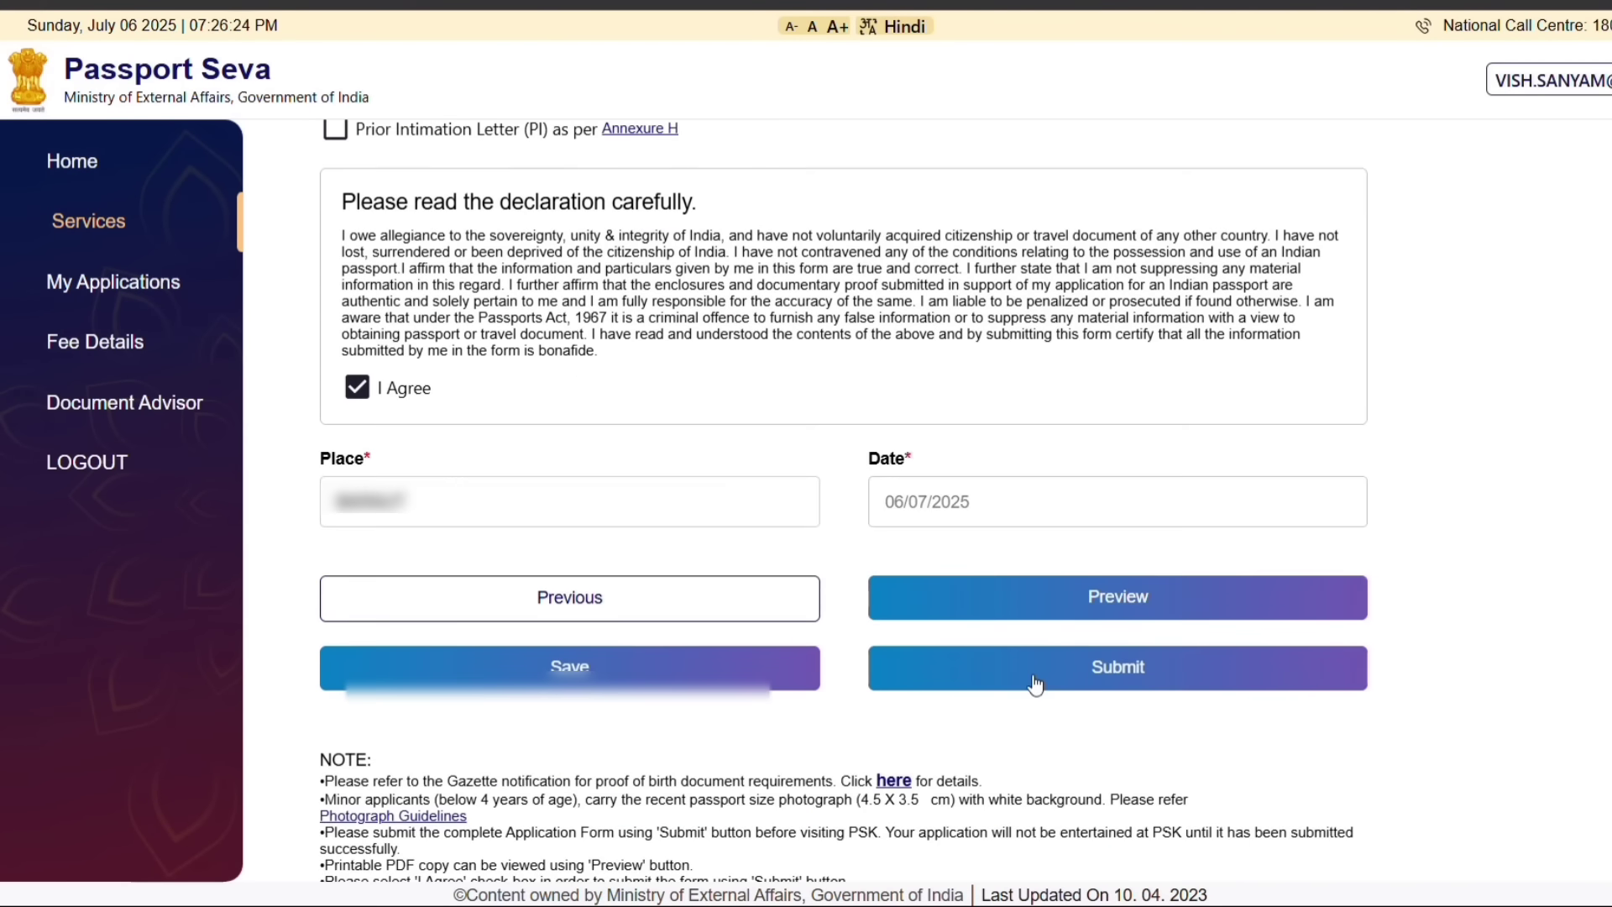
{"action": "left_click", "coordinate": [1036, 667]}
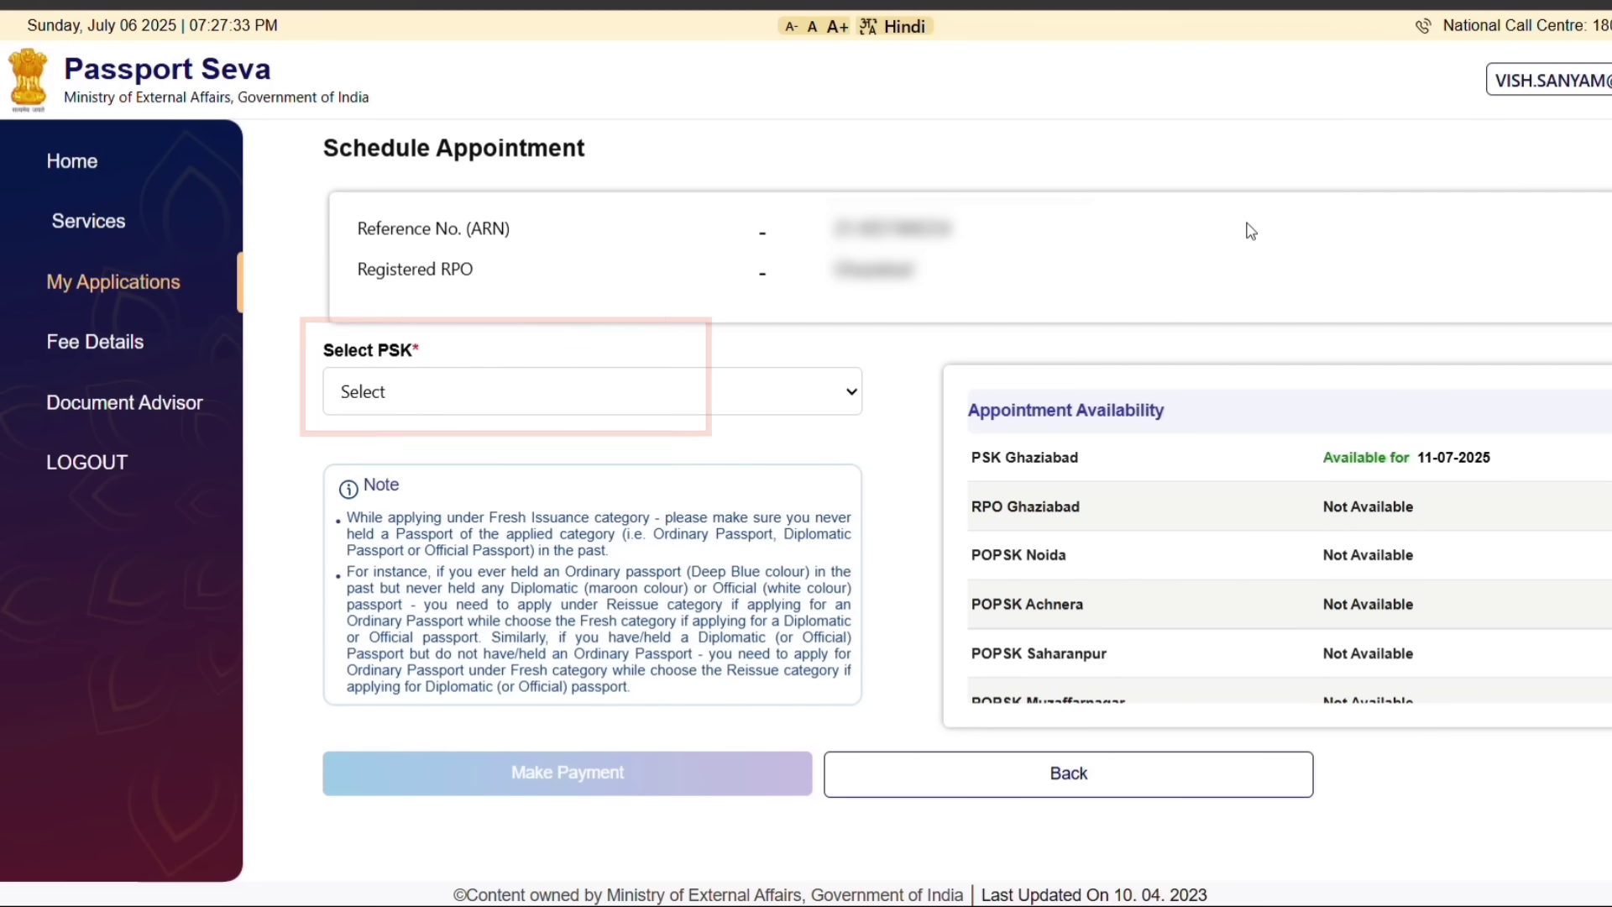
Select PSK Ghaziabad as the appointment location, confirm it, and choose 11/07/2025 as the appointment date
{"action": "left_click", "coordinate": [852, 395]}
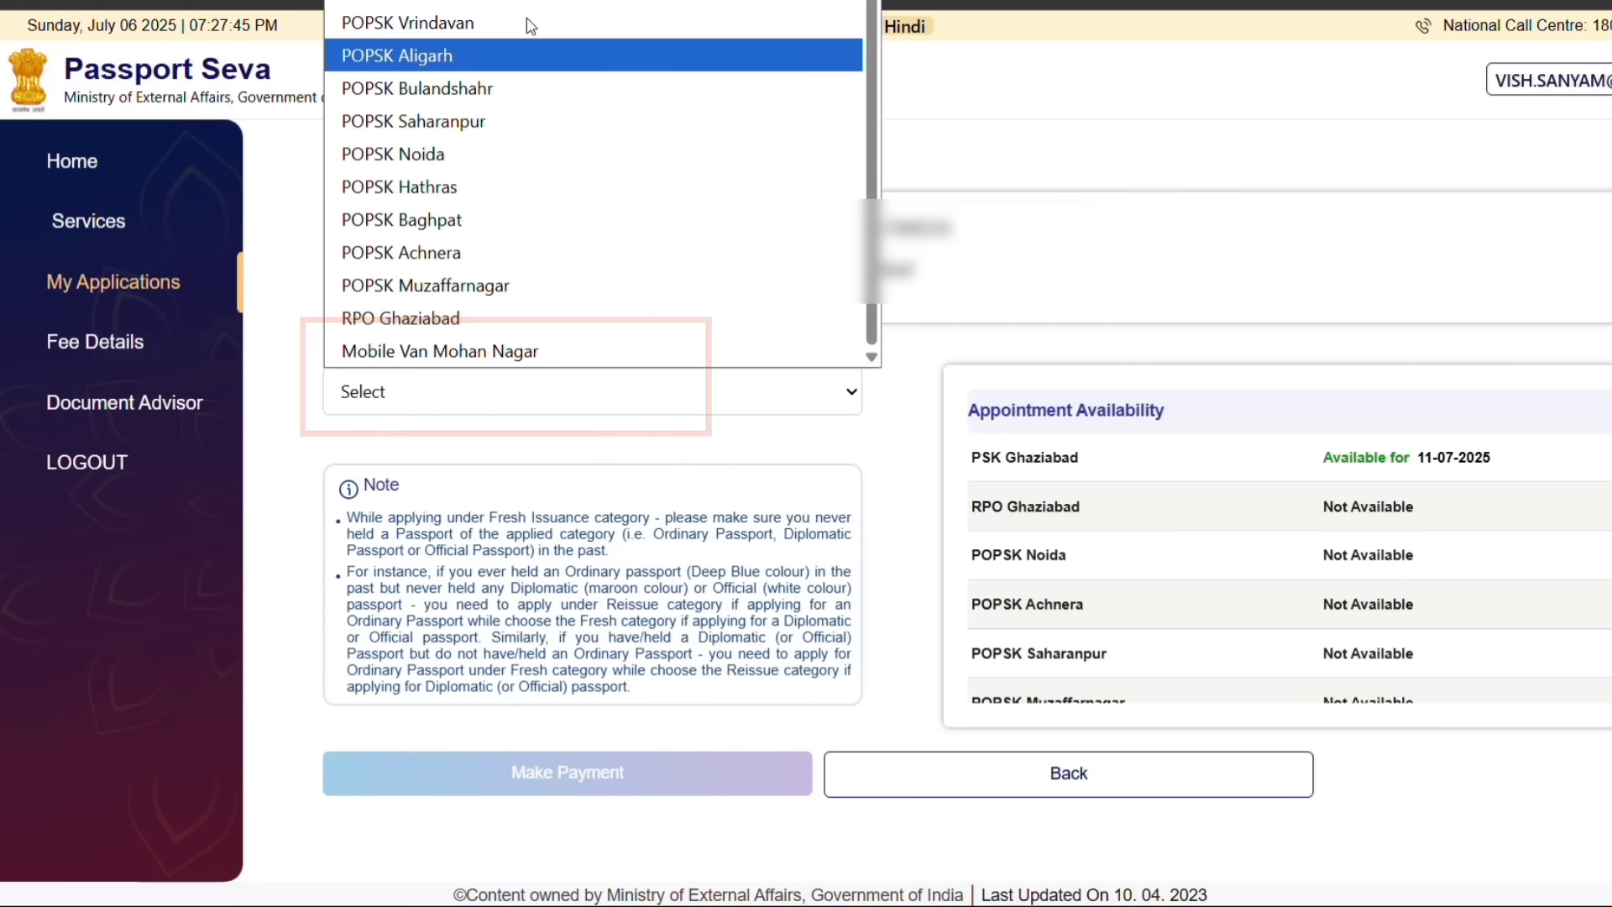
{"action": "left_click", "coordinate": [420, 2]}
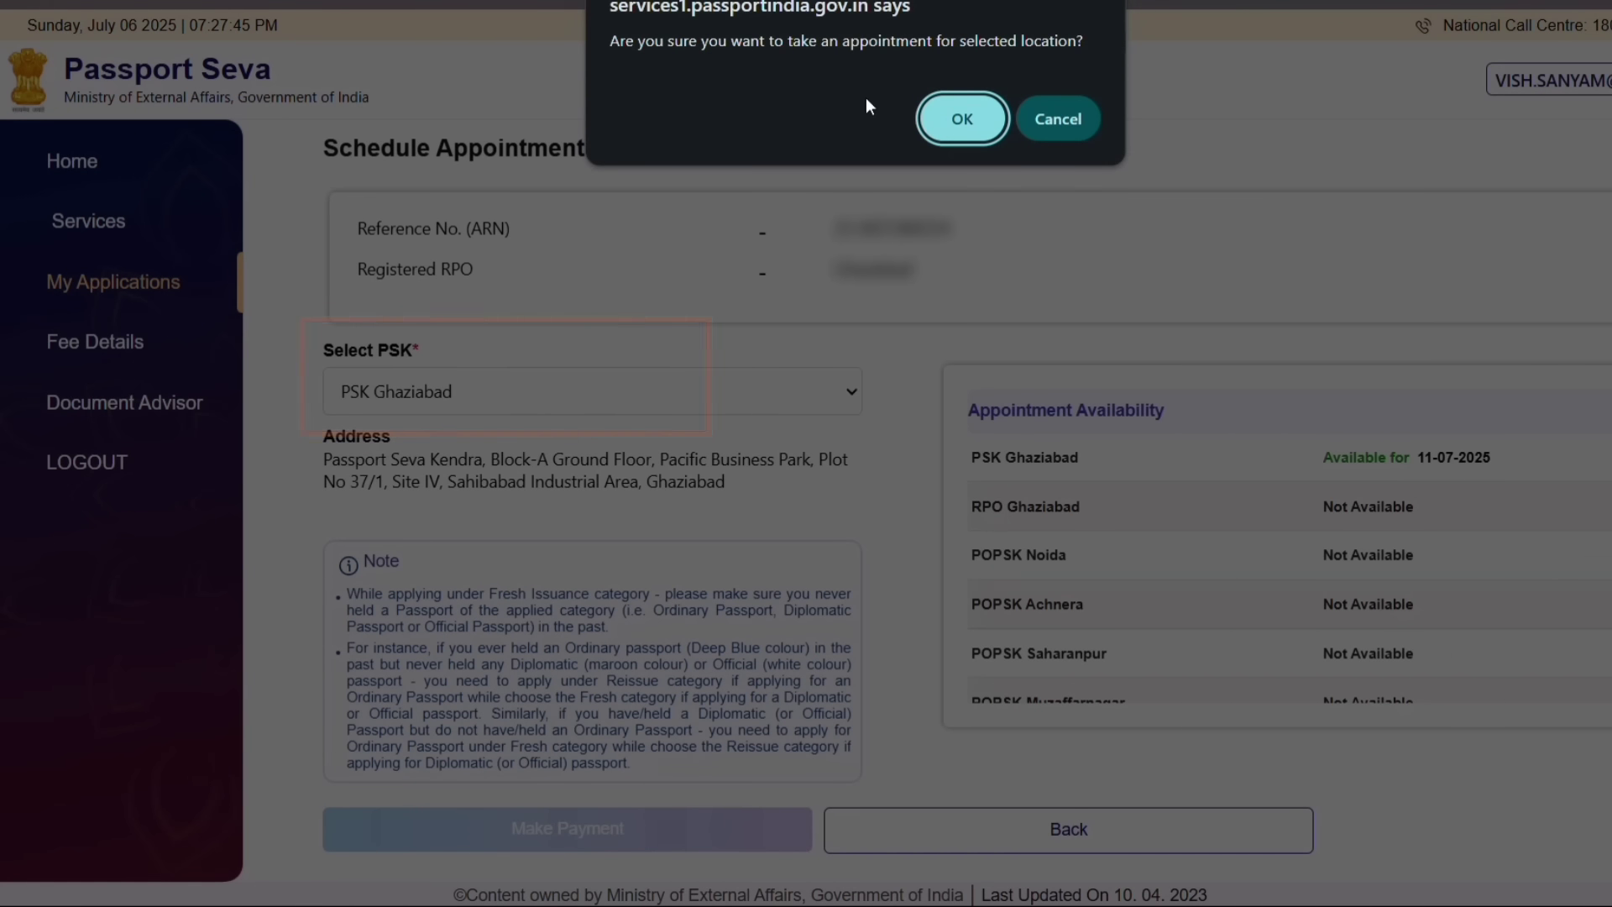
{"action": "left_click", "coordinate": [959, 119]}
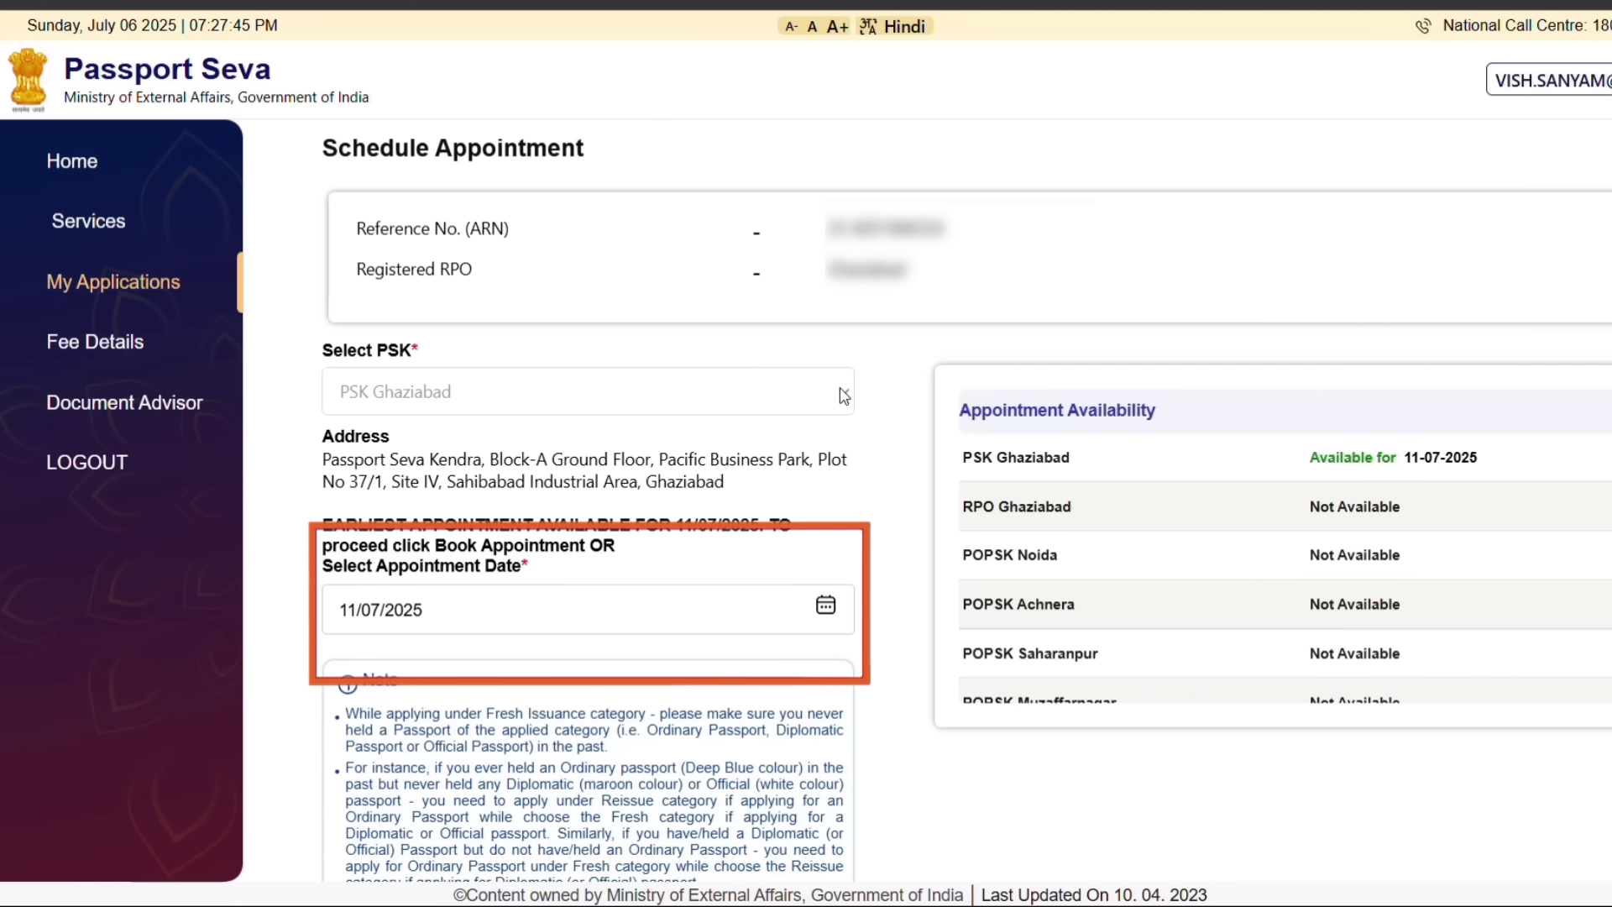
{"action": "left_click", "coordinate": [827, 615]}
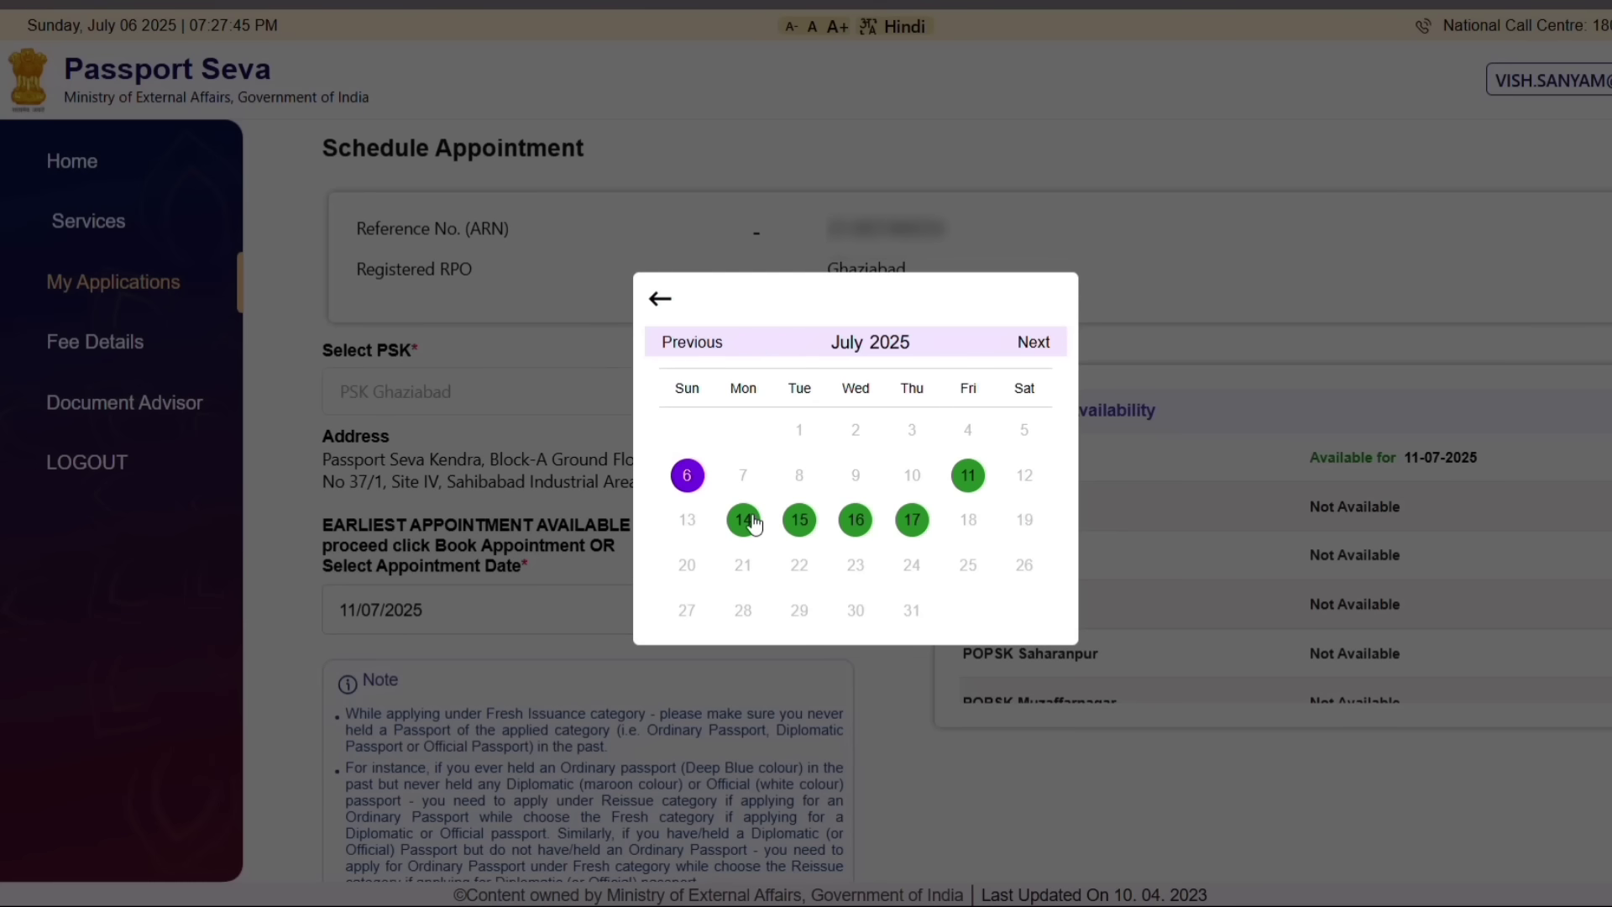
{"action": "left_click", "coordinate": [972, 478]}
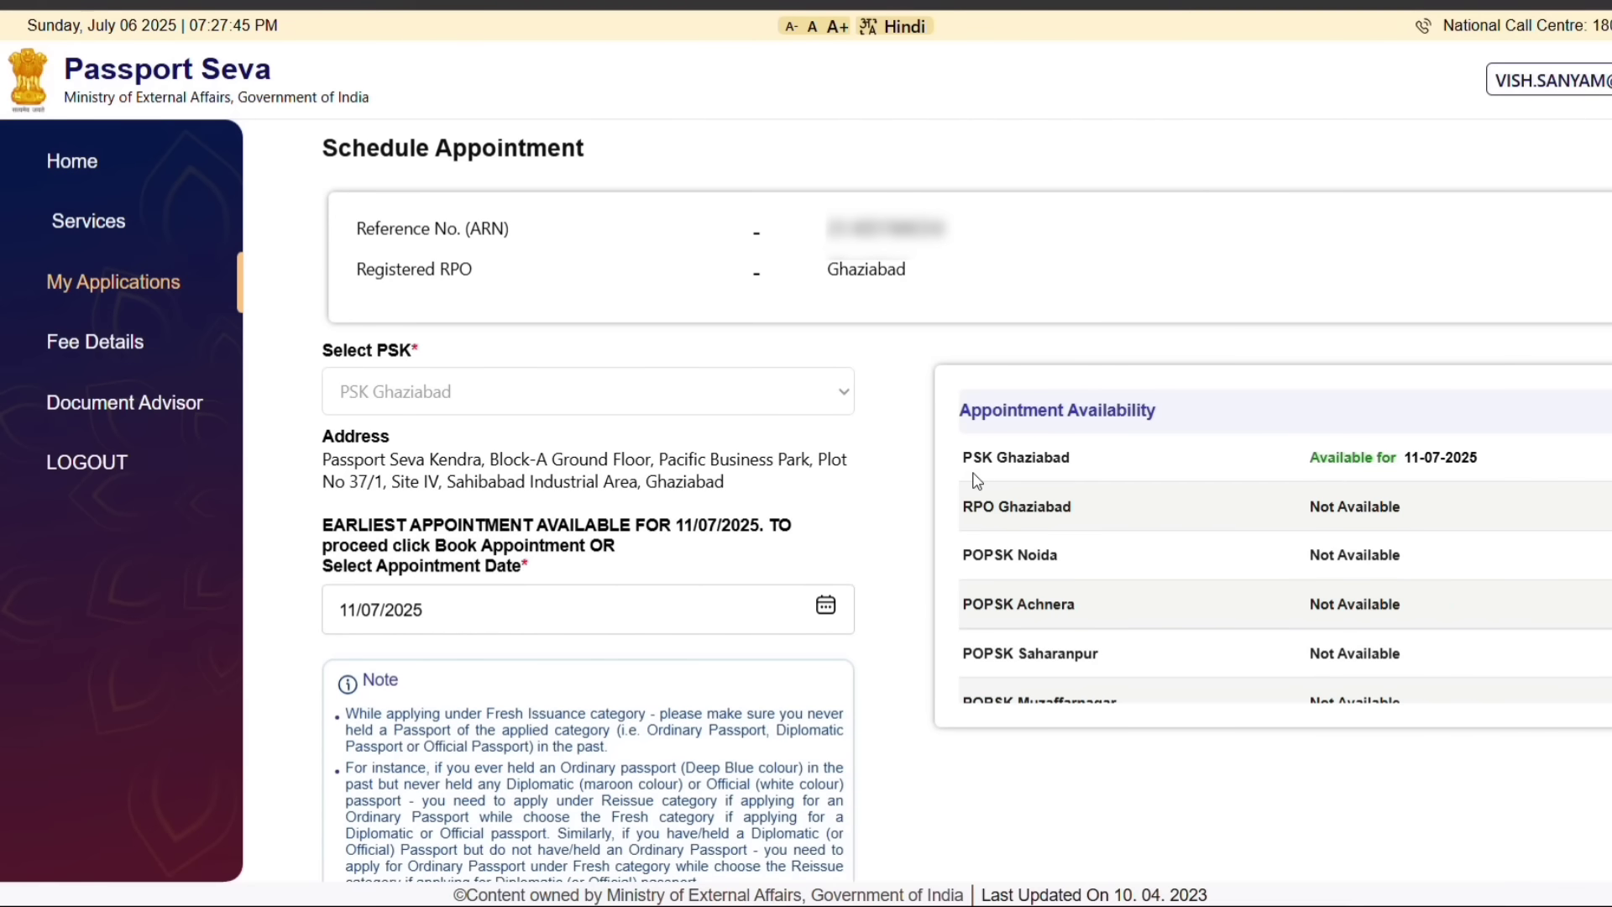
Proceed to pay for the appointment through SBIePay Lite, using UPI with the QR code option
{"action": "scroll", "coordinate": [742, 579], "scroll_direction": "down", "scroll_amount": 2}
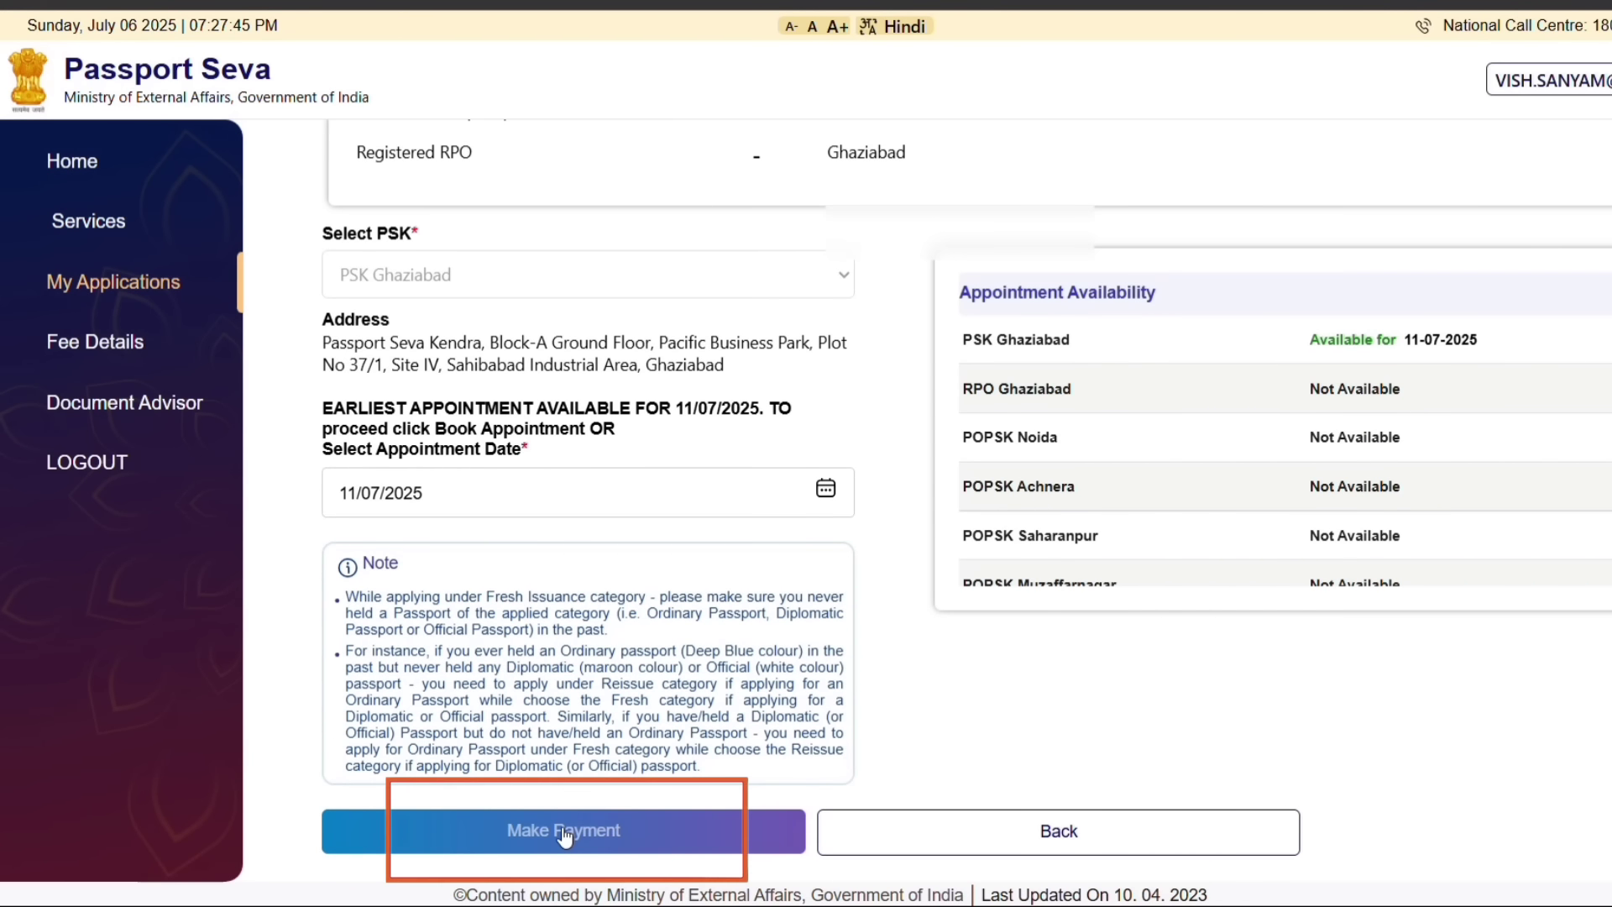
{"action": "left_click", "coordinate": [564, 832]}
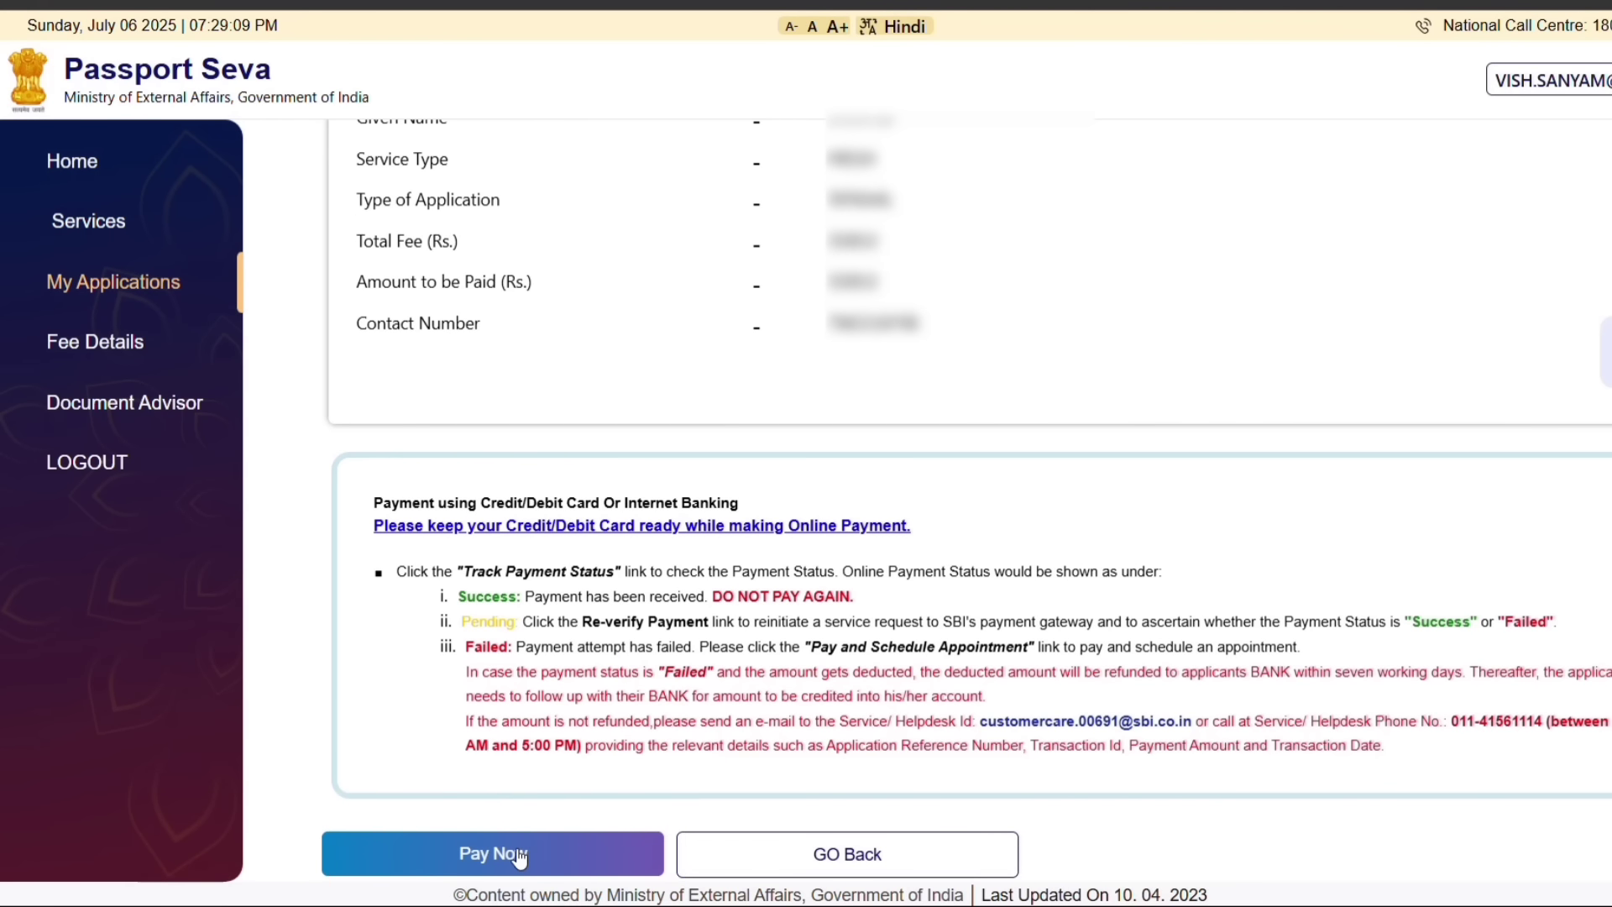
{"action": "left_click", "coordinate": [517, 853]}
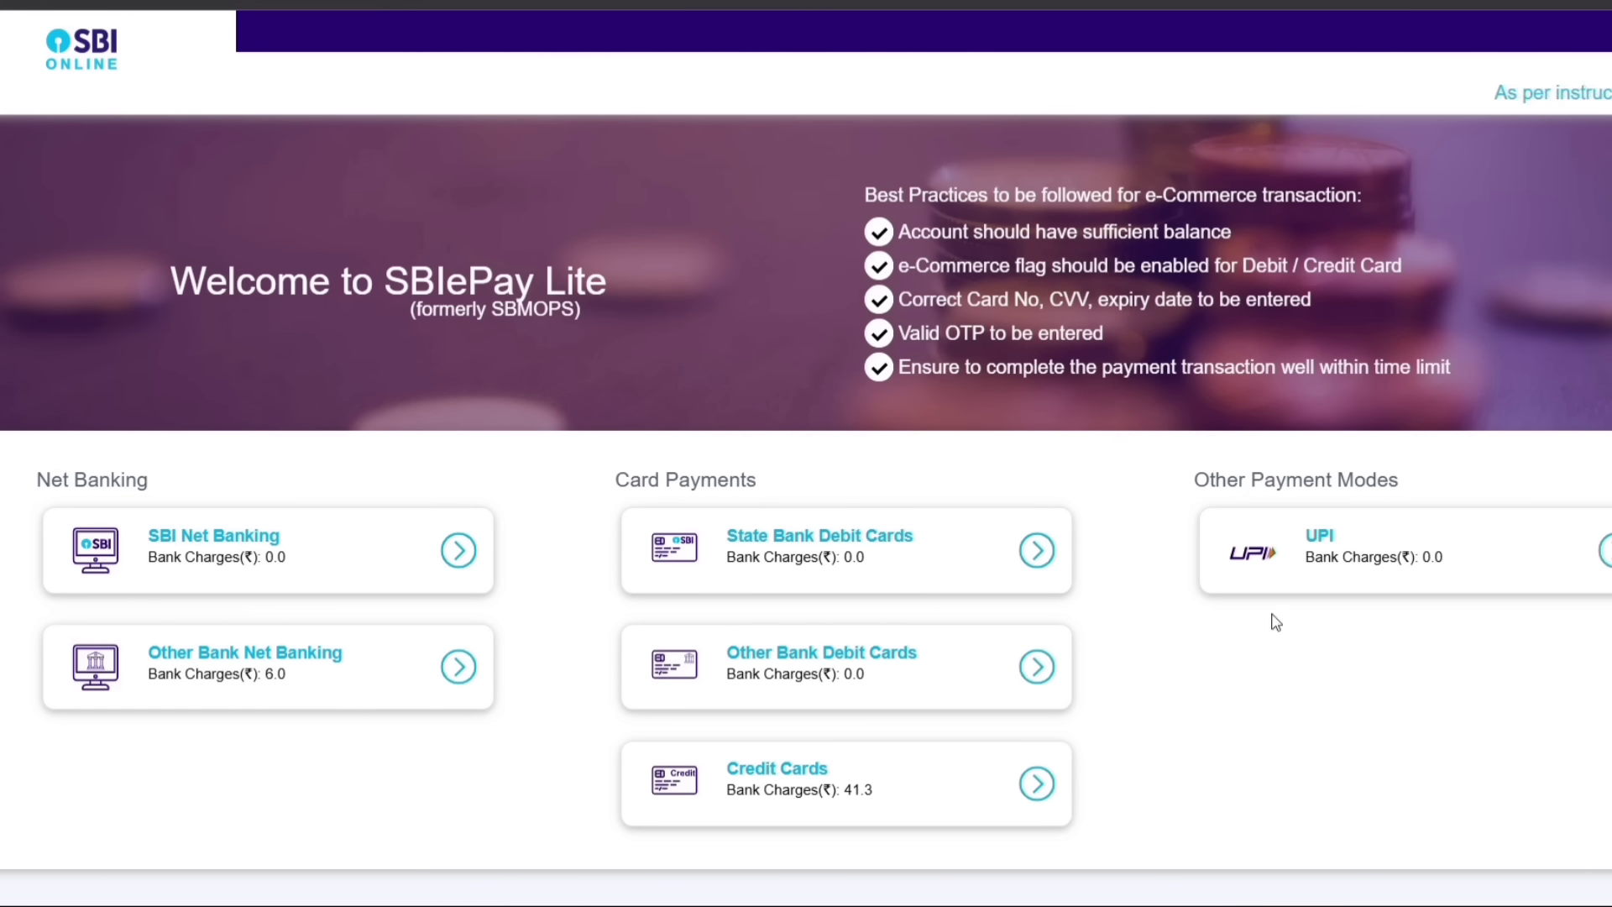
{"action": "left_click", "coordinate": [1367, 550]}
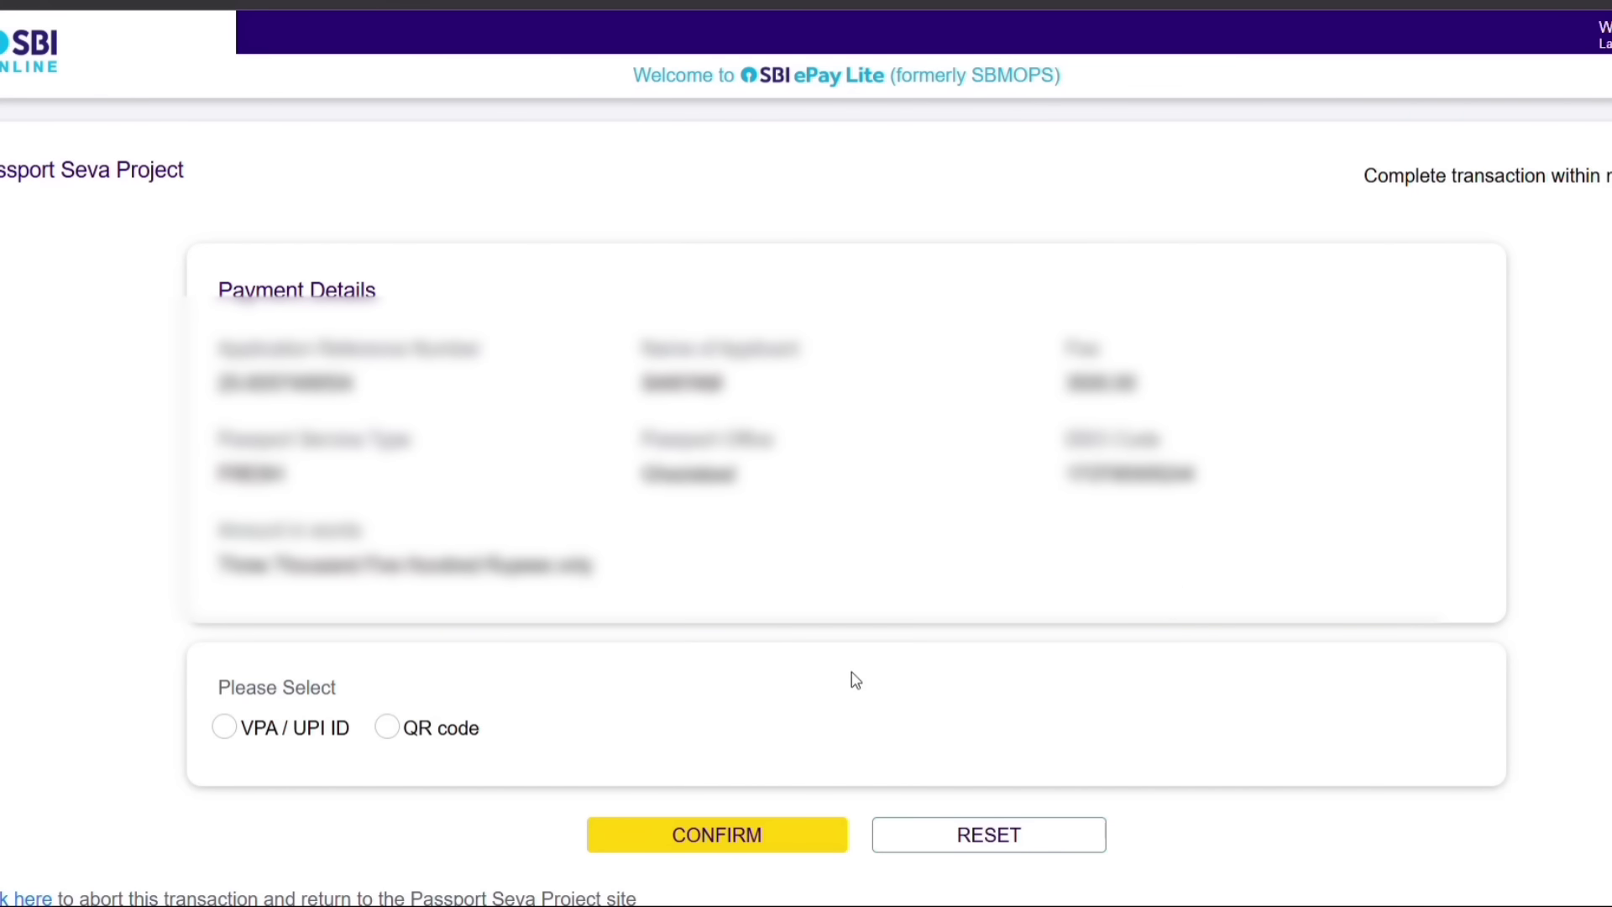
{"action": "left_click", "coordinate": [397, 733]}
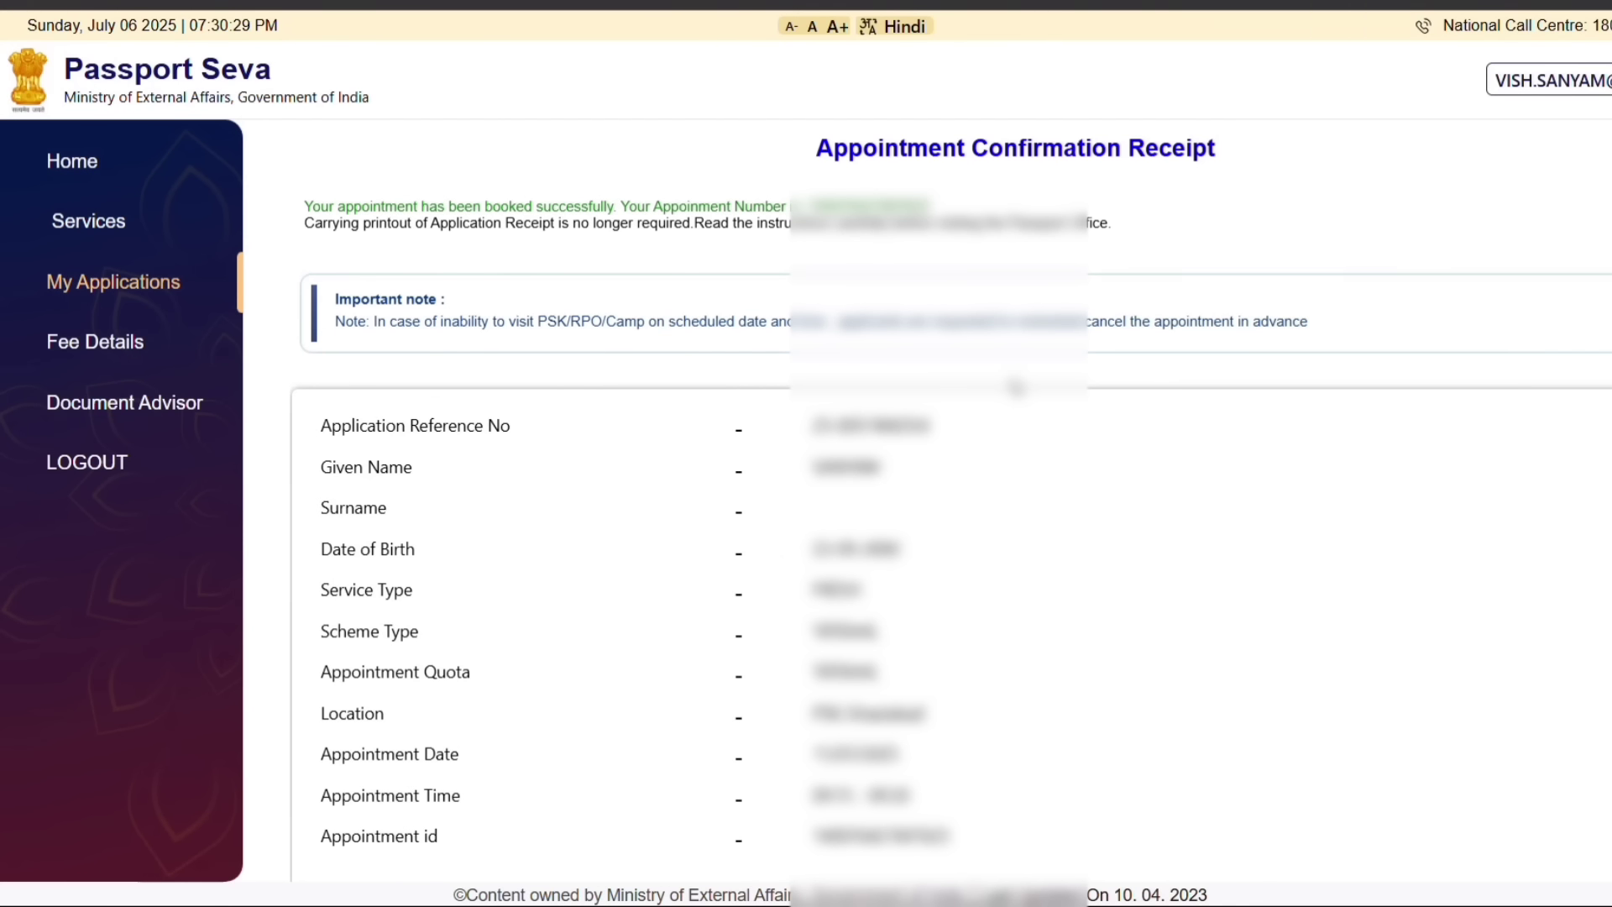
Print the appointment receipt from the Appointment Confirmation Receipt page
{"action": "scroll", "coordinate": [1026, 835], "scroll_direction": "down", "scroll_amount": 1}
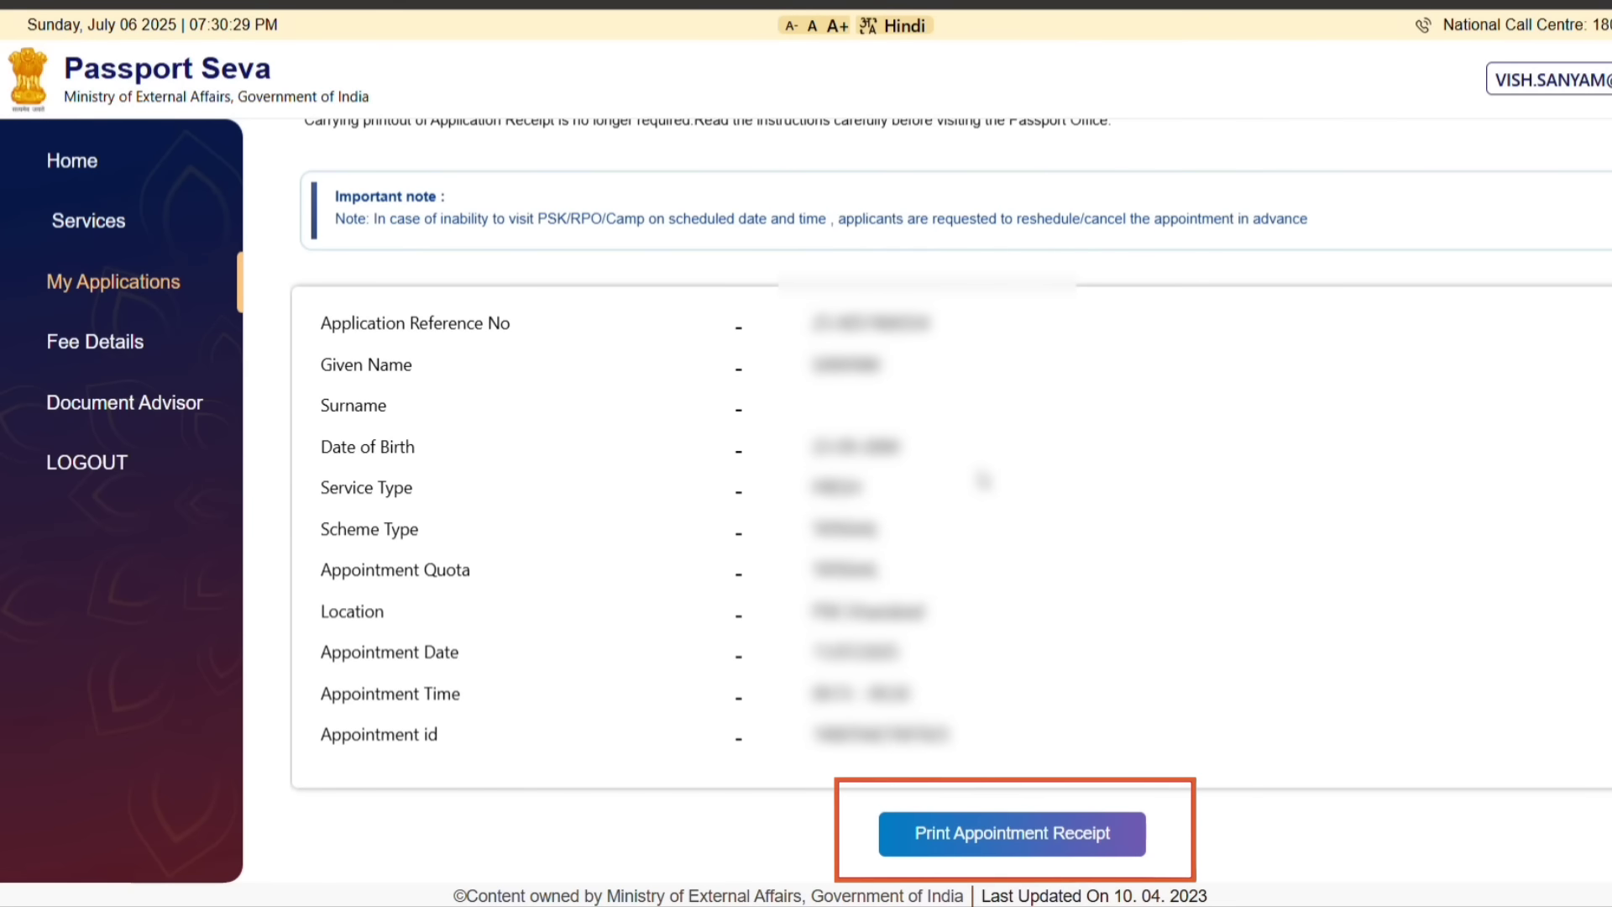
{"action": "left_click", "coordinate": [1026, 836]}
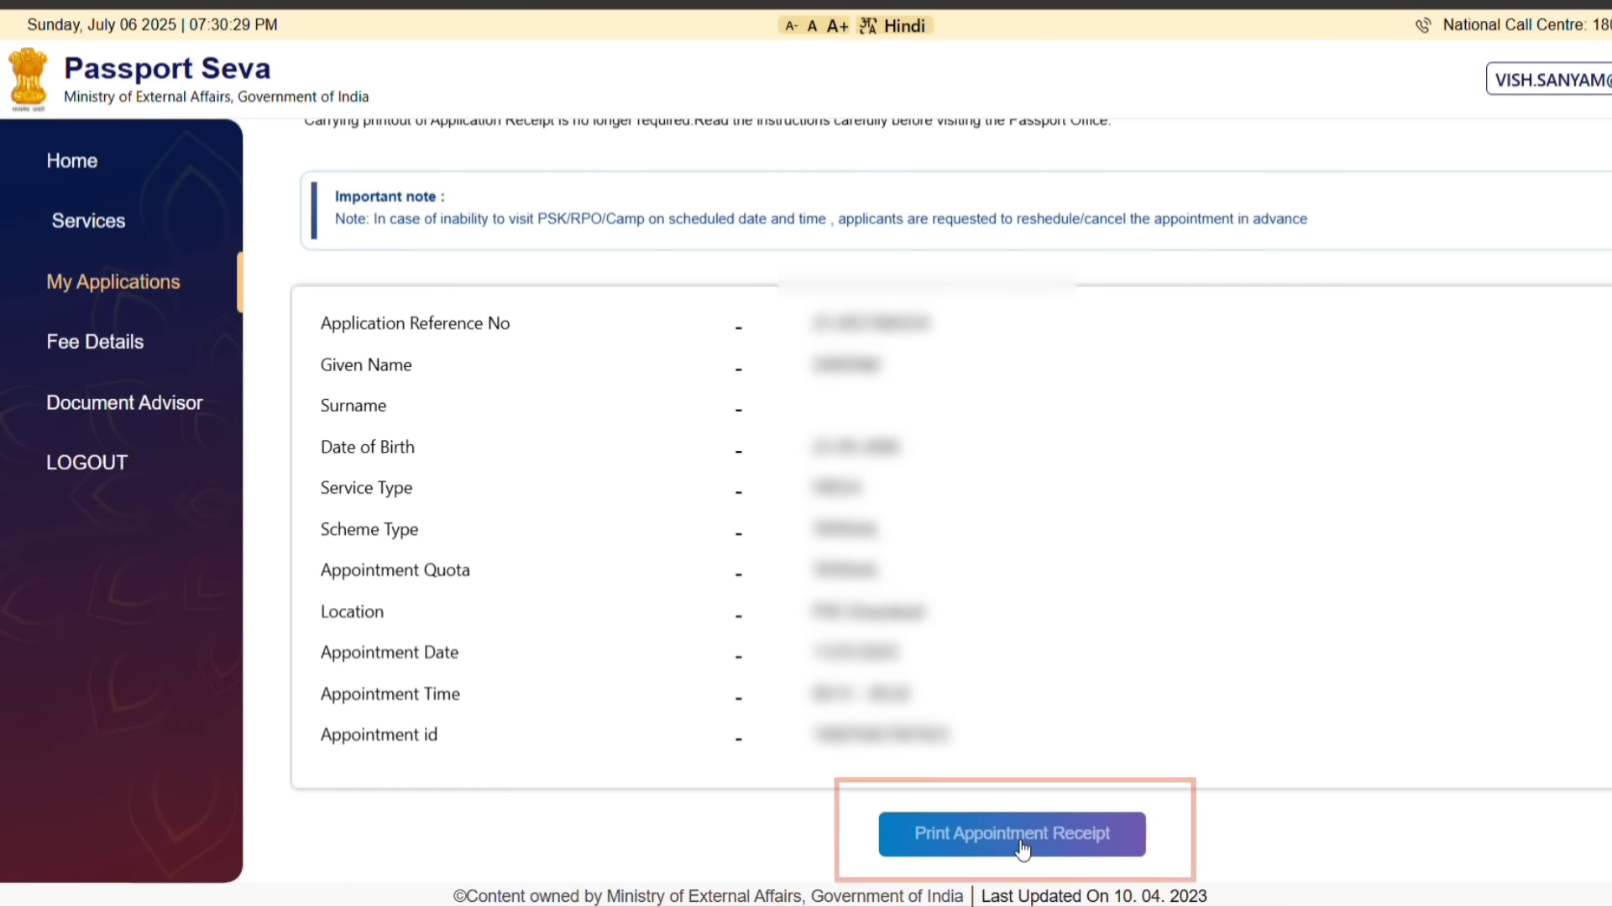